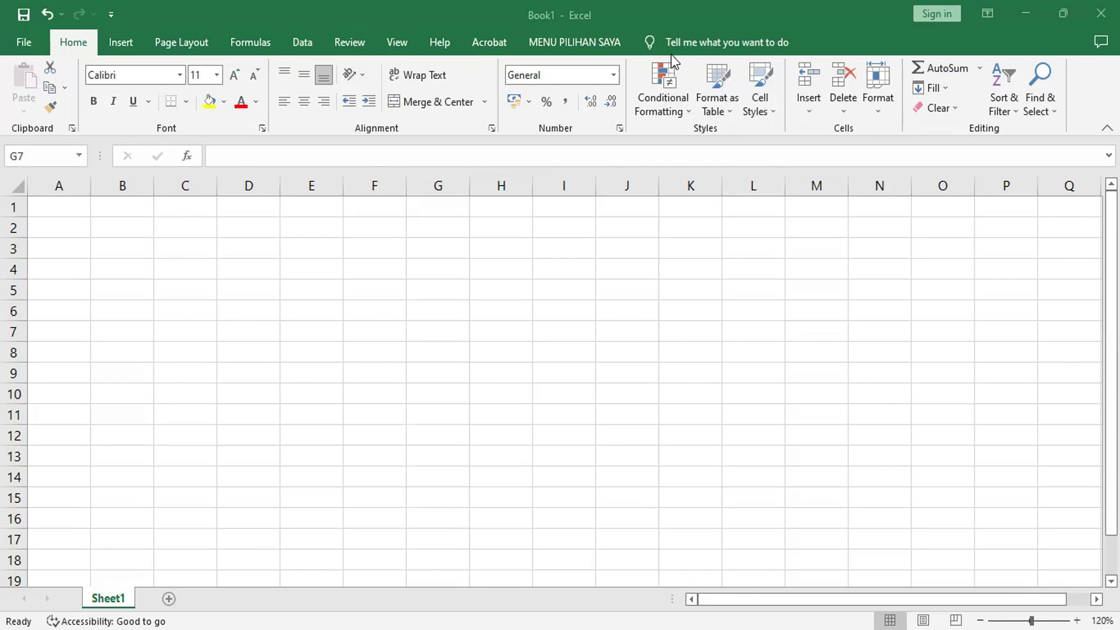
Select cell E6 as the starting corner of the table.
left_click(452, 273)
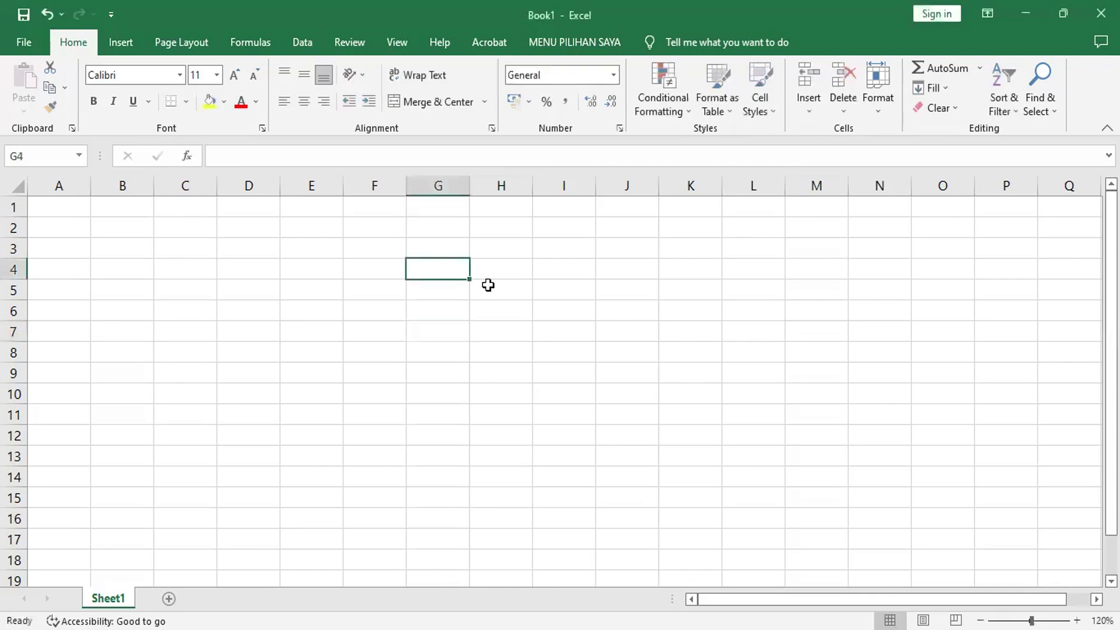
left_click(555, 288)
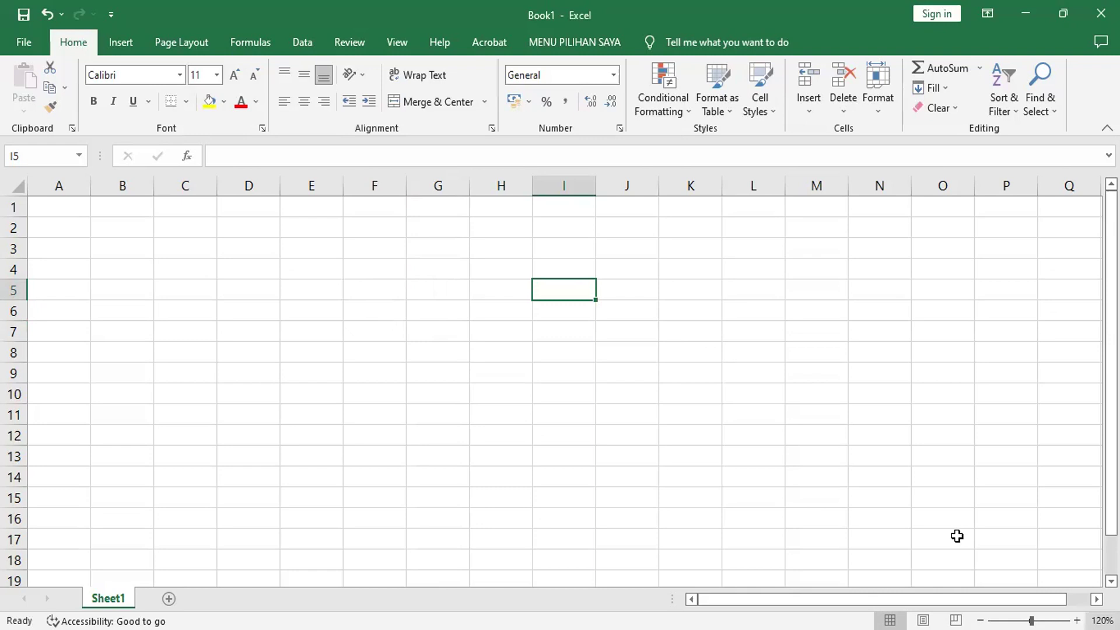
scroll(956, 535, "up", 1, "ctrl")
scroll(956, 535, "up", 1, "ctrl")
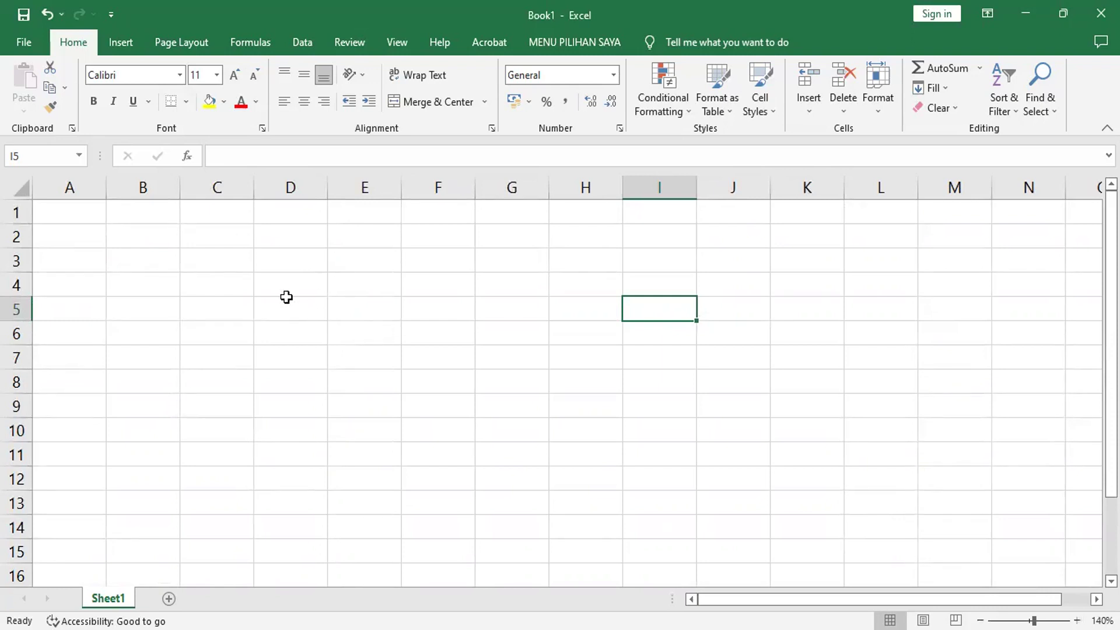
left_click(363, 329)
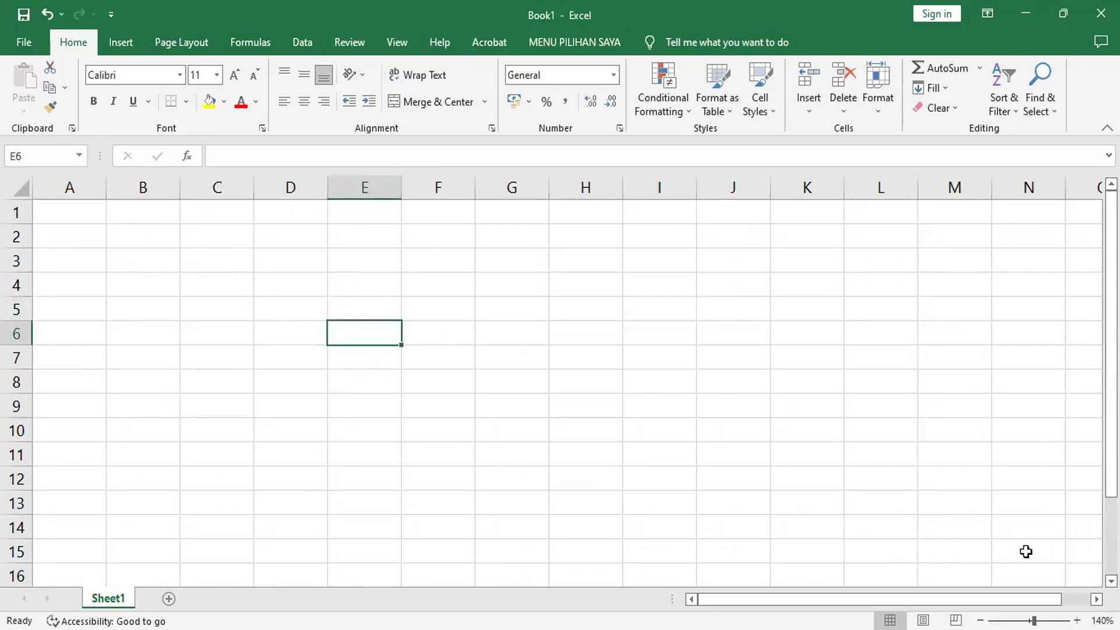
scroll(1026, 551, "right", 2)
scroll(1025, 551, "right", 1)
scroll(1025, 551, "right", 1)
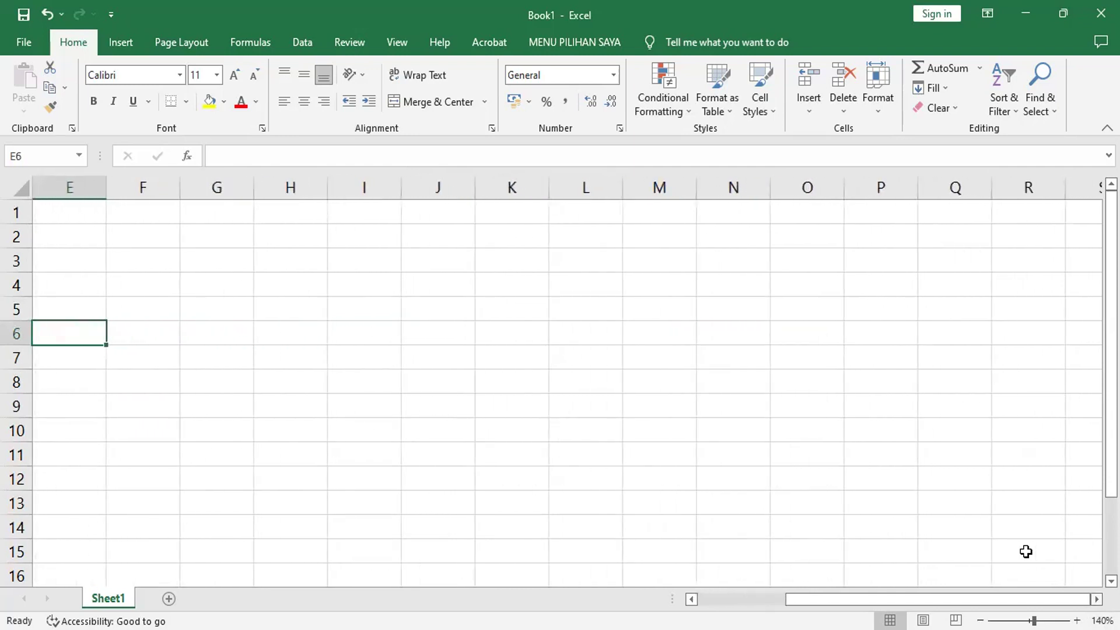
scroll(1026, 551, "down", 1)
scroll(1026, 551, "down", 1)
scroll(1025, 551, "down", 2)
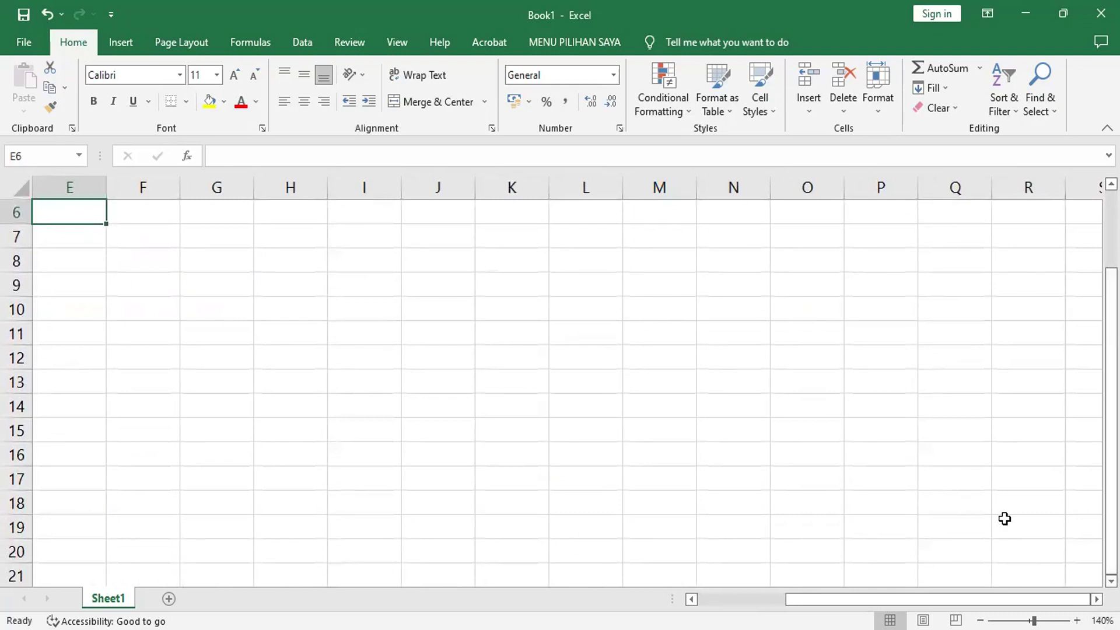
Enter headers NO., JENIS BARANG, HARGA SATUAN, JUMLAH ITEM, HARGA TOTAL, KETERANGAN across E6:J6.
type("NO.")
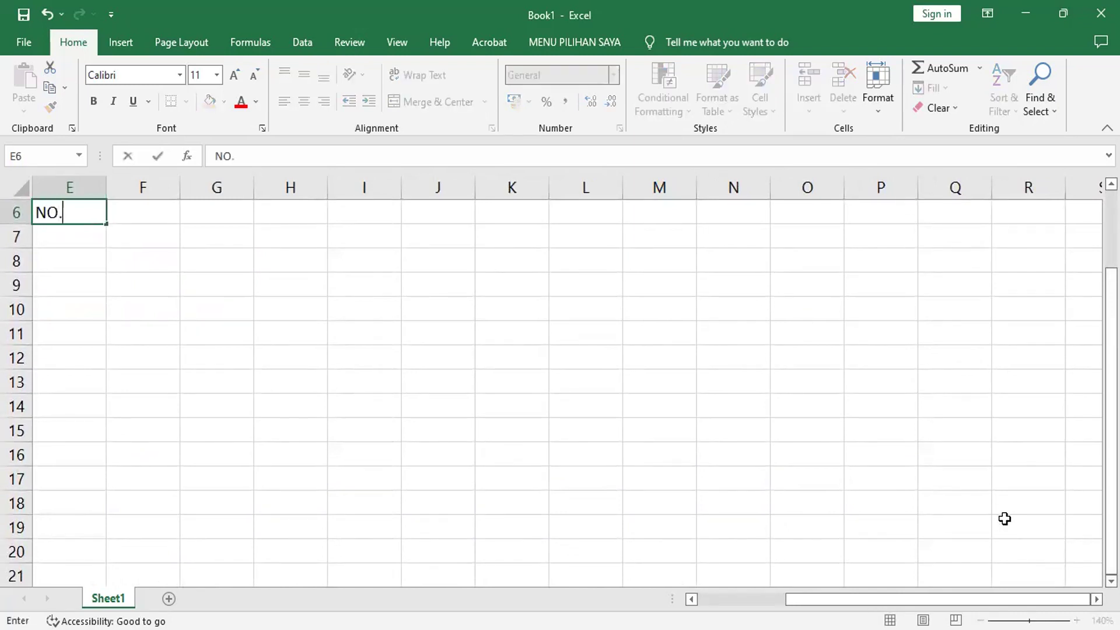
key("Tab")
type("JENIS BARANG")
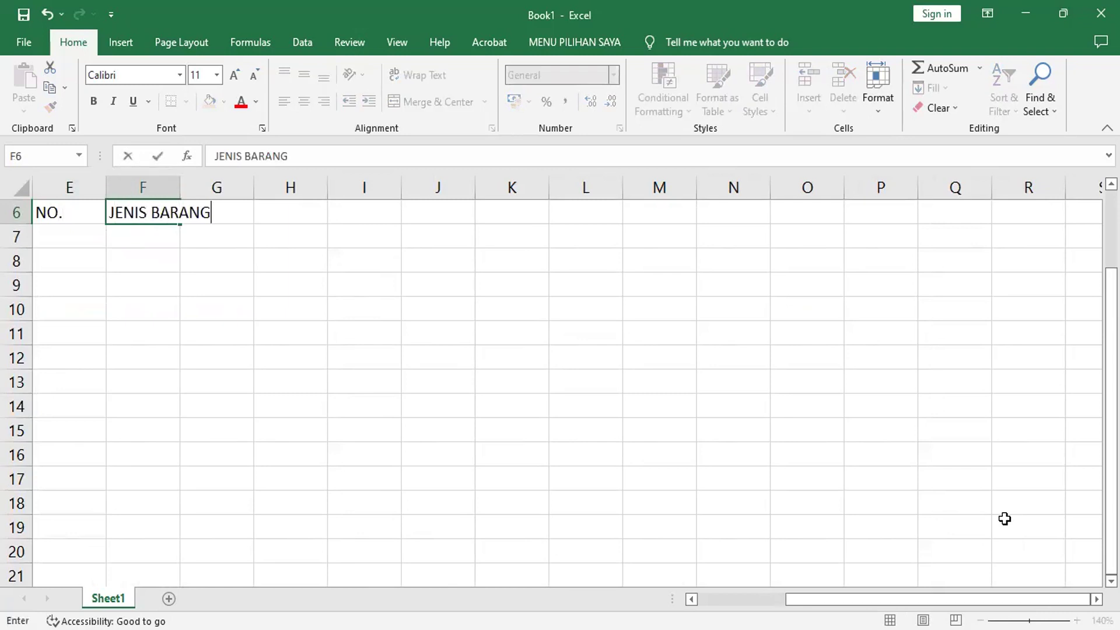
key("Tab")
type("HARGA SATUAN")
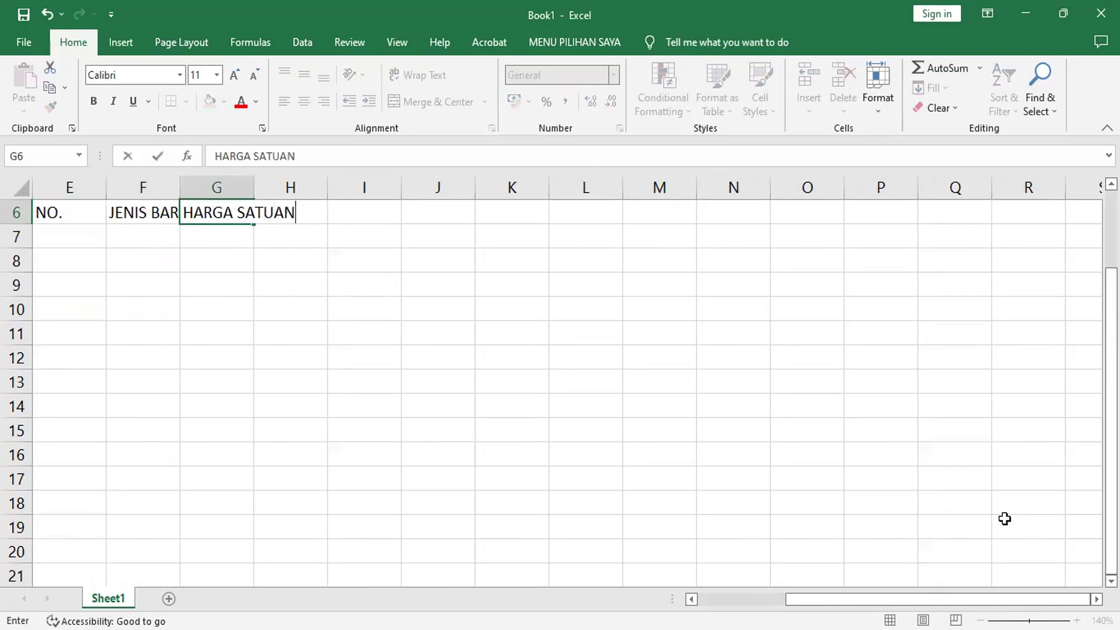
key("Tab")
type("JUMLAH ITEM")
key("Tab")
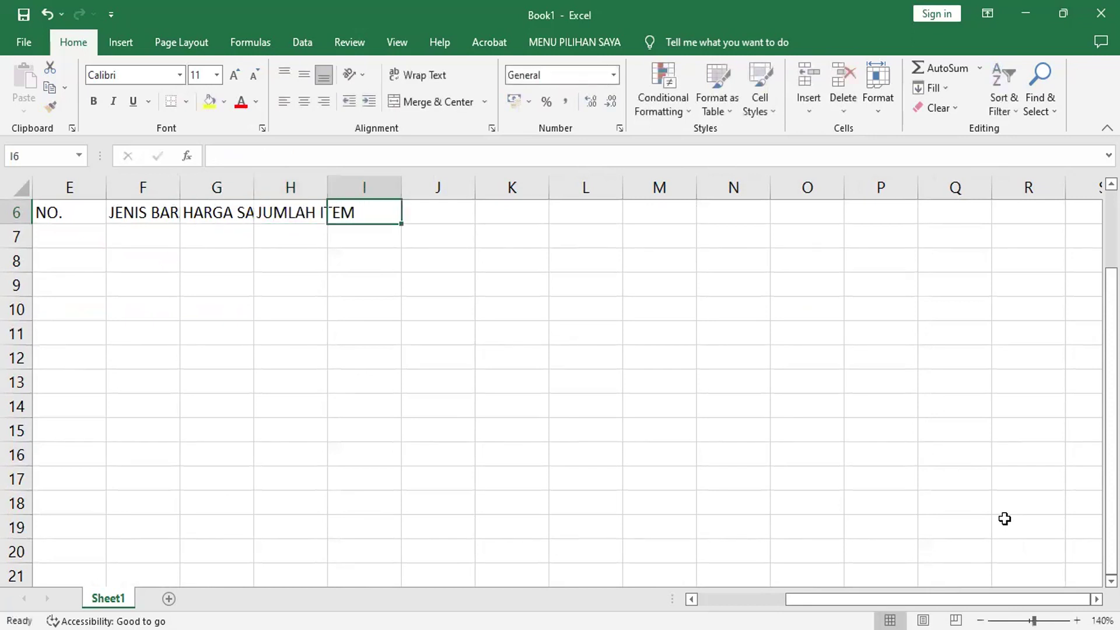
type("HARGA TOTAL")
key("Tab")
type("KETERANGAN")
key("Return")
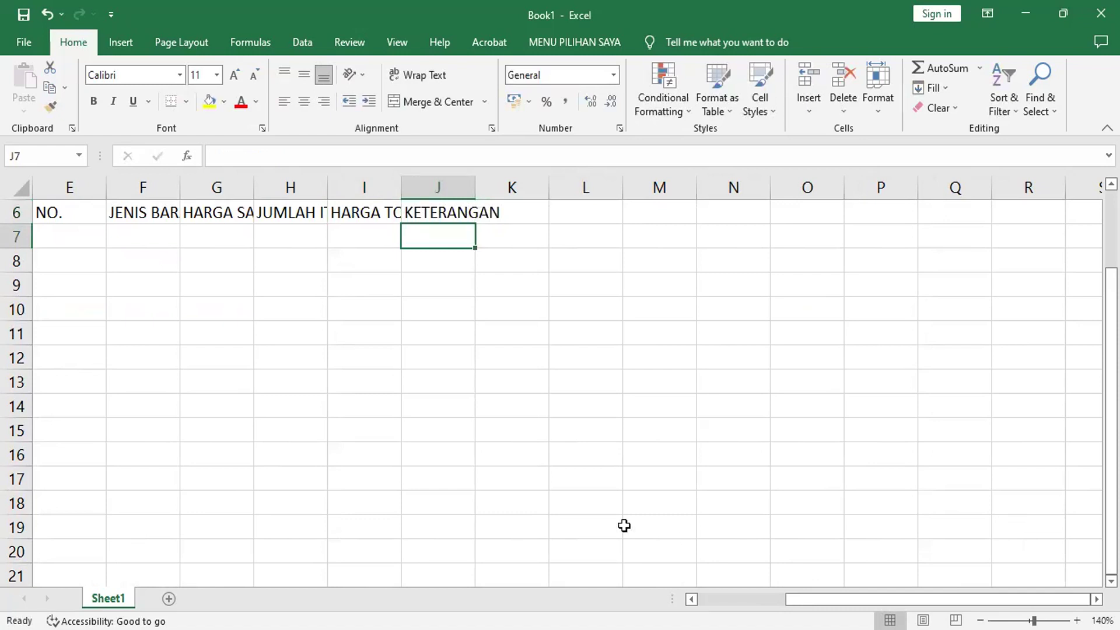
left_click(56, 215)
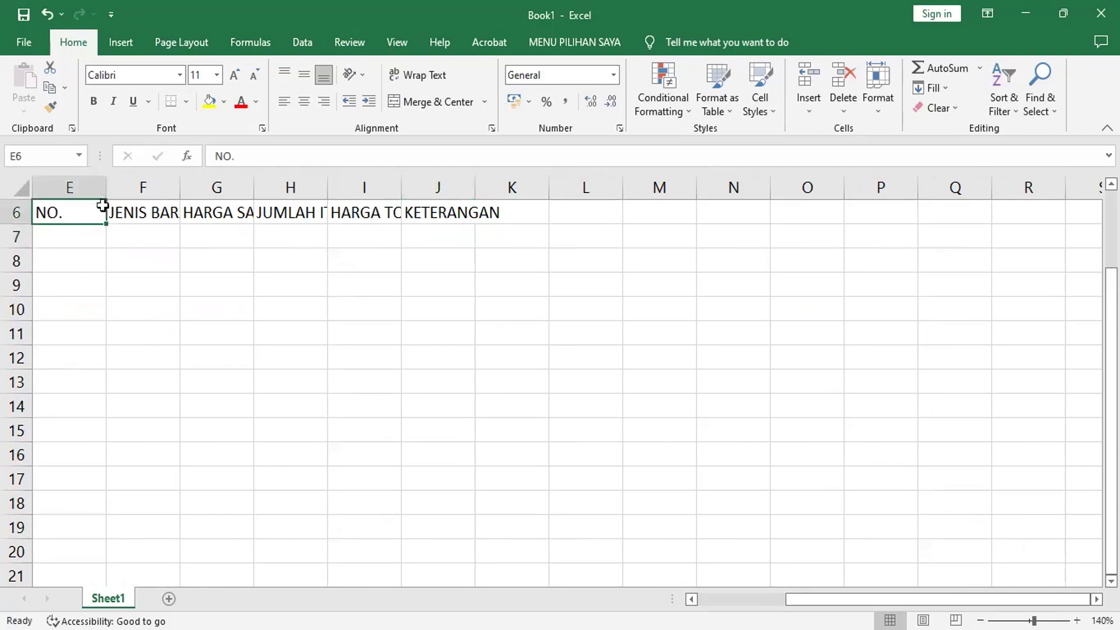
AutoFit columns E through J to their header text.
key("ctrl+shift+Down")
left_click(438, 188, "shift")
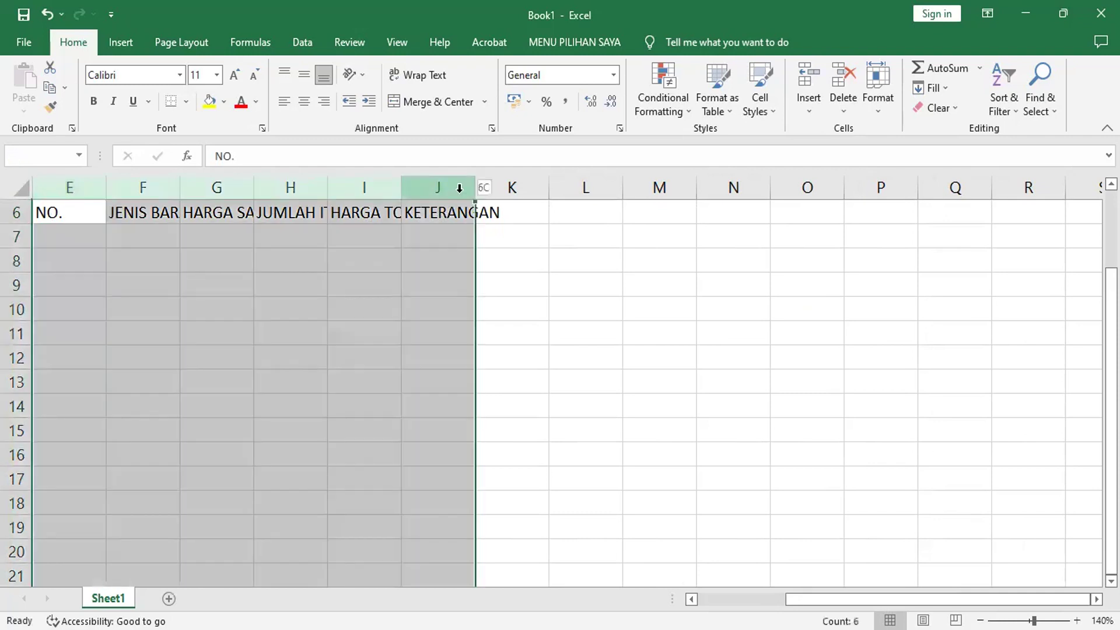
double_click(327, 187)
left_click(312, 306)
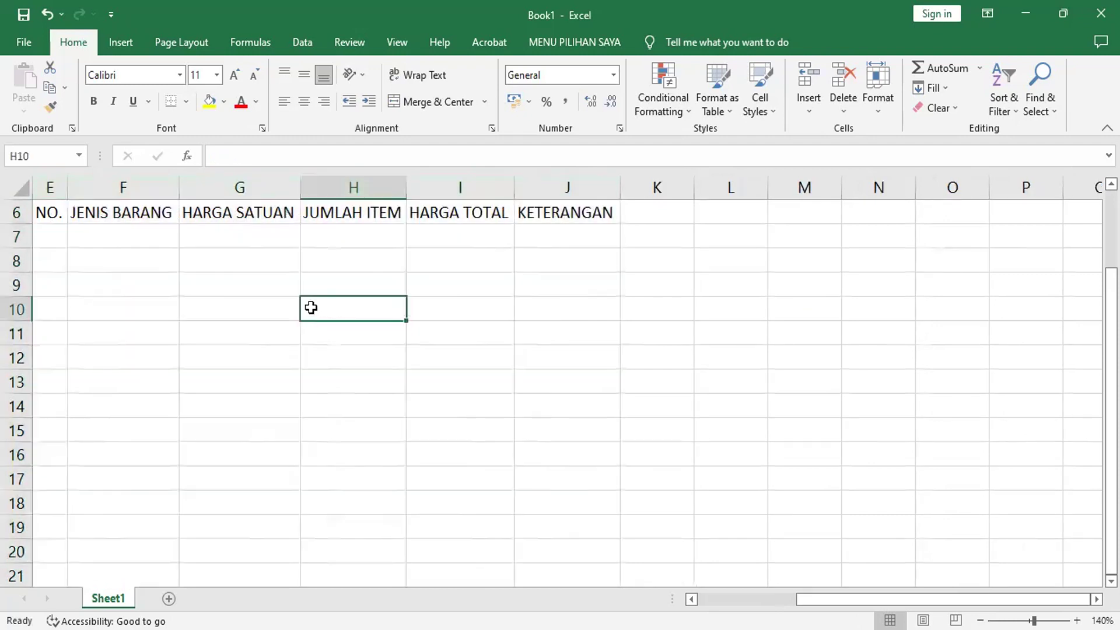
left_click(147, 215)
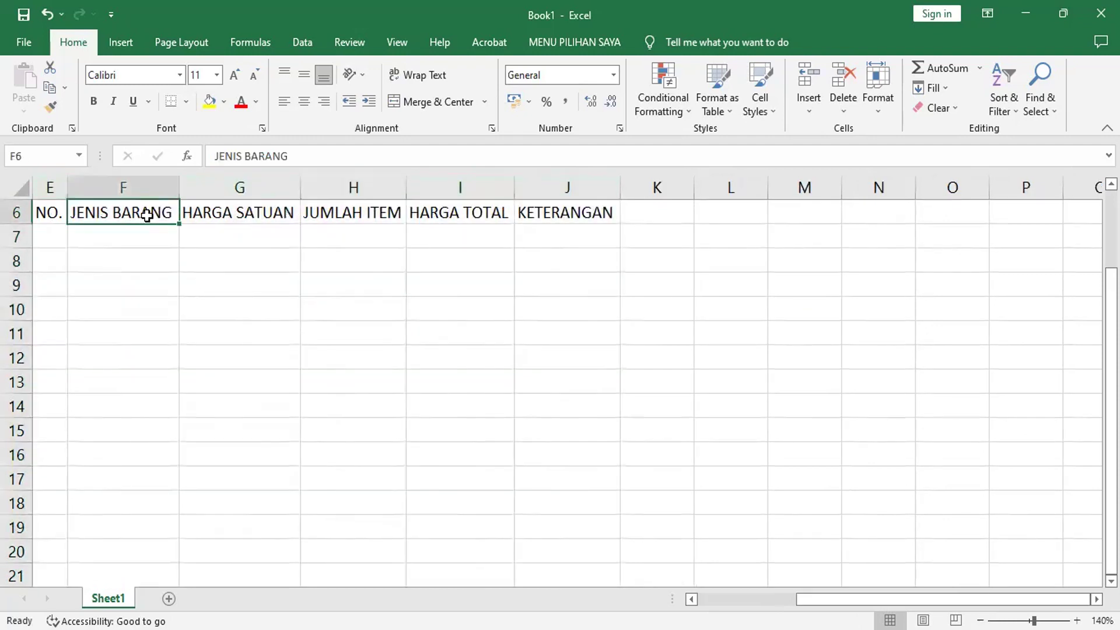
left_click(50, 213)
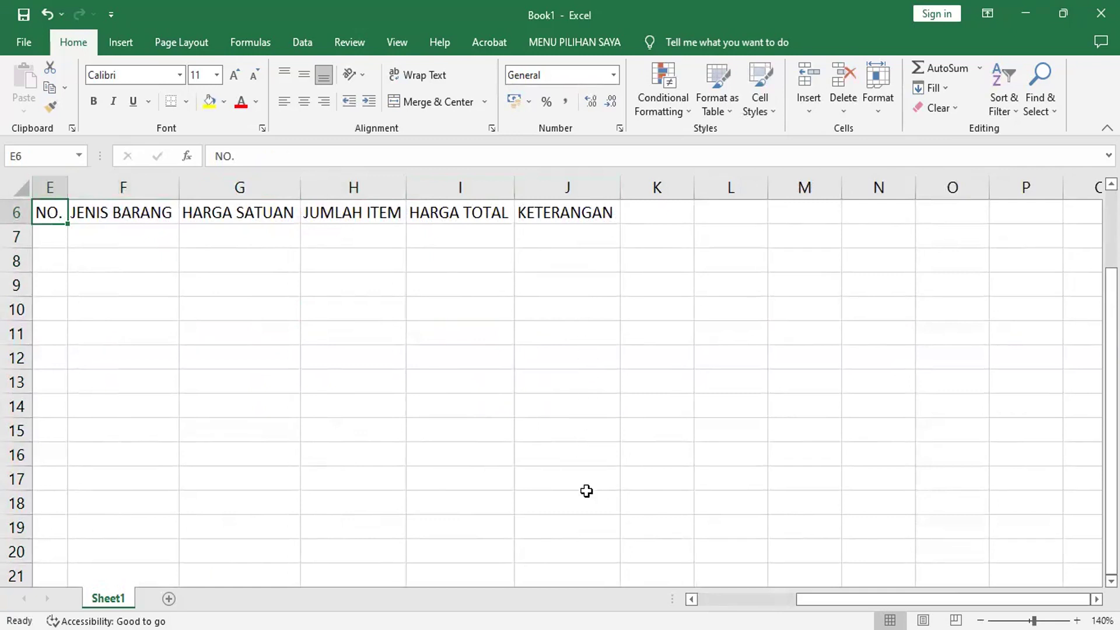
Apply All Borders to E6:J20 and begin numbering with 1 in E7.
left_click(586, 541, "shift")
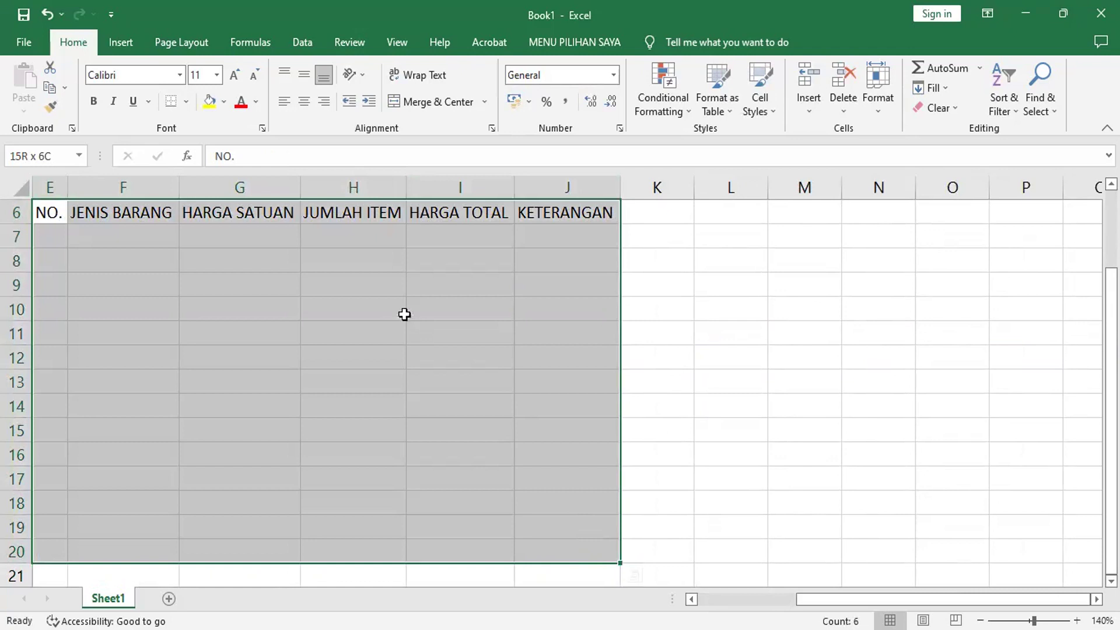
left_click(185, 100)
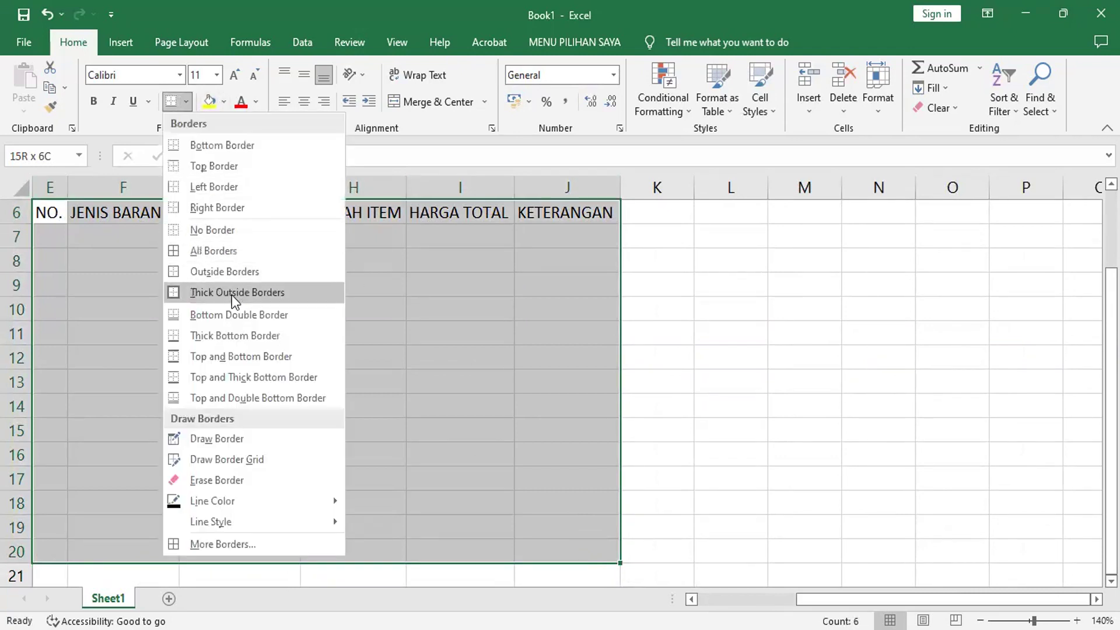
left_click(234, 251)
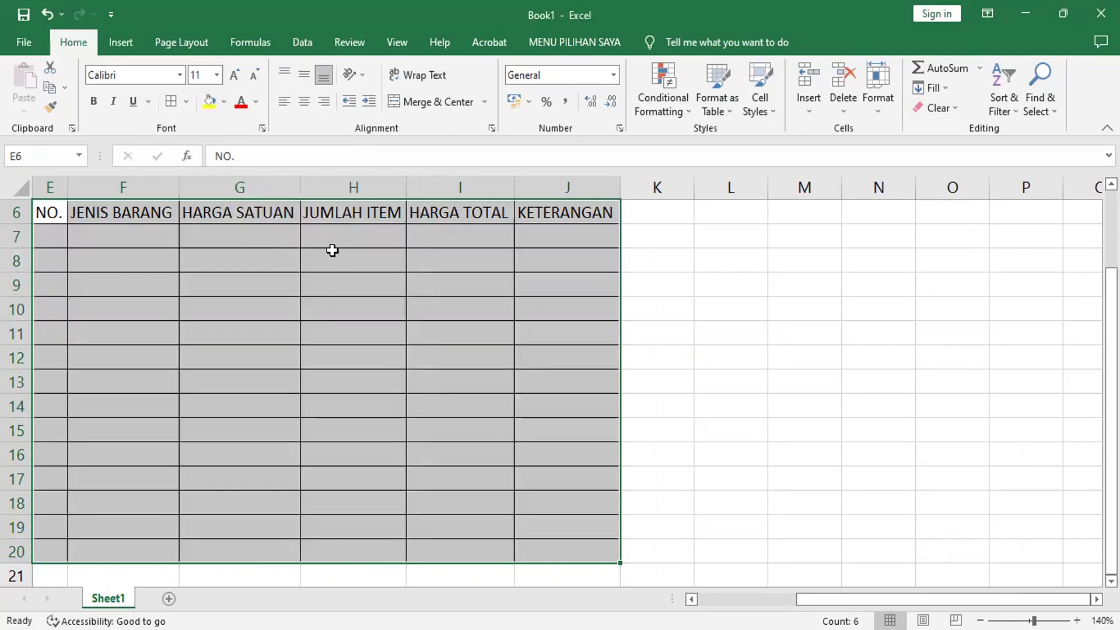
left_click(50, 237)
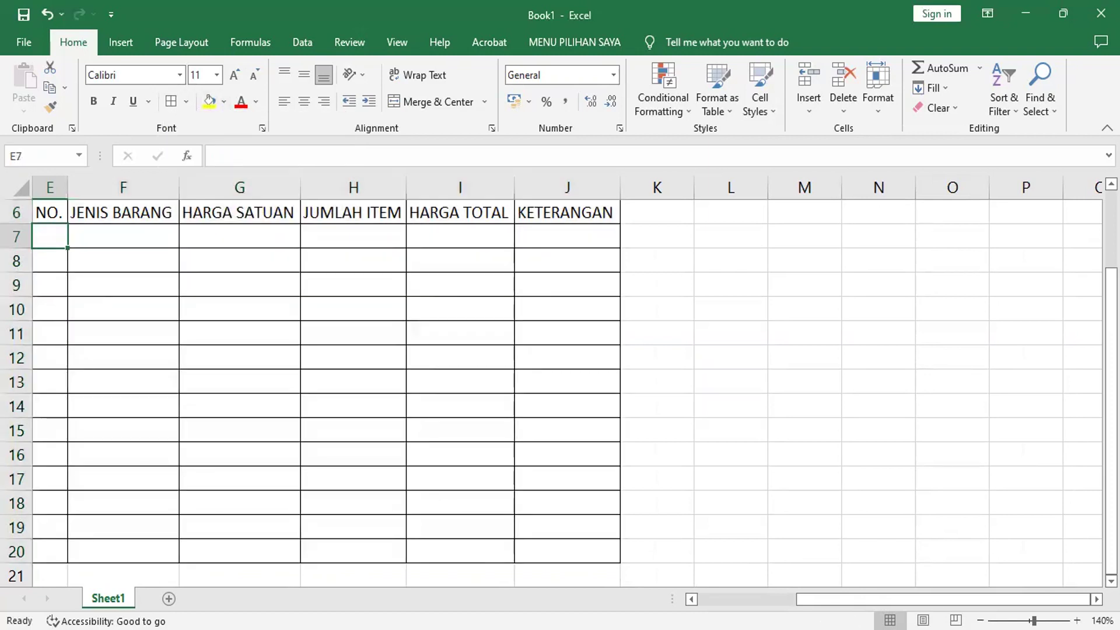
type("1")
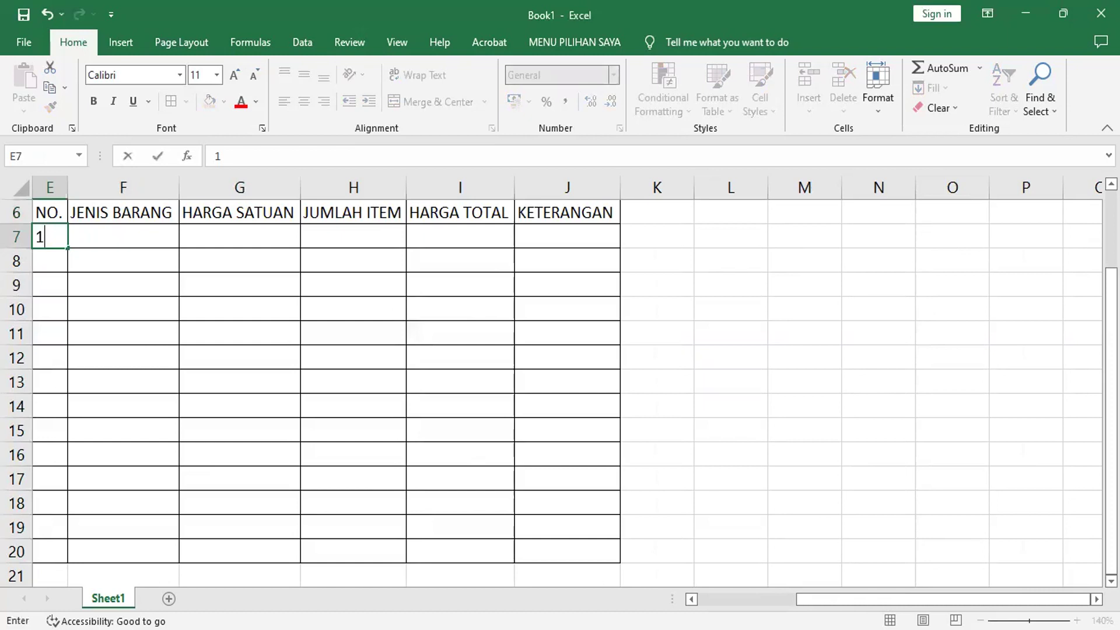
Put 1 in E7 and 2 in E8, undoing a trial fill down to row 20.
key("Return")
type("2")
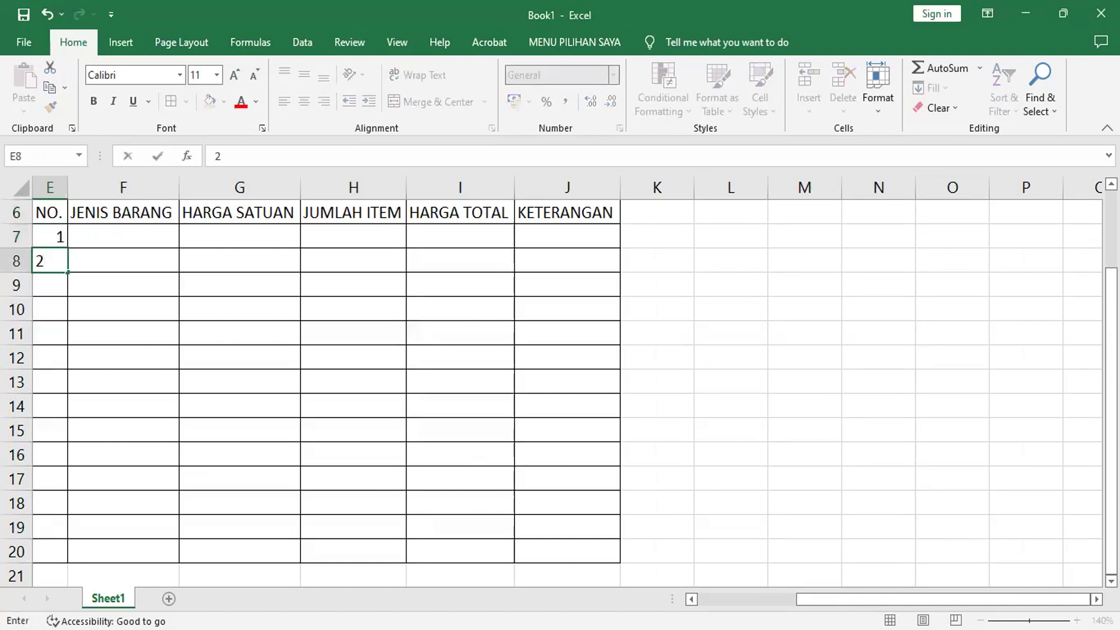
key("Return")
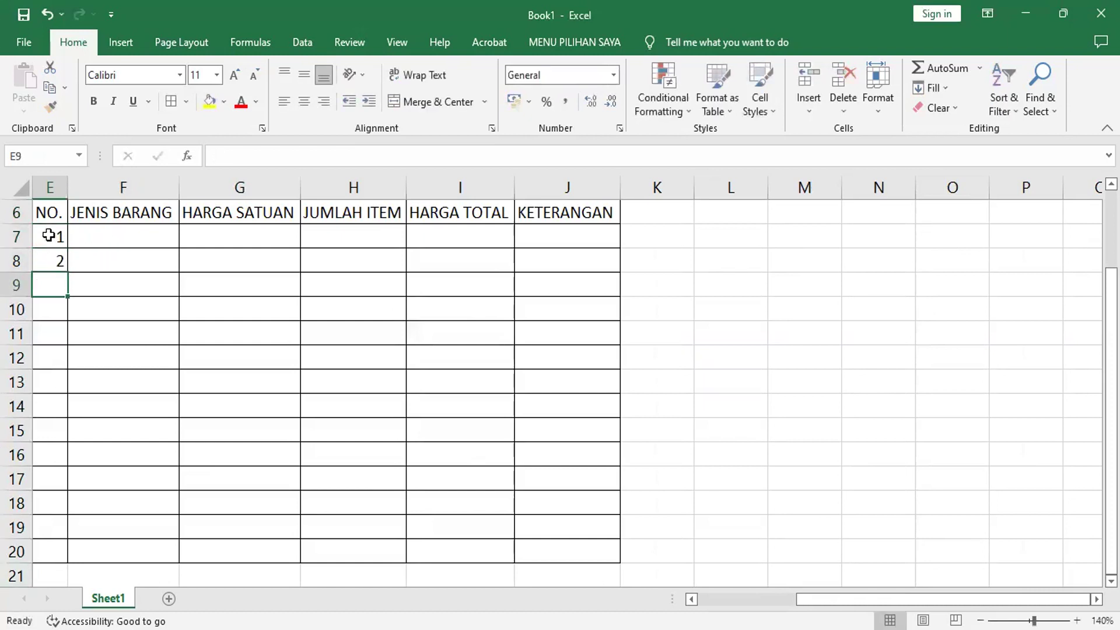
left_click(49, 237)
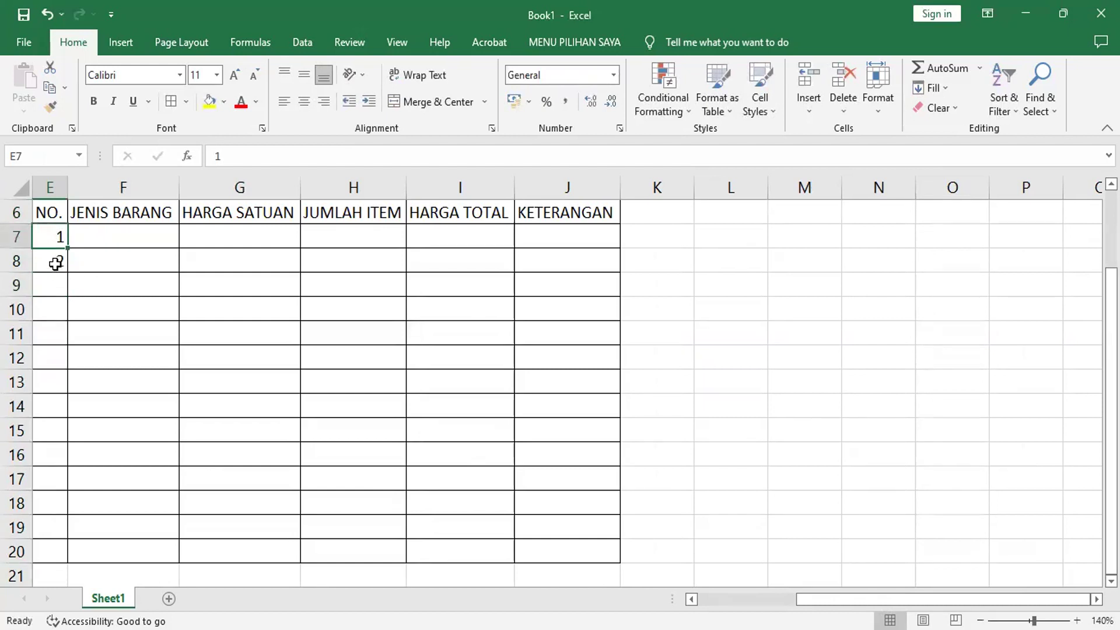
left_click(55, 264, "shift")
mouse_move(68, 271)
left_mouse_down()
mouse_move(71, 551)
mouse_move(142, 546)
left_mouse_up()
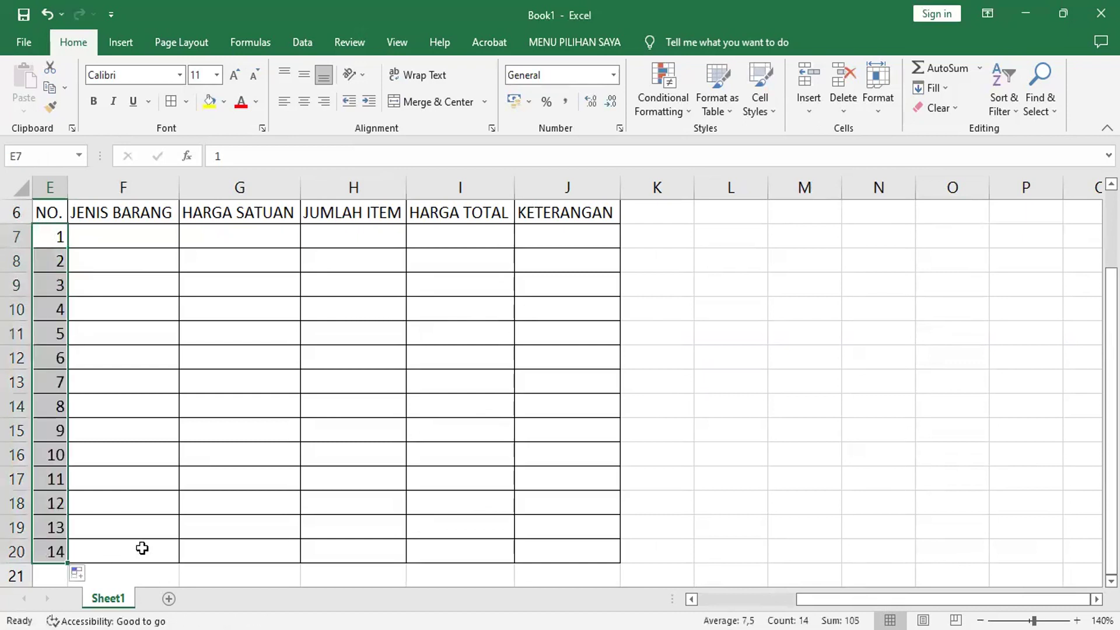
left_click(46, 15)
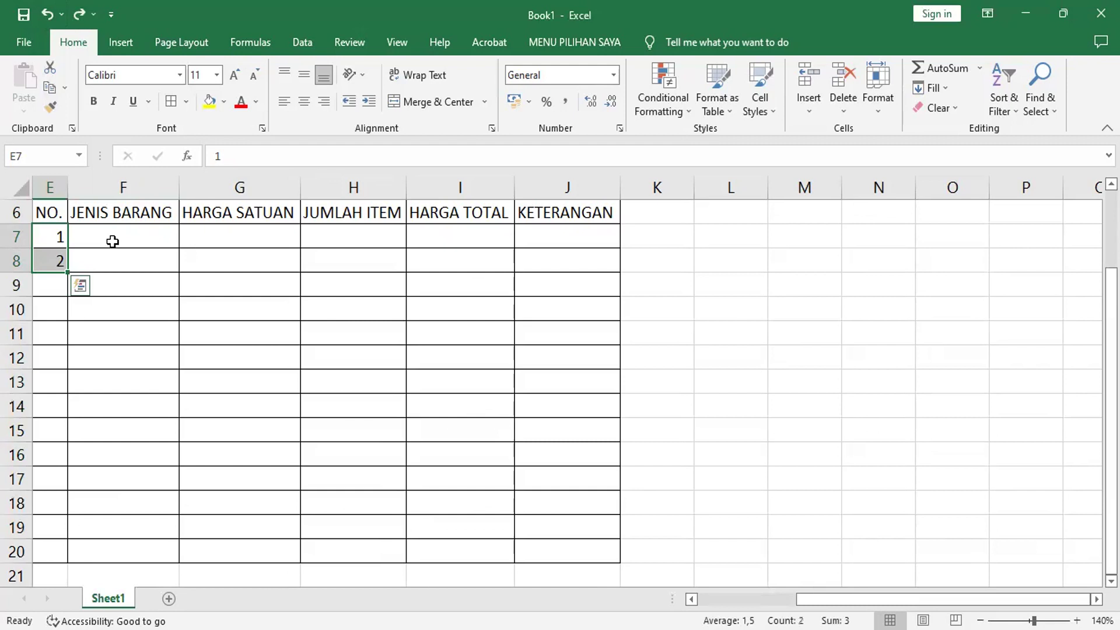
left_click(141, 233)
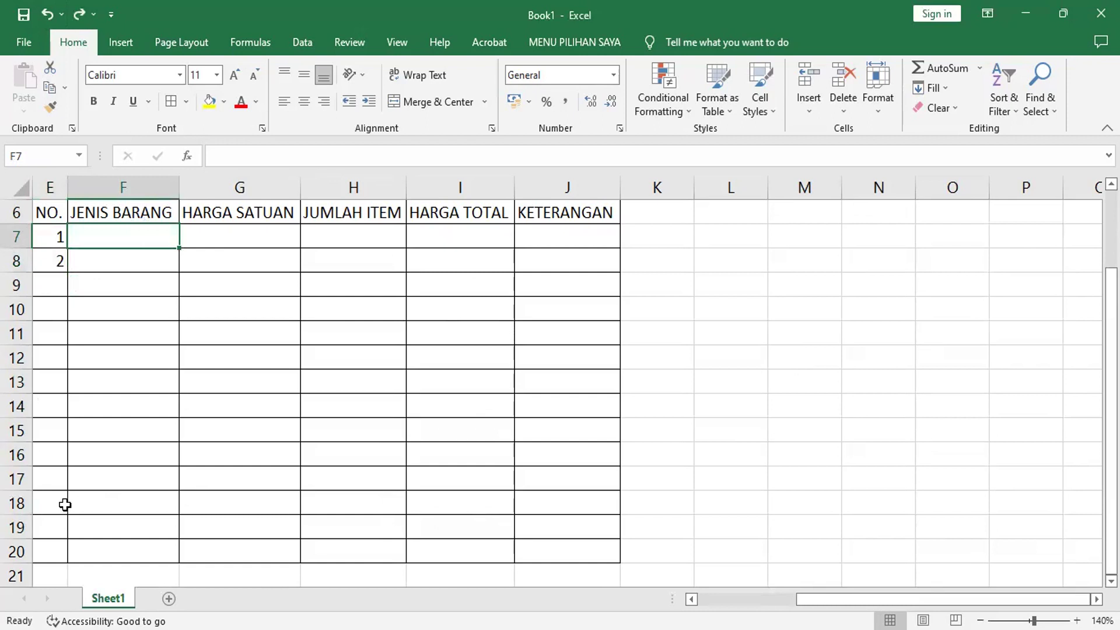
Delete the spare table rows 17 to 20.
left_click_drag(16, 479, 16, 551)
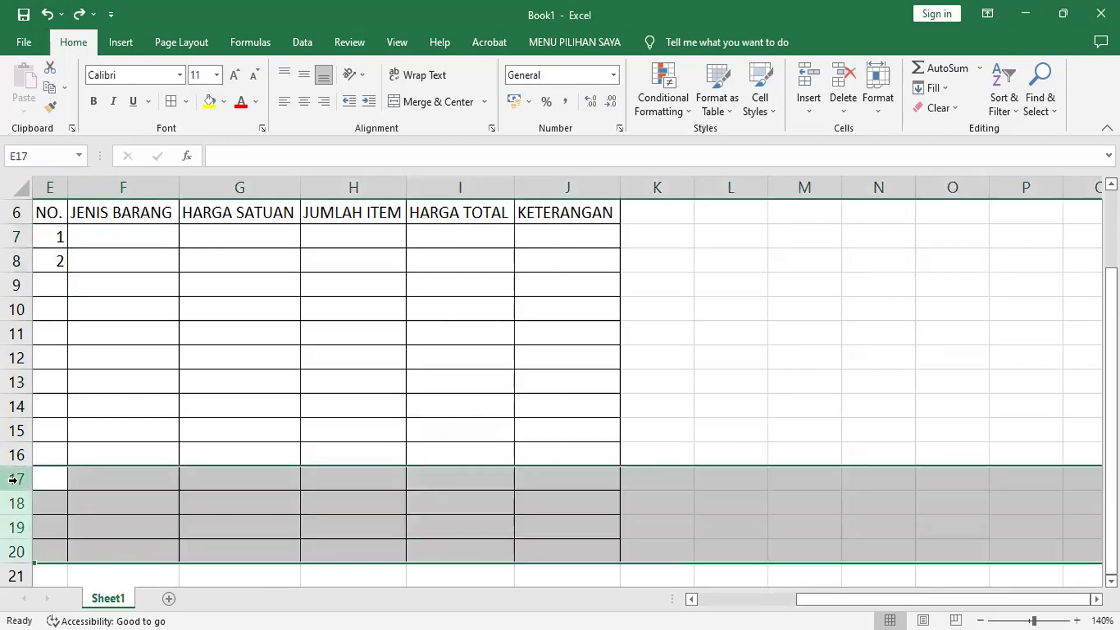
right_click(13, 479)
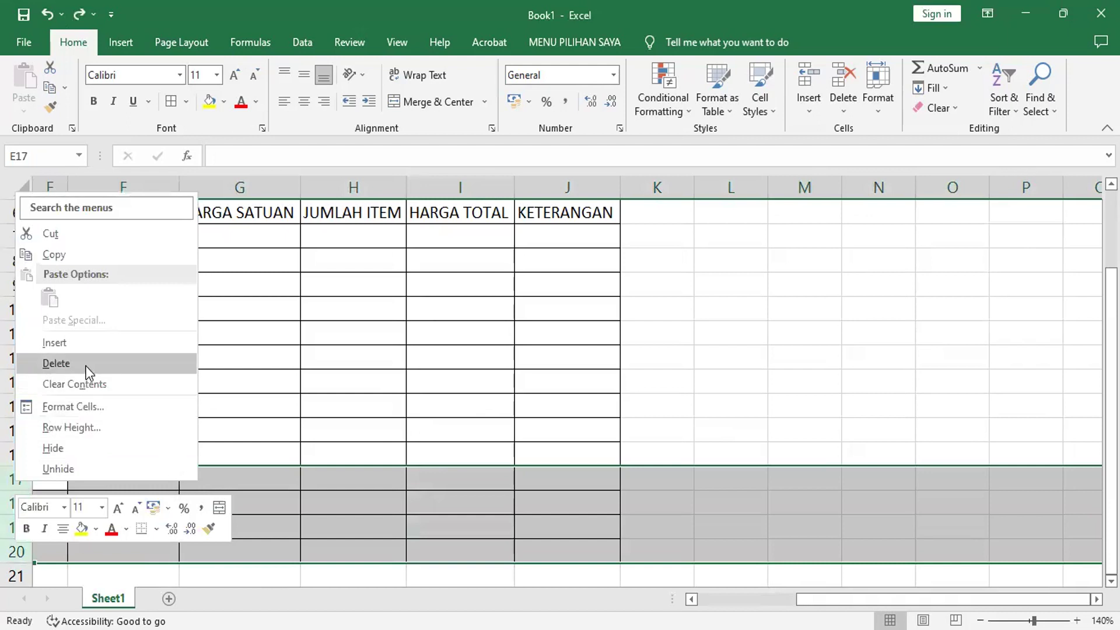
left_click(121, 241)
Enter items BUKU, PENSIL, PULPEN, STABILO and SPIDOL in F7:F11.
left_click(121, 239)
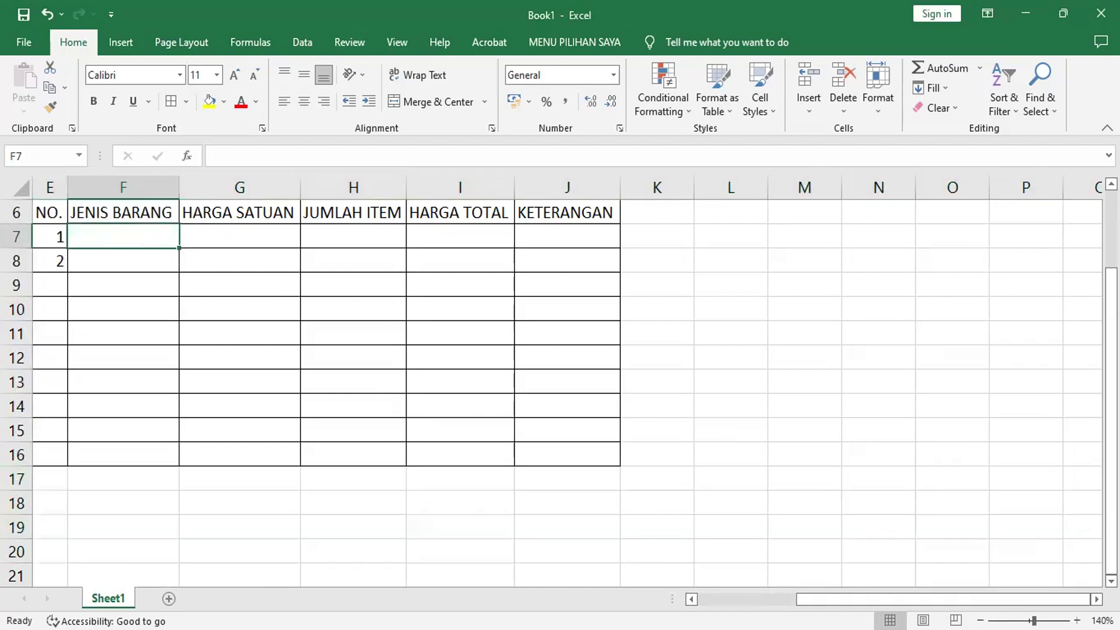
type("BUKU")
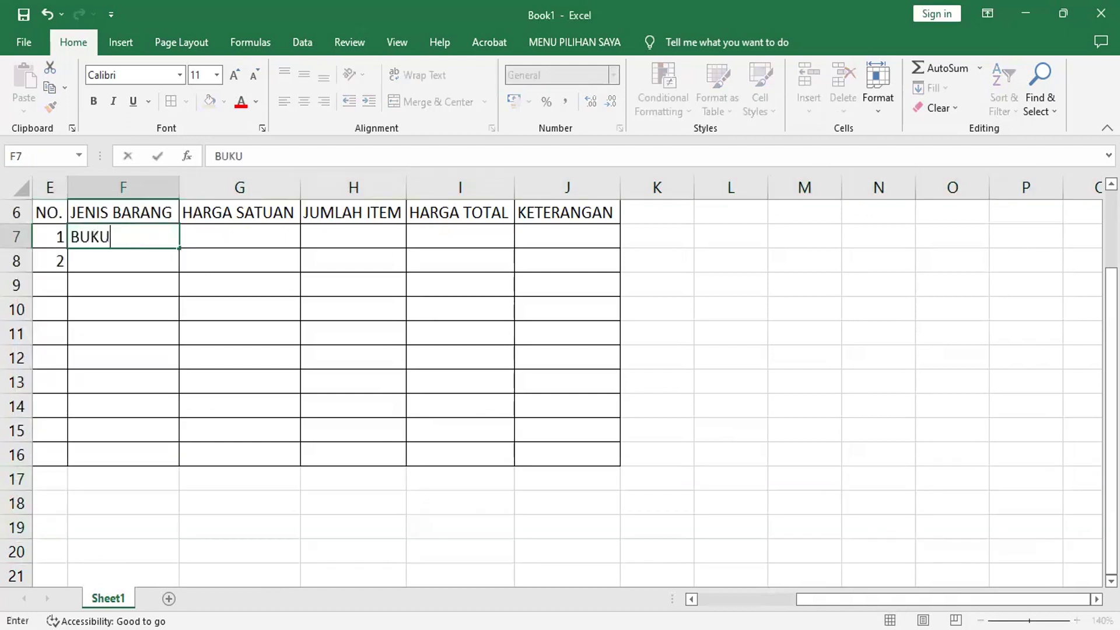
key("Return")
type("PENSIL")
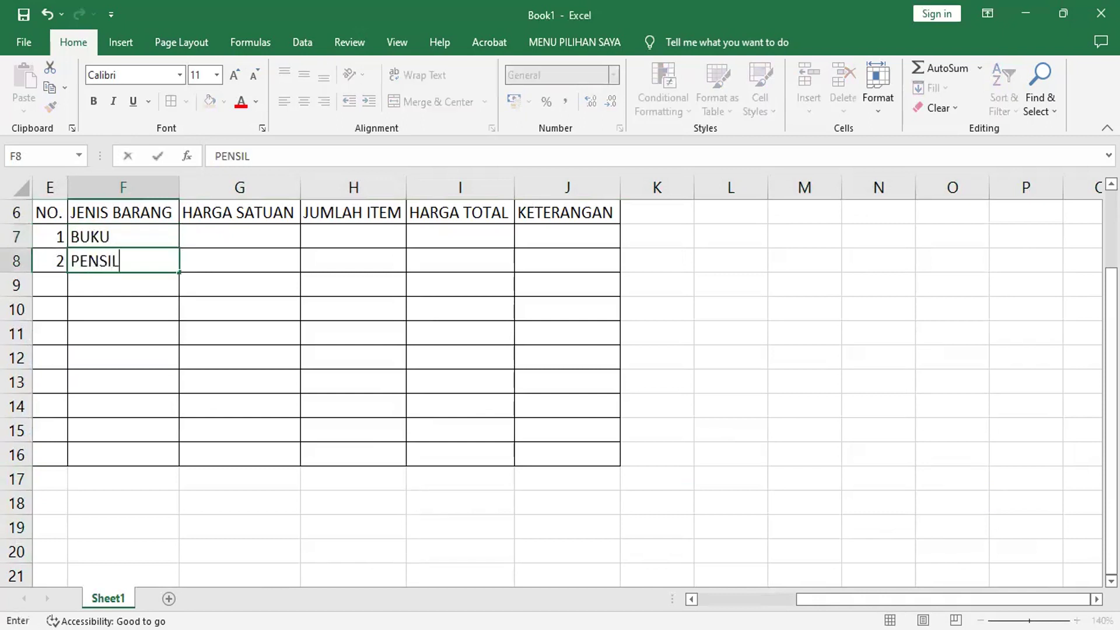
key("Return")
type("PULPEN")
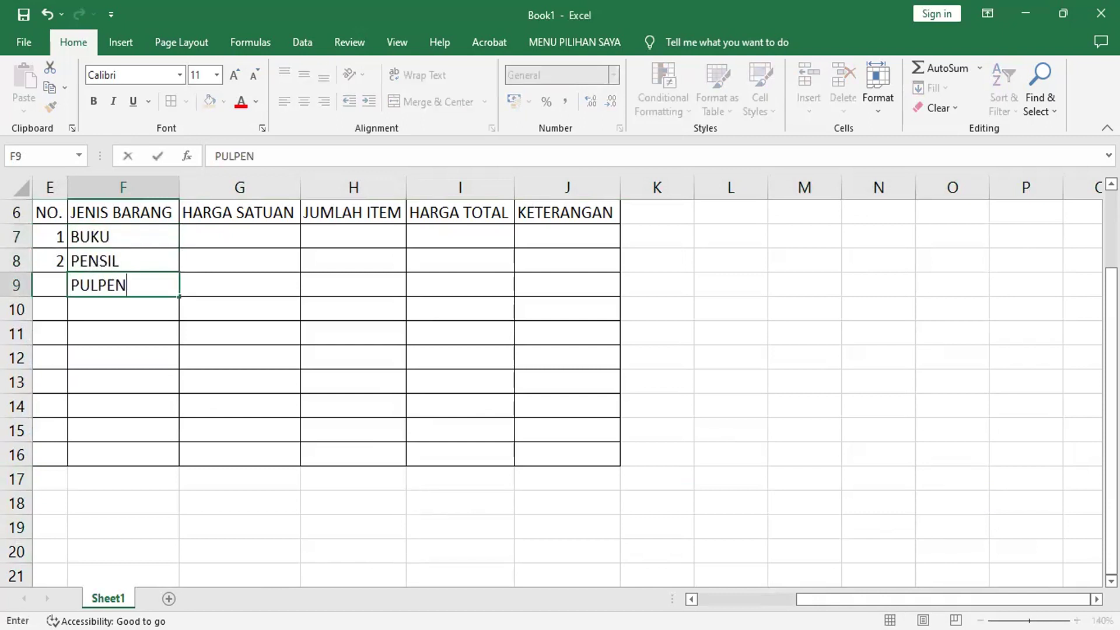
key("Return")
type("STAT")
key("BackSpace")
type("BILO")
key("Return")
type("SPIDOL")
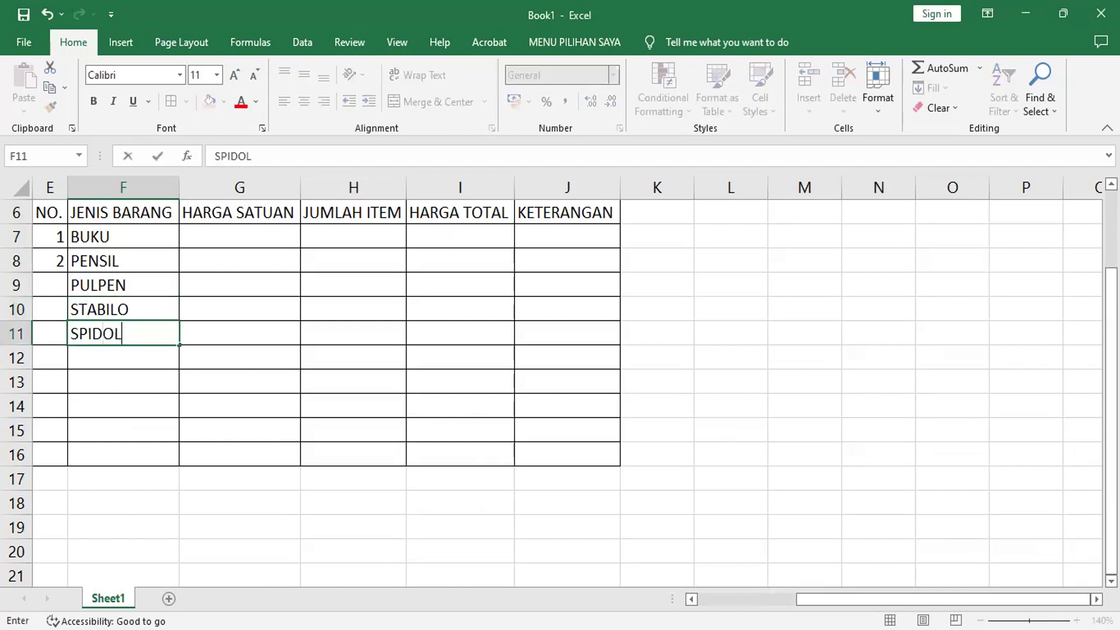
key("Return")
Enter items TIP EX, PENGGARIS, FLASH DISK, MOUSE and KERTAS in F12:F16.
type("TIP EX")
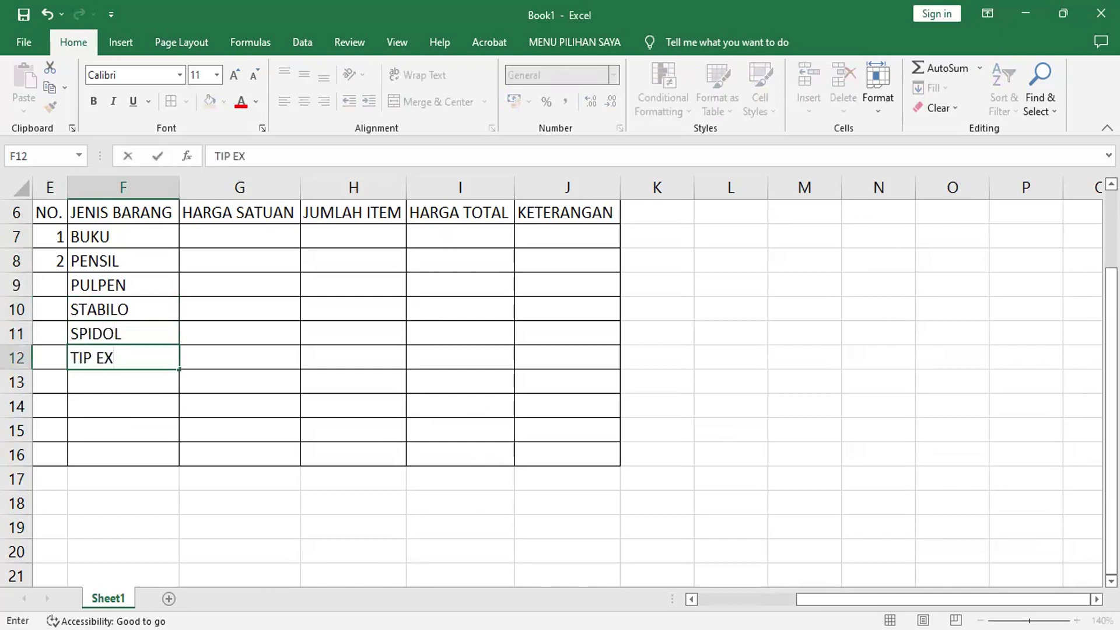
key("Return")
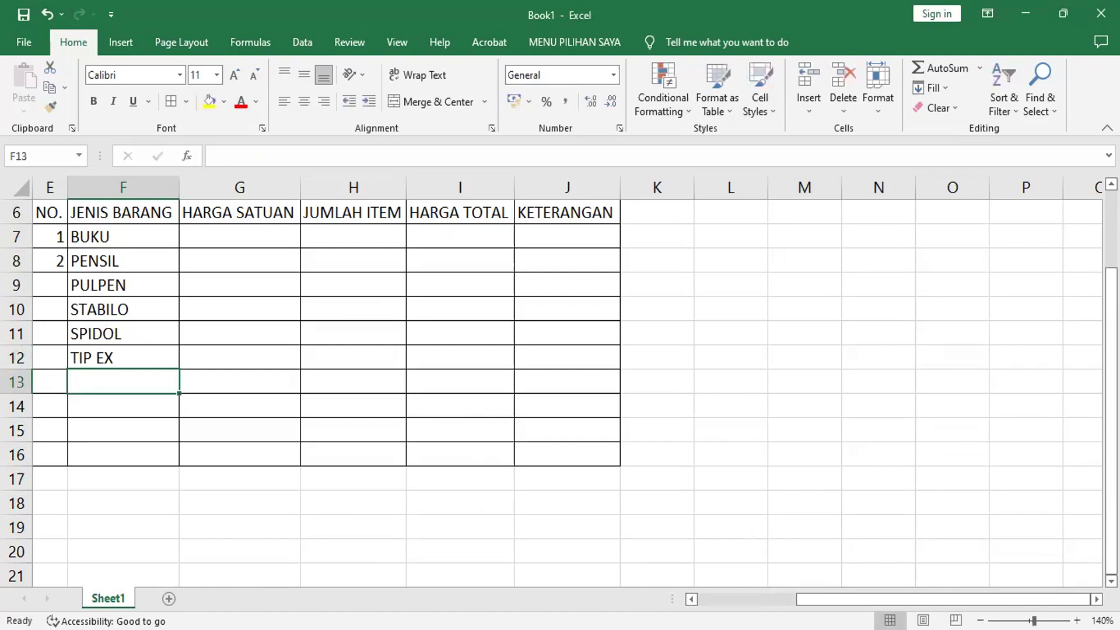
type("PENGGARIS")
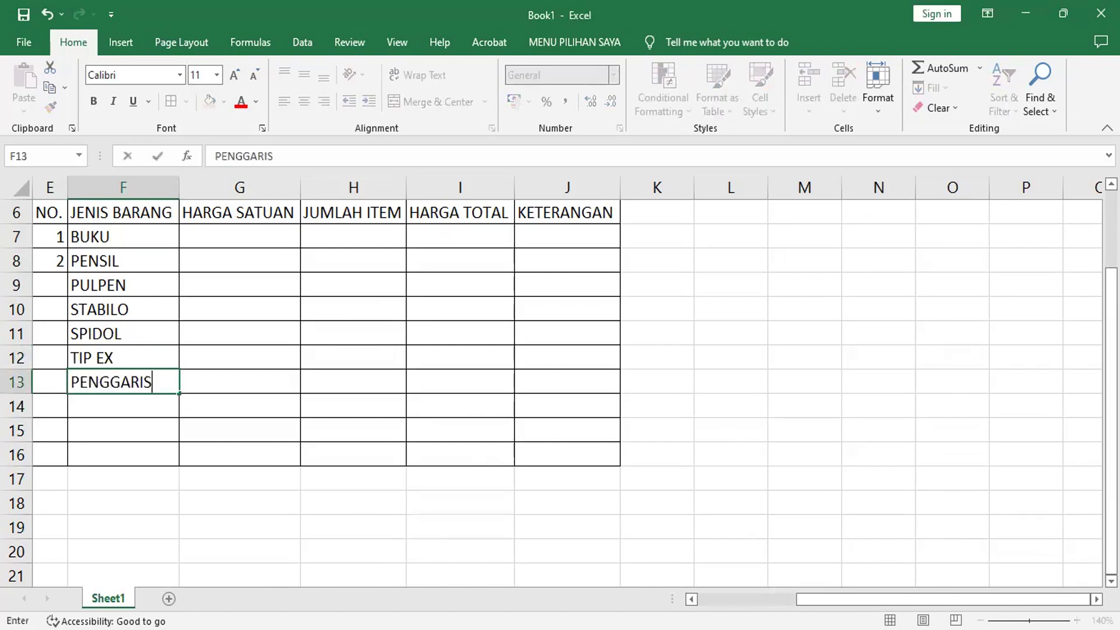
key("Return")
type("FLASH DIS")
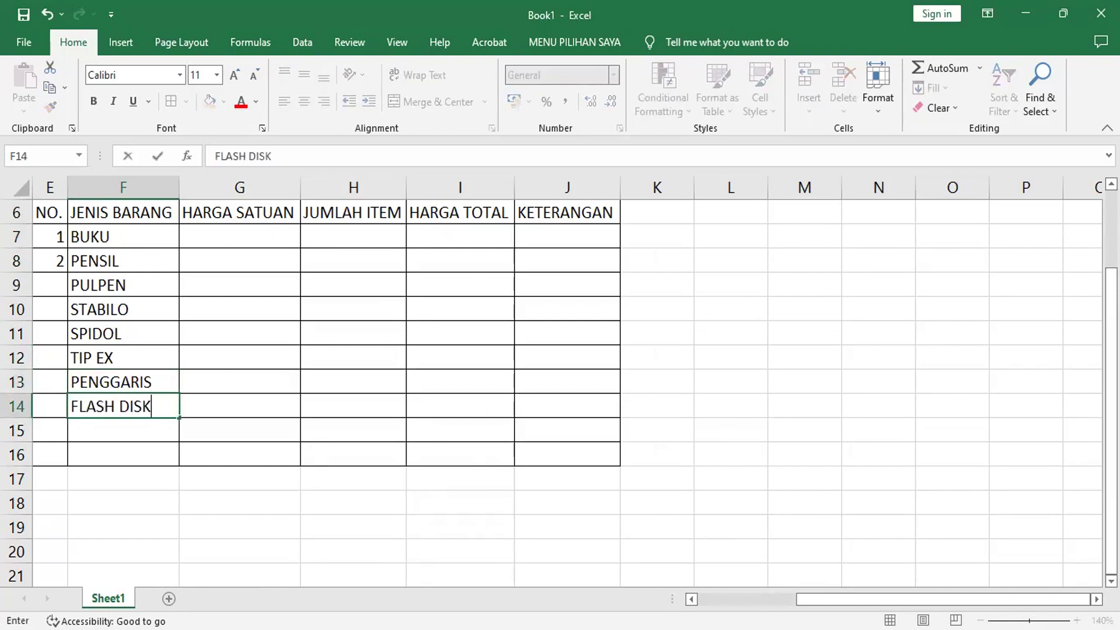
type("K")
key("Return")
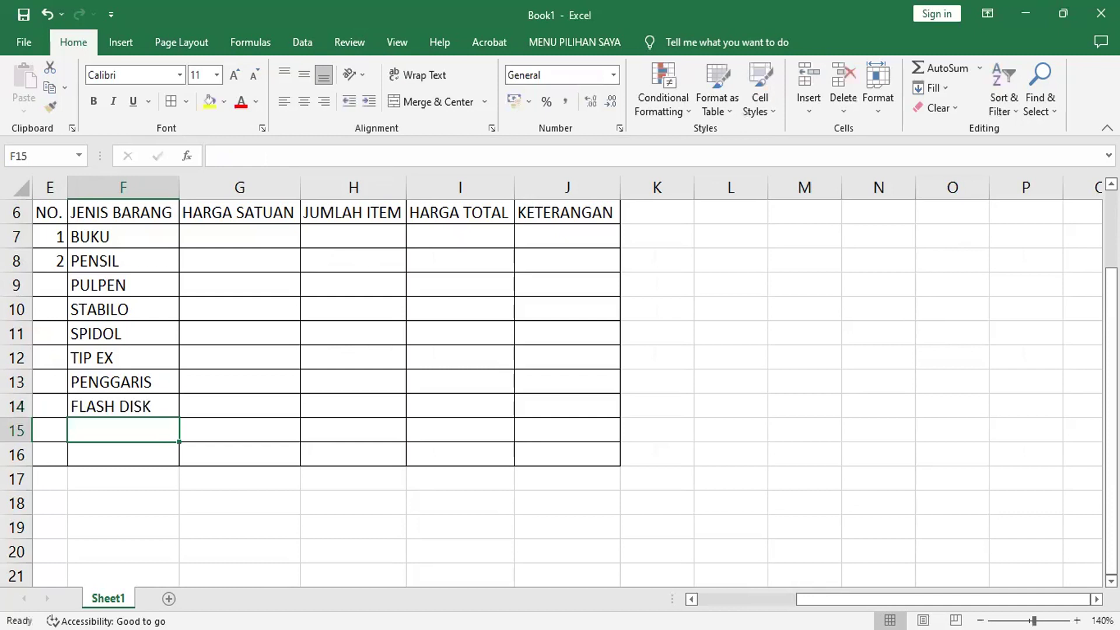
type("MOUSE")
key("Return")
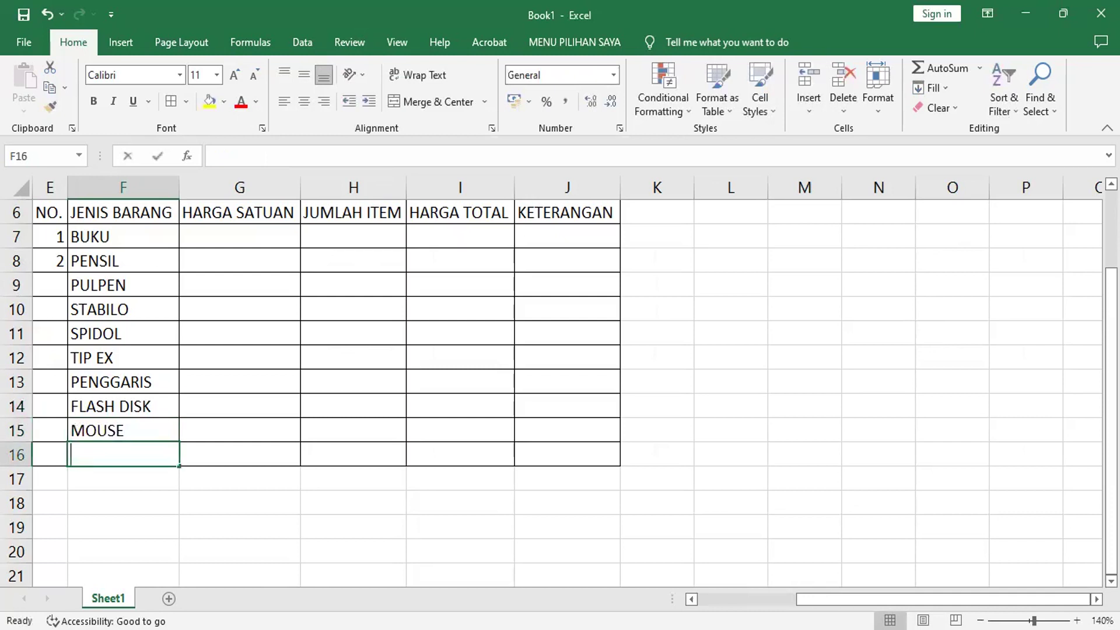
type("KERTAS")
key("Return")
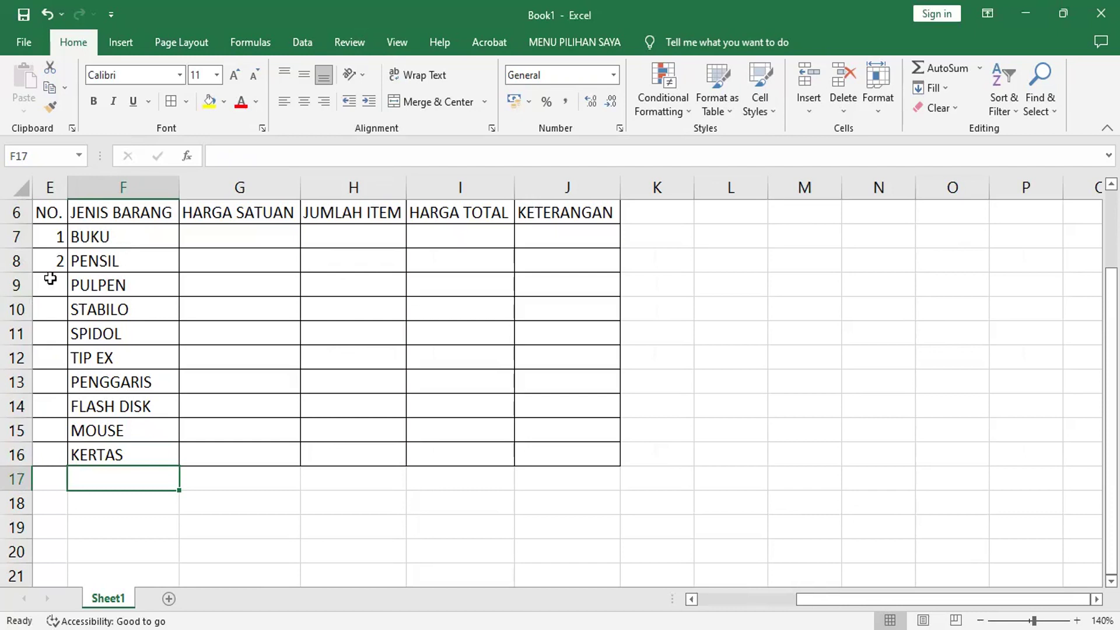
Fill the NO. column 1 to 10 down E7:E16 and centre the numbers.
left_click(56, 239)
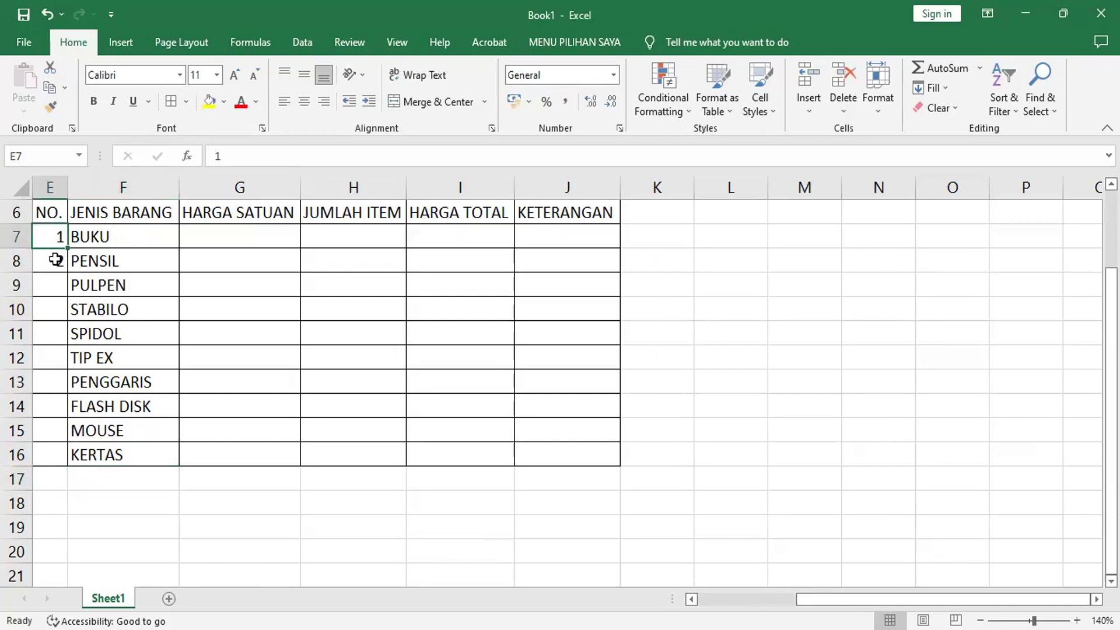
left_click_drag(68, 247, 56, 260)
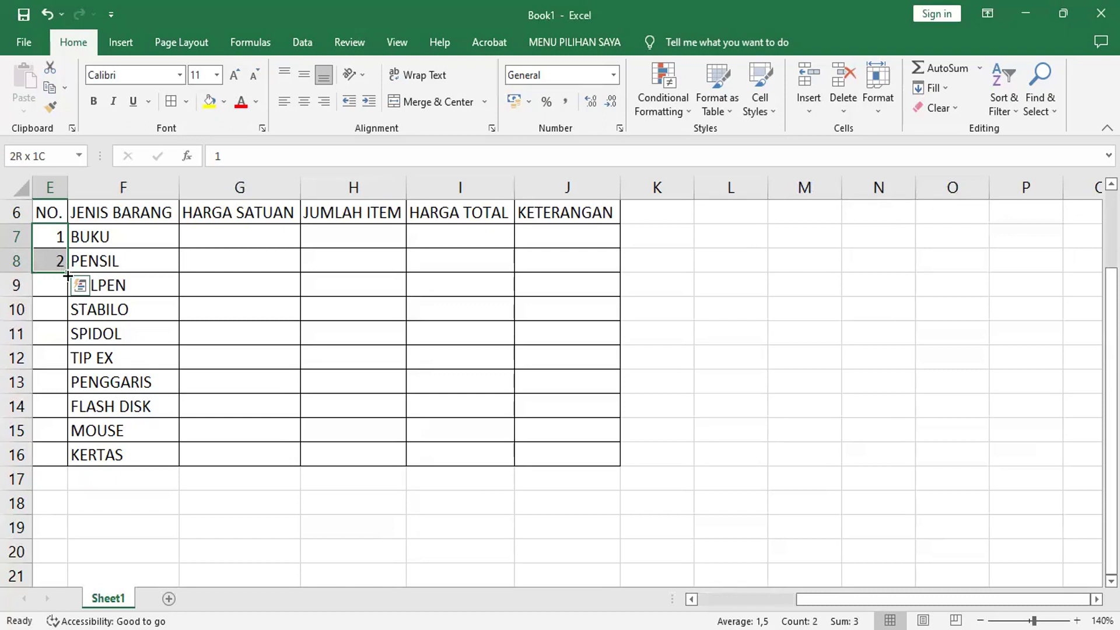
left_click_drag(67, 274, 68, 462)
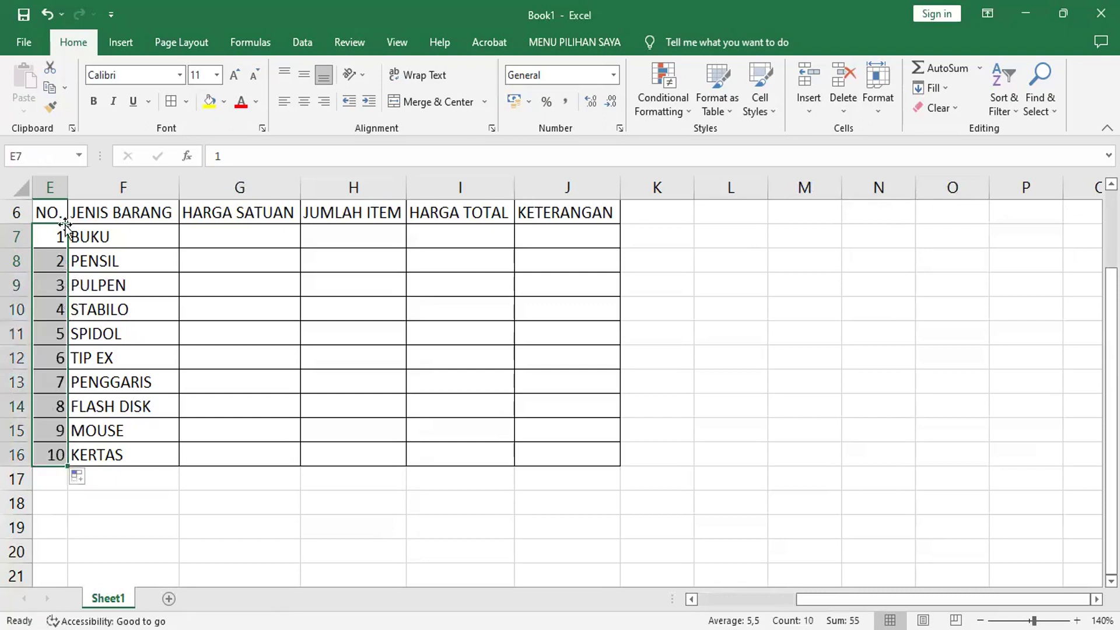
left_click(304, 101)
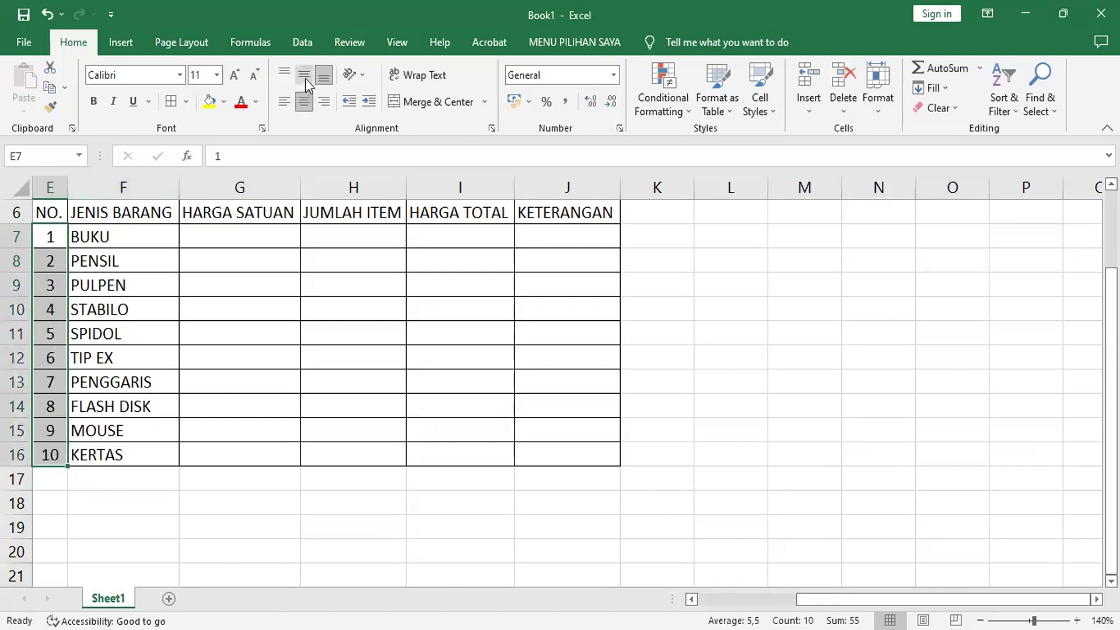
left_click(257, 240)
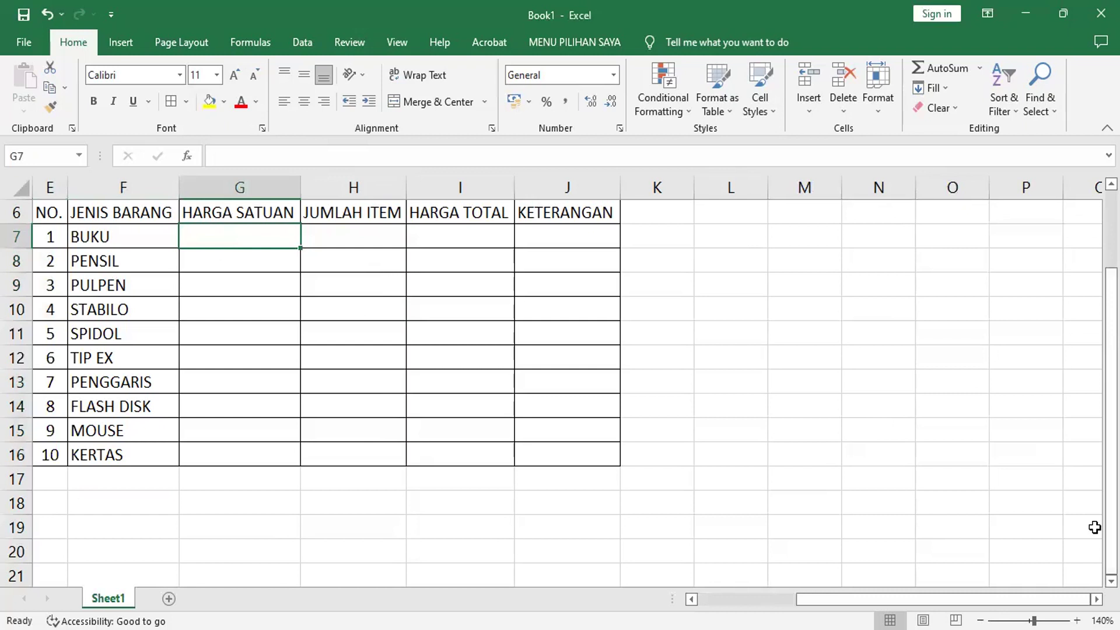
Enter unit prices 5, 2, 8, 9 and 12 in G7:G11.
type("5")
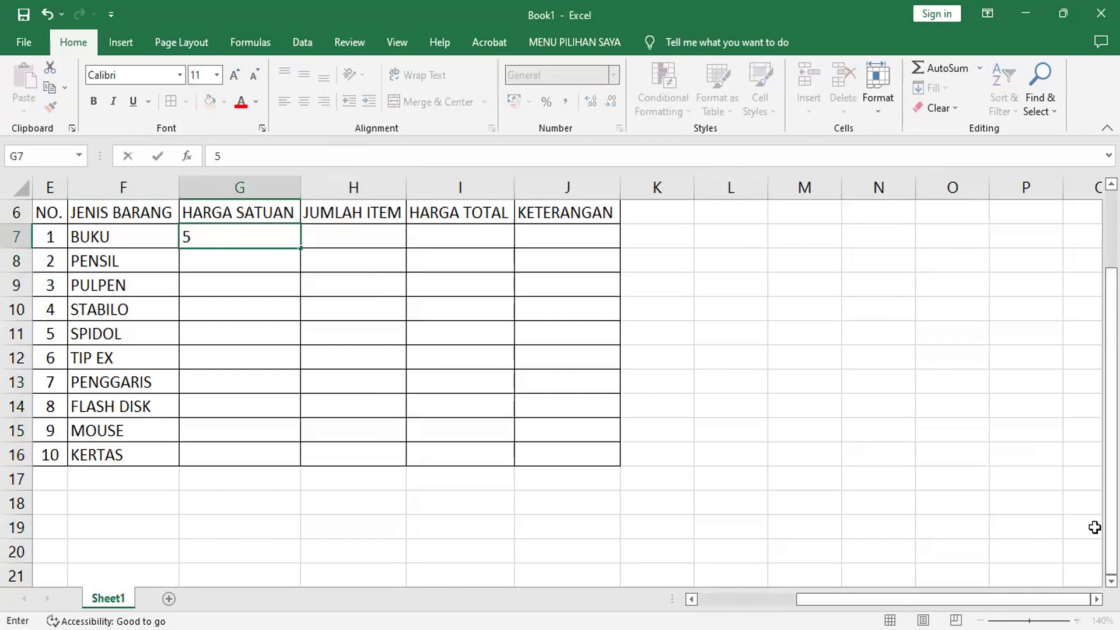
key("Return")
type("2")
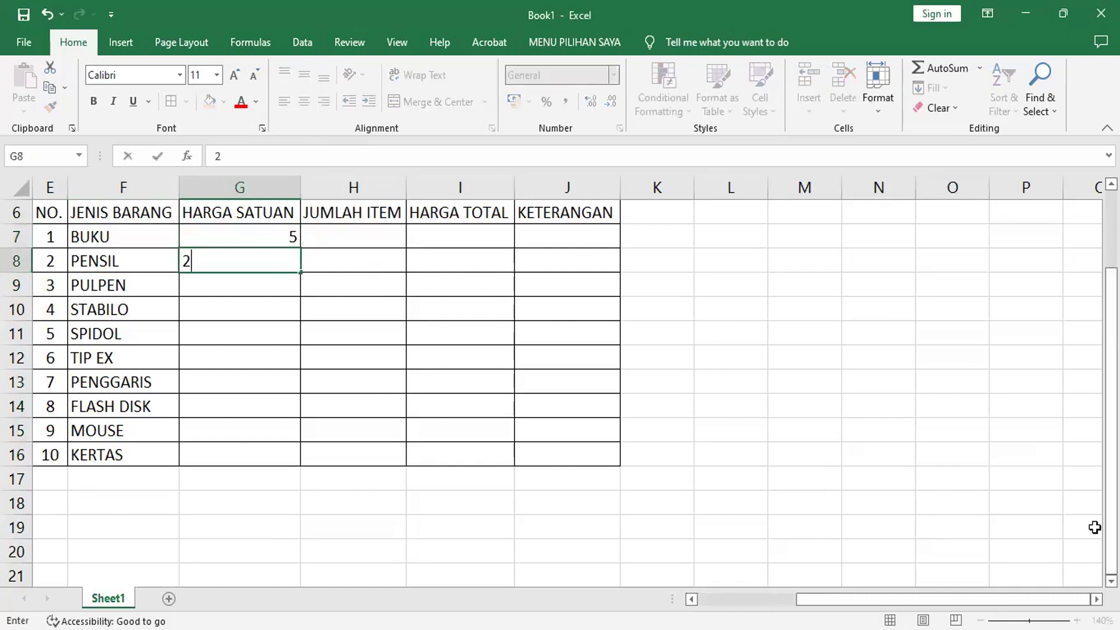
key("Return")
type("8")
key("Return")
type("9")
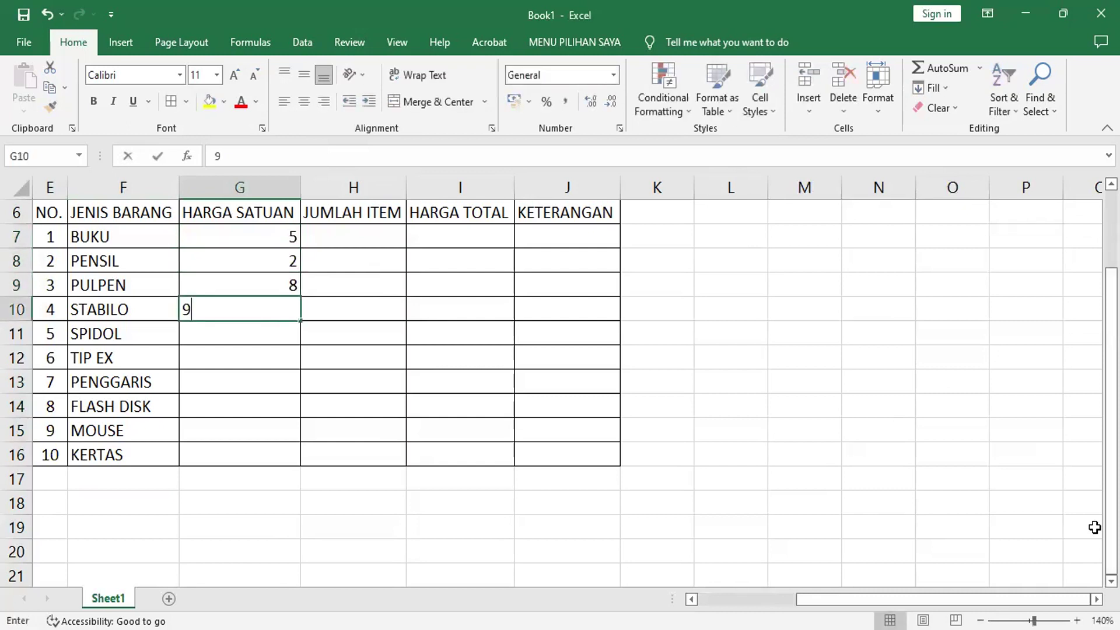
key("Return")
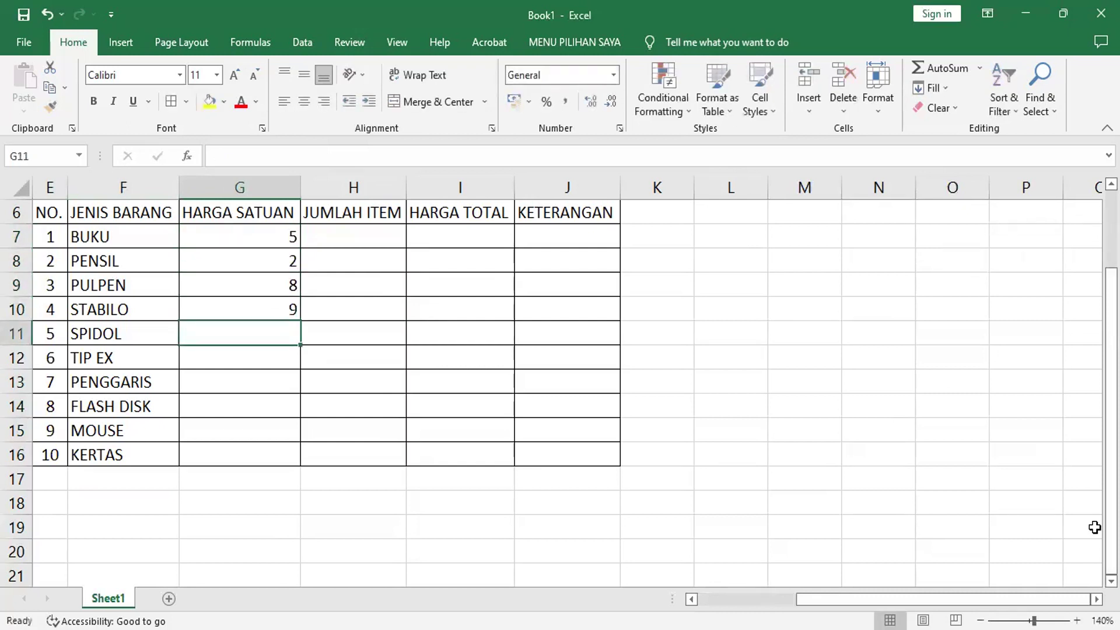
type("12")
key("Return")
Enter unit prices 15, 6, 20, 35 and 50 in G12:G16.
type("15")
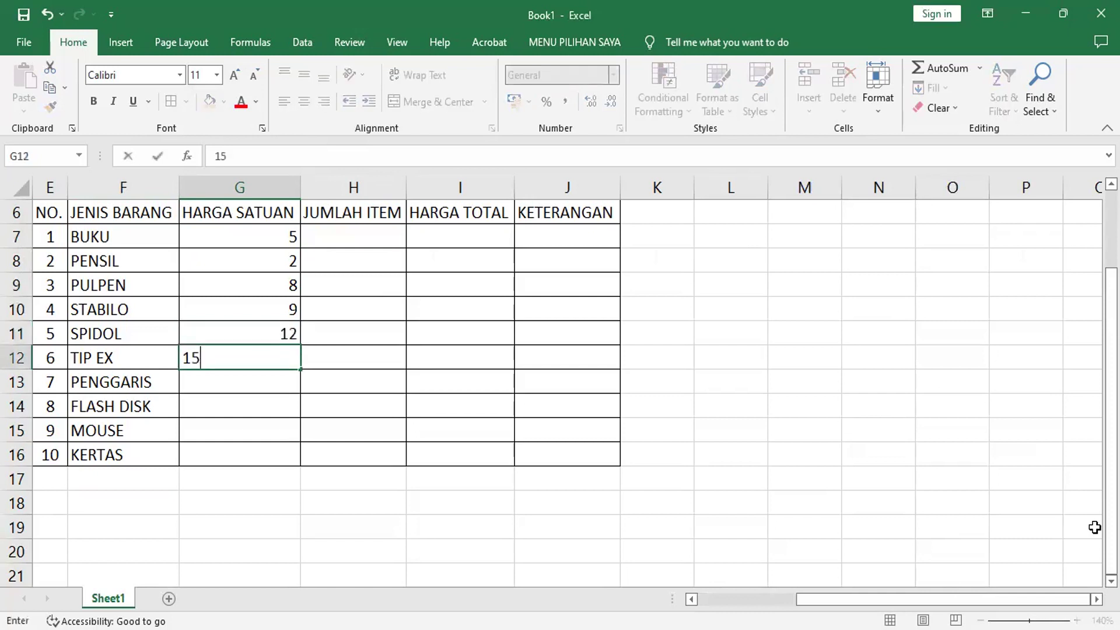
key("Return")
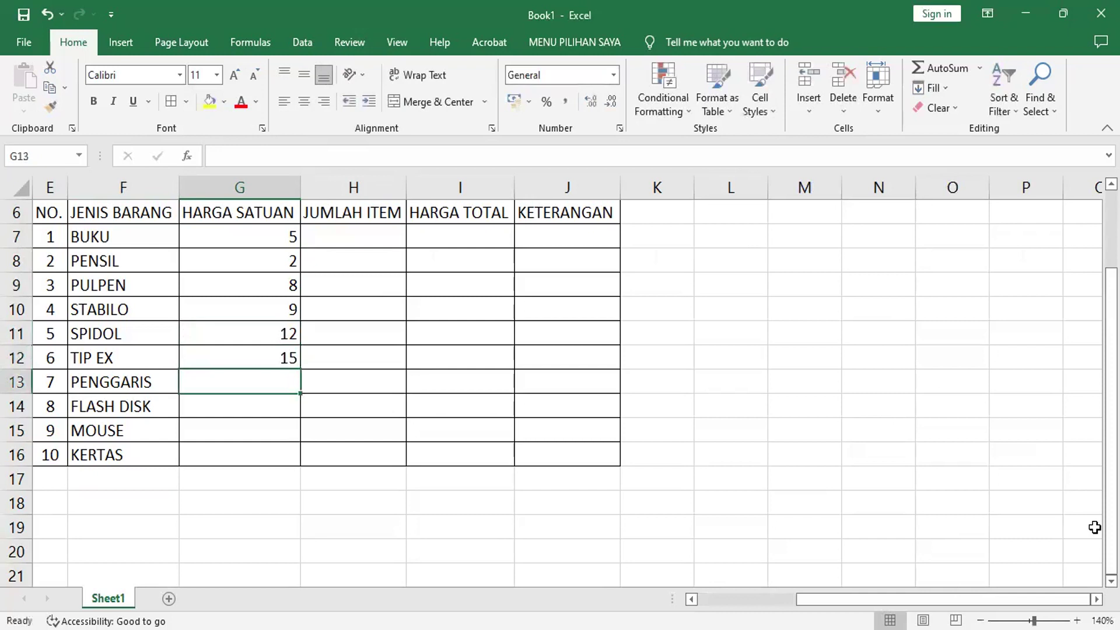
type("6")
key("Return")
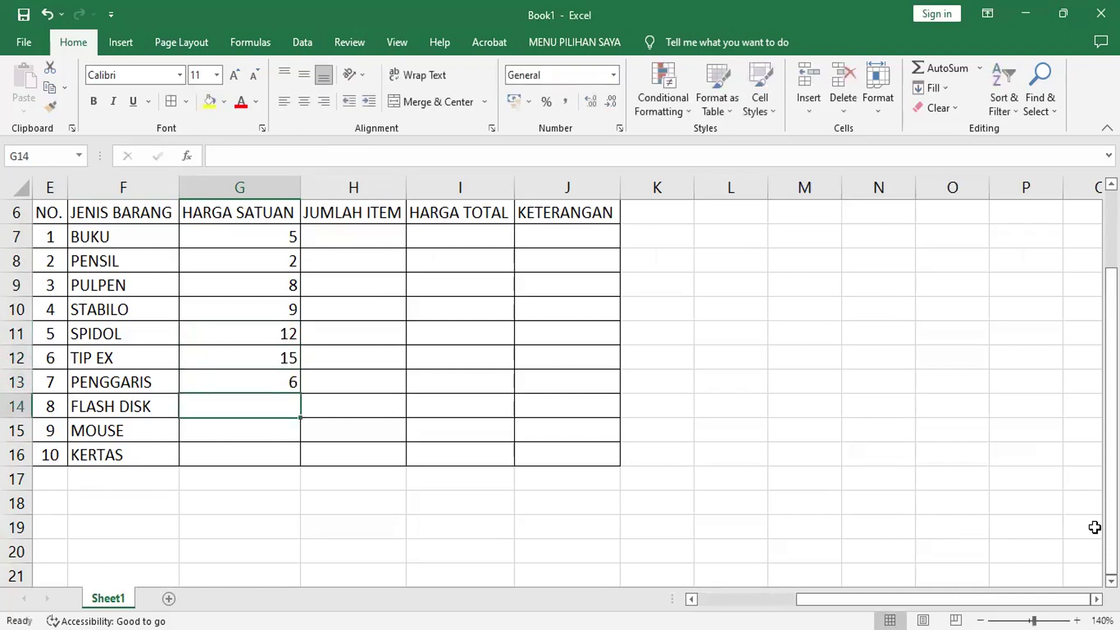
type("20")
key("Return")
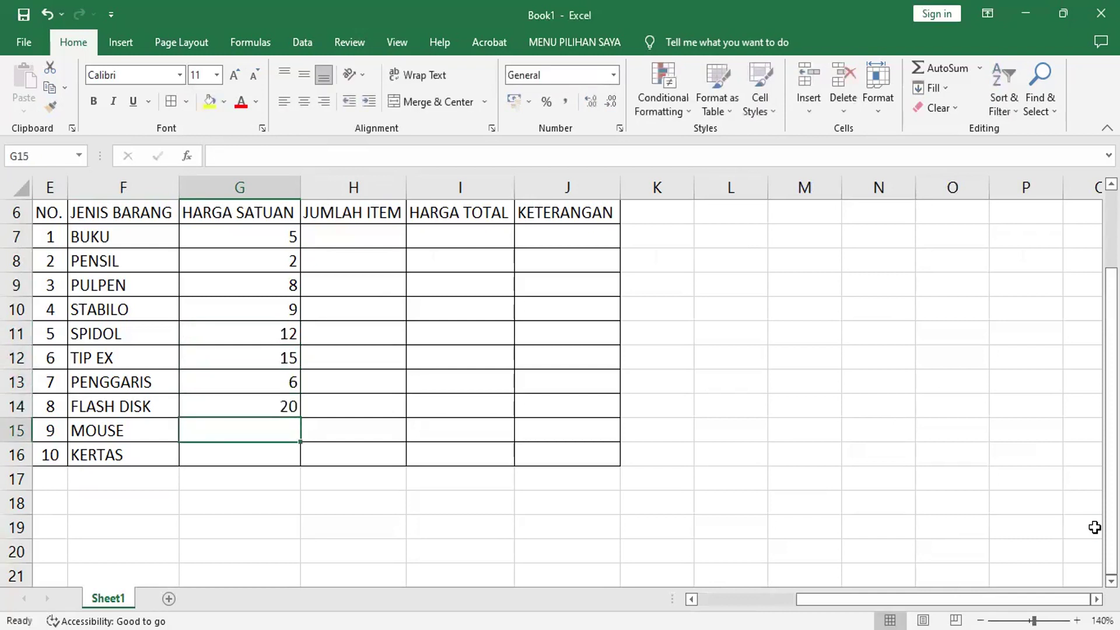
type("35")
key("Return")
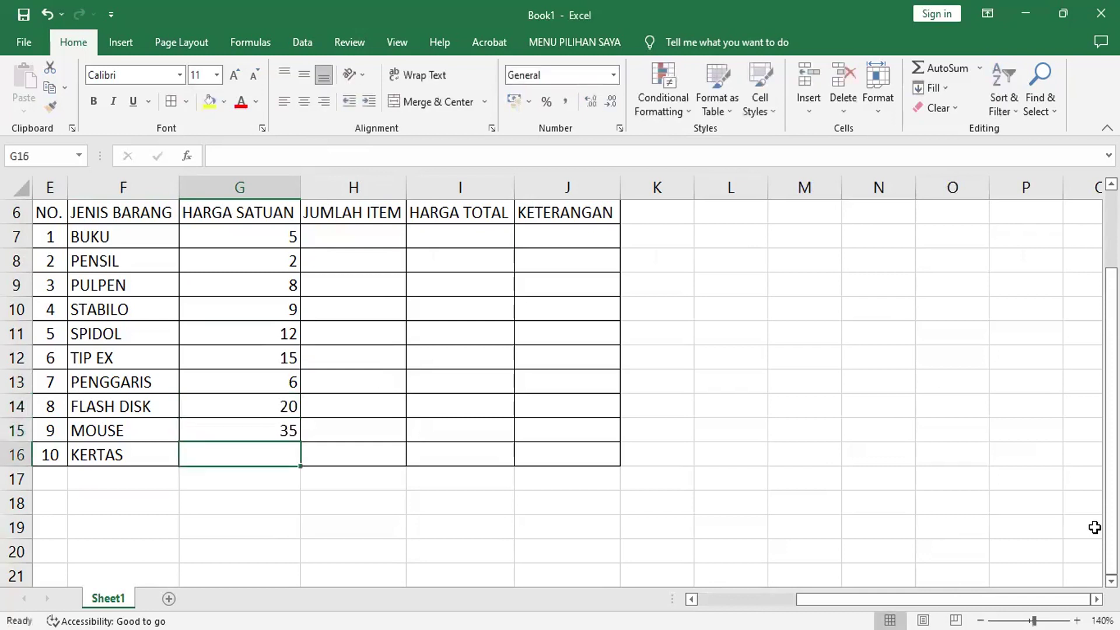
type("50")
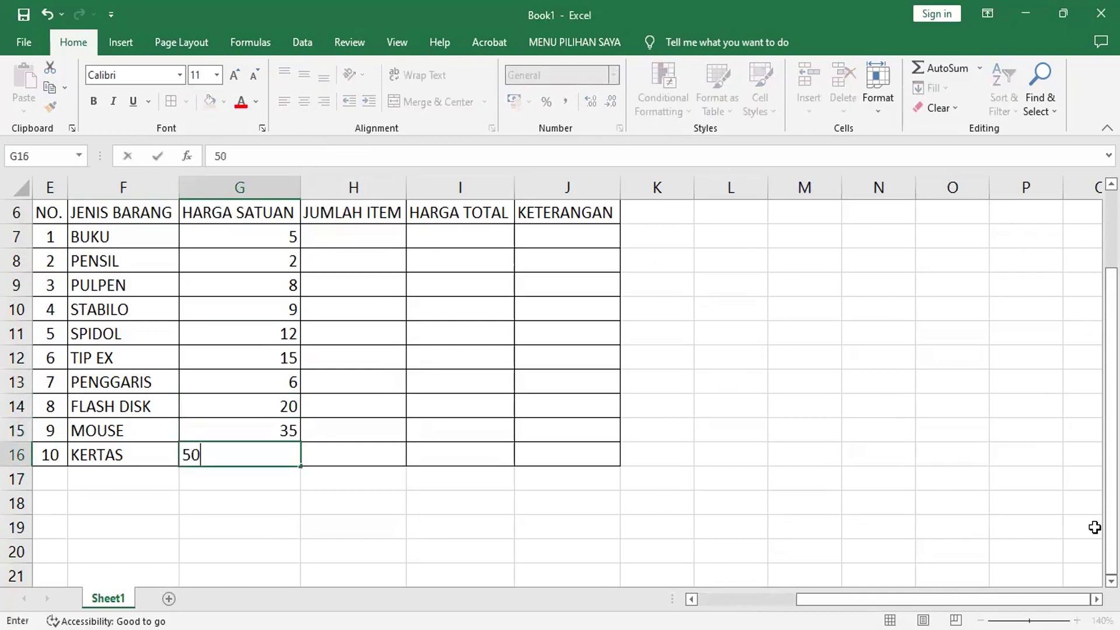
key("Return")
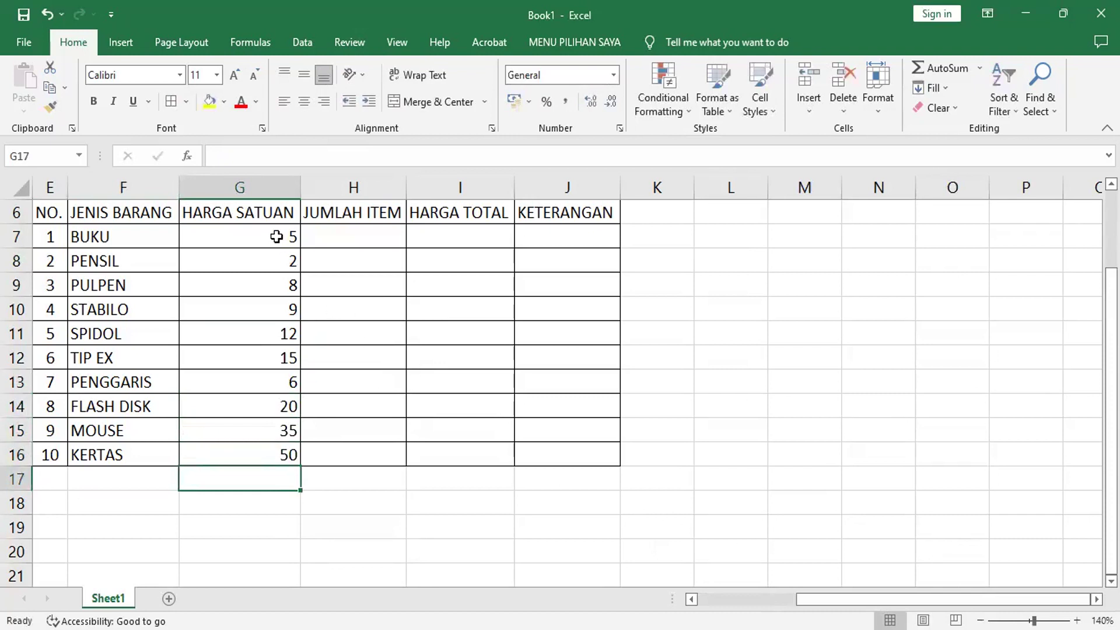
Enter =G7*1000 in H7 and copy the formula down to H16.
left_click(354, 239)
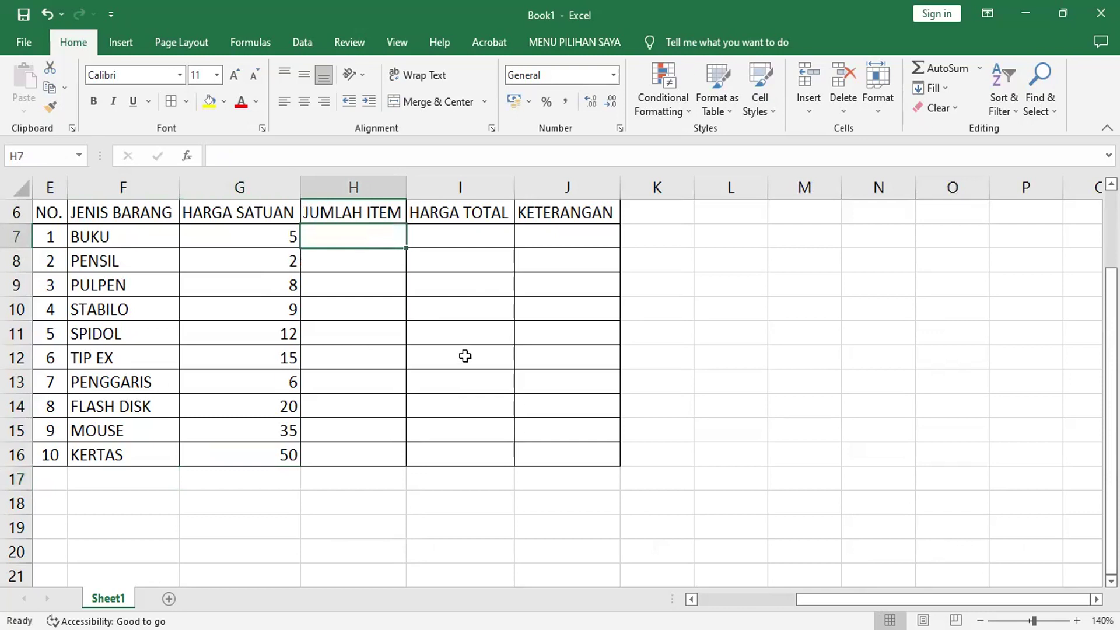
type("=")
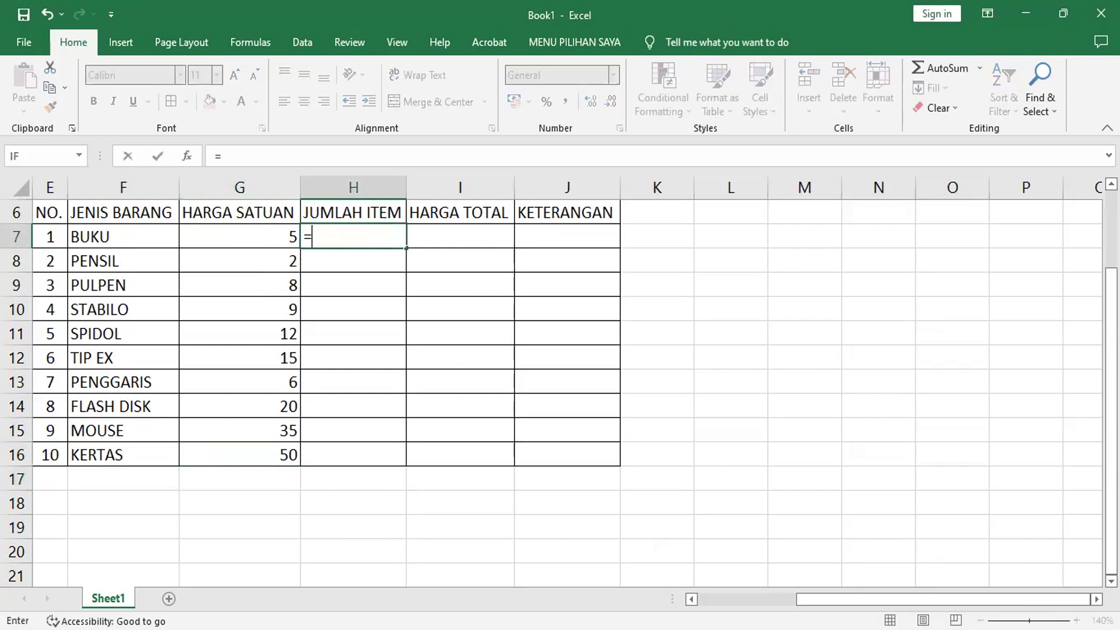
left_click(262, 238)
type("*1000")
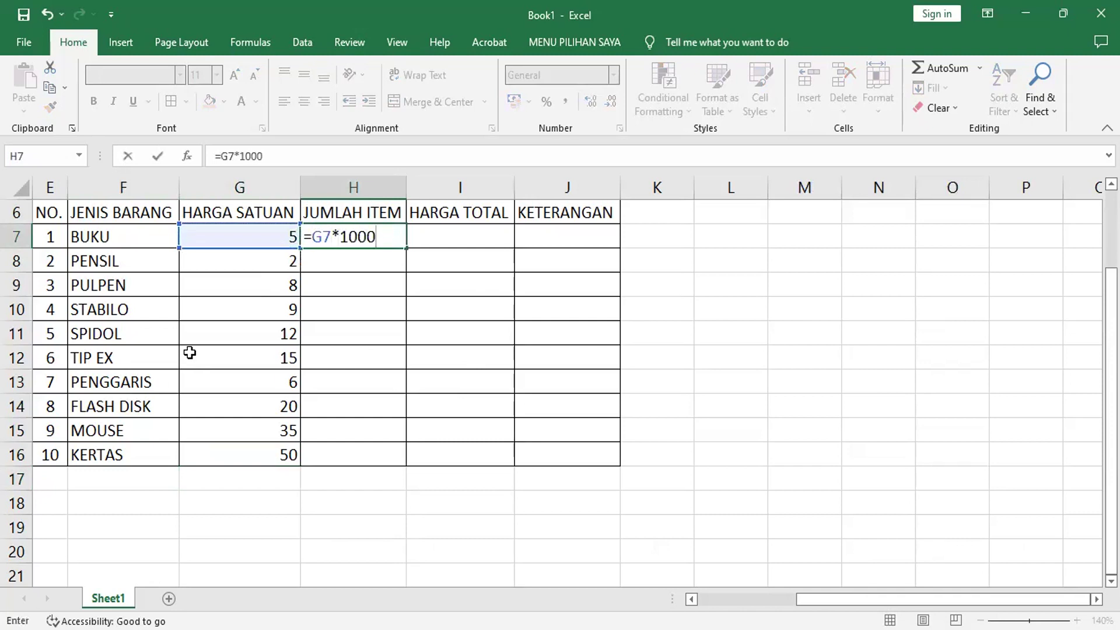
key("Return")
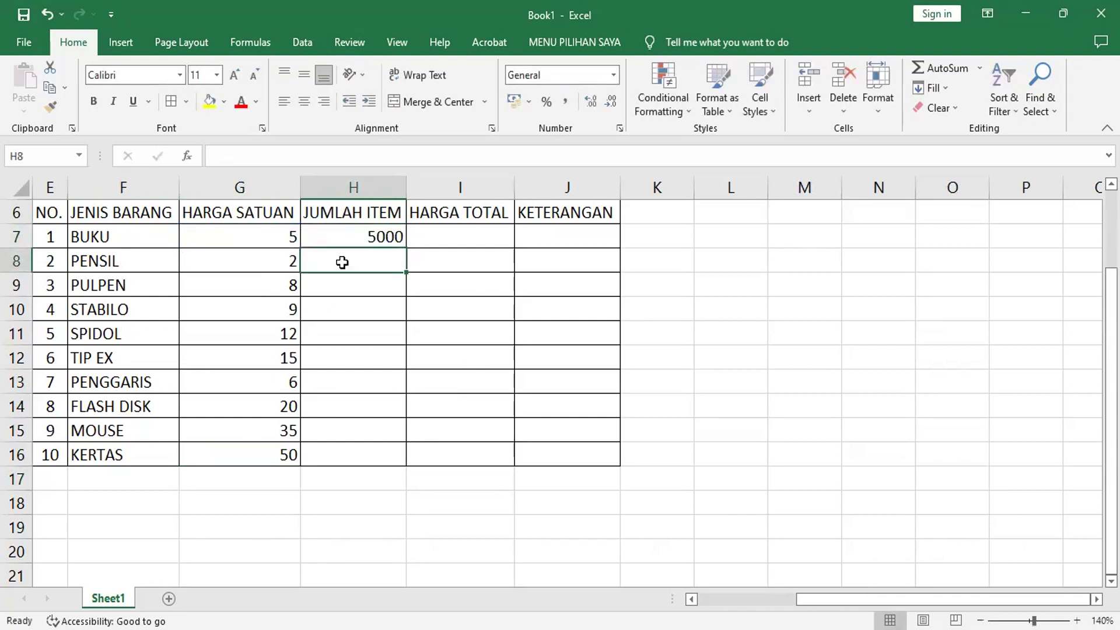
left_click(353, 239)
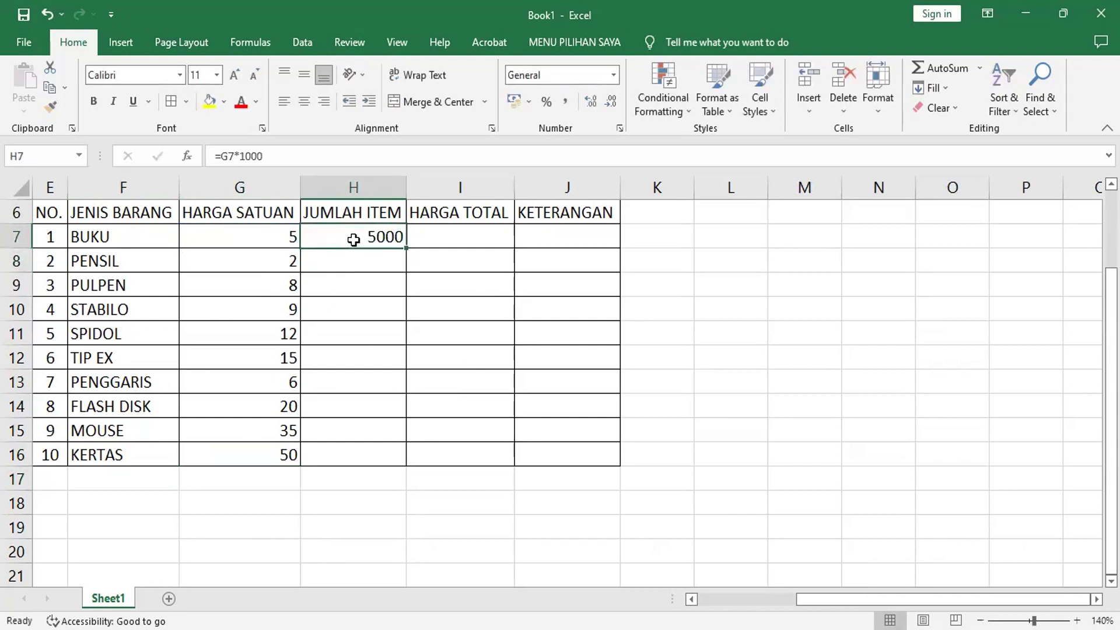
double_click(406, 249)
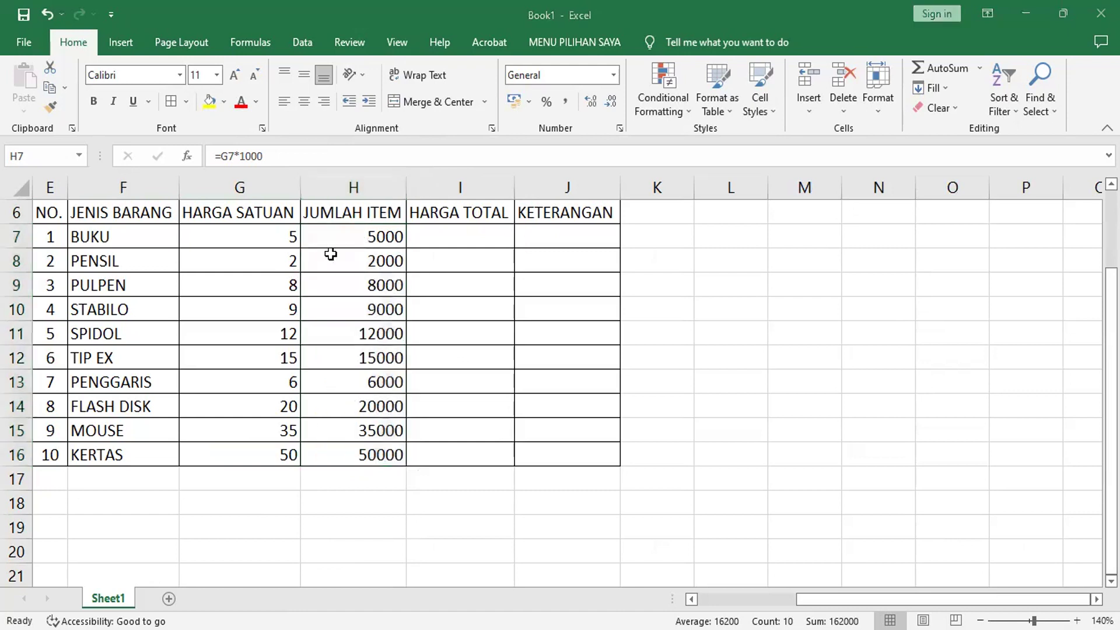
Paste the H7:H16 results into G7:G16 as values only, replacing prices with 5000–50000.
left_click(50, 88)
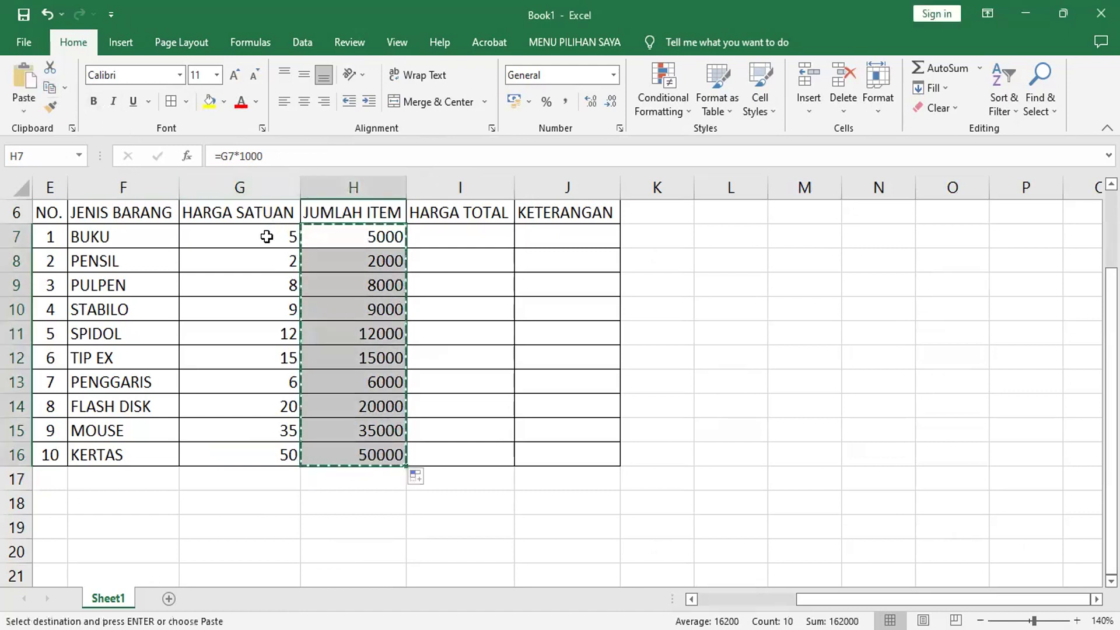
left_click(266, 236)
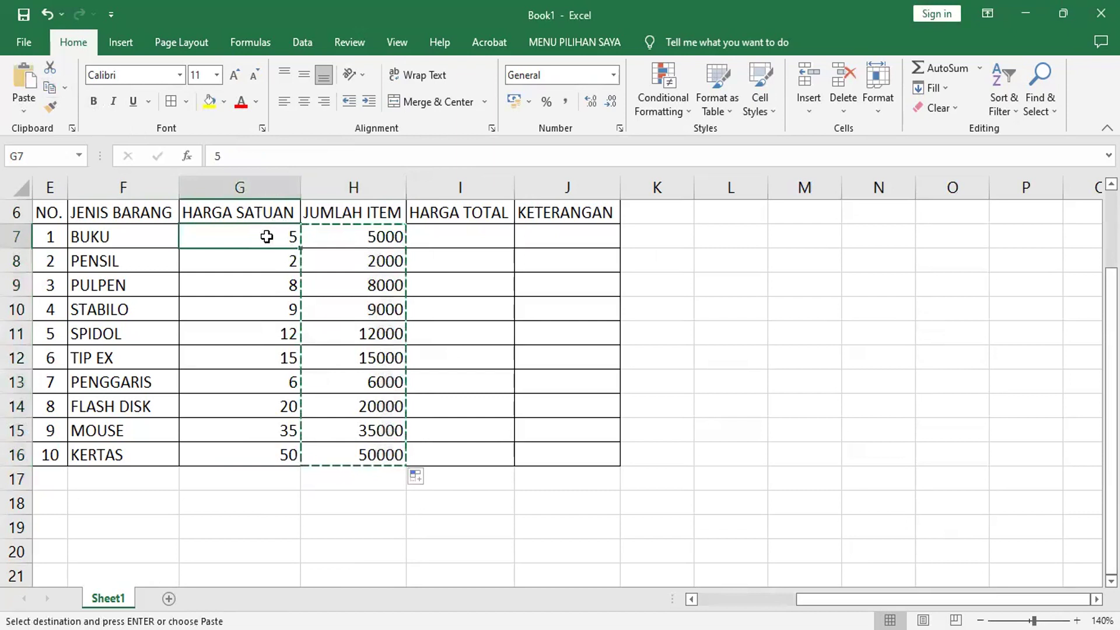
left_click(22, 66)
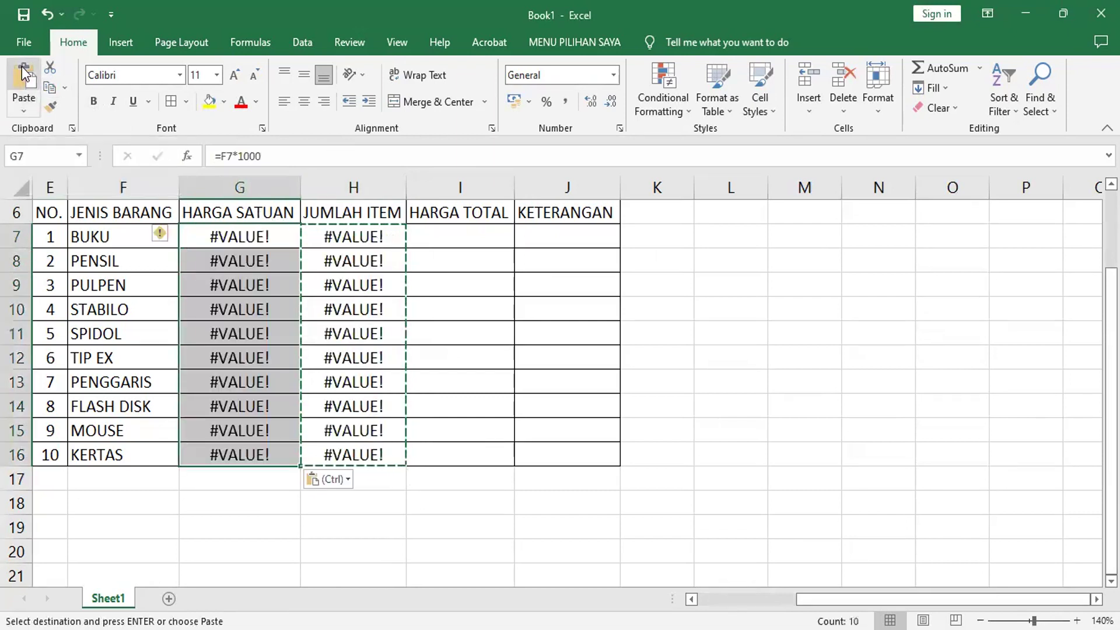
left_click(47, 13)
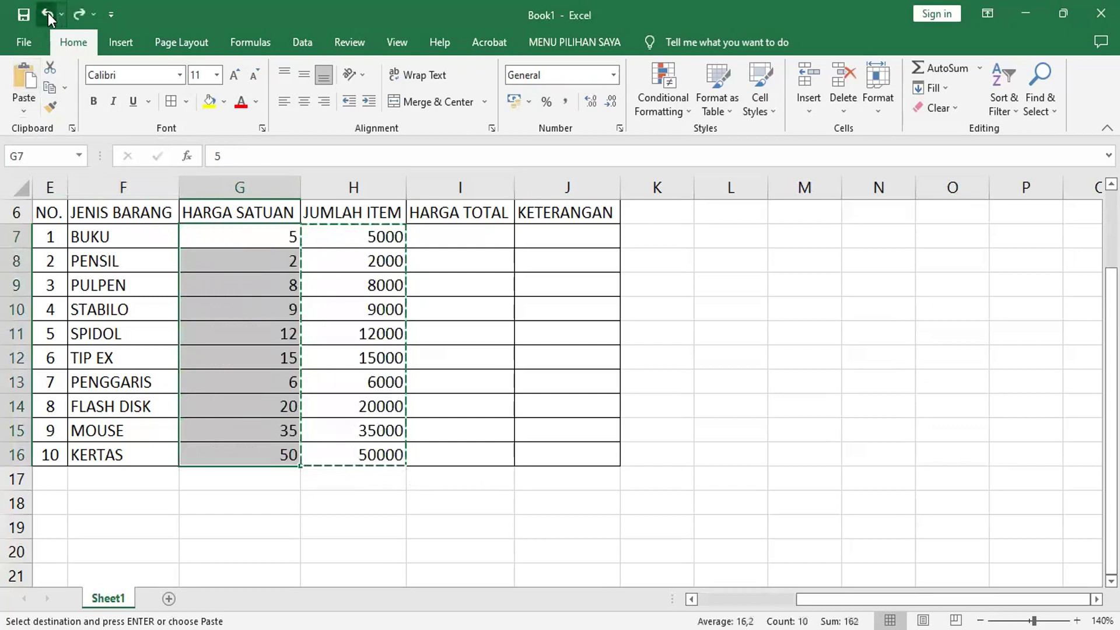
left_click(24, 110)
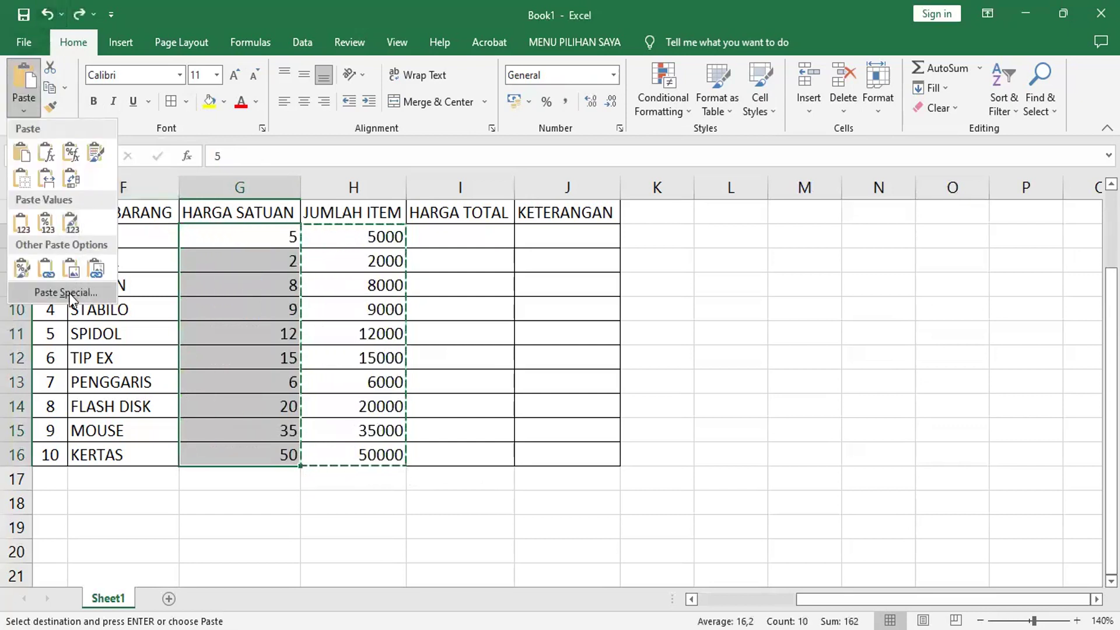
left_click(69, 292)
left_click(256, 287)
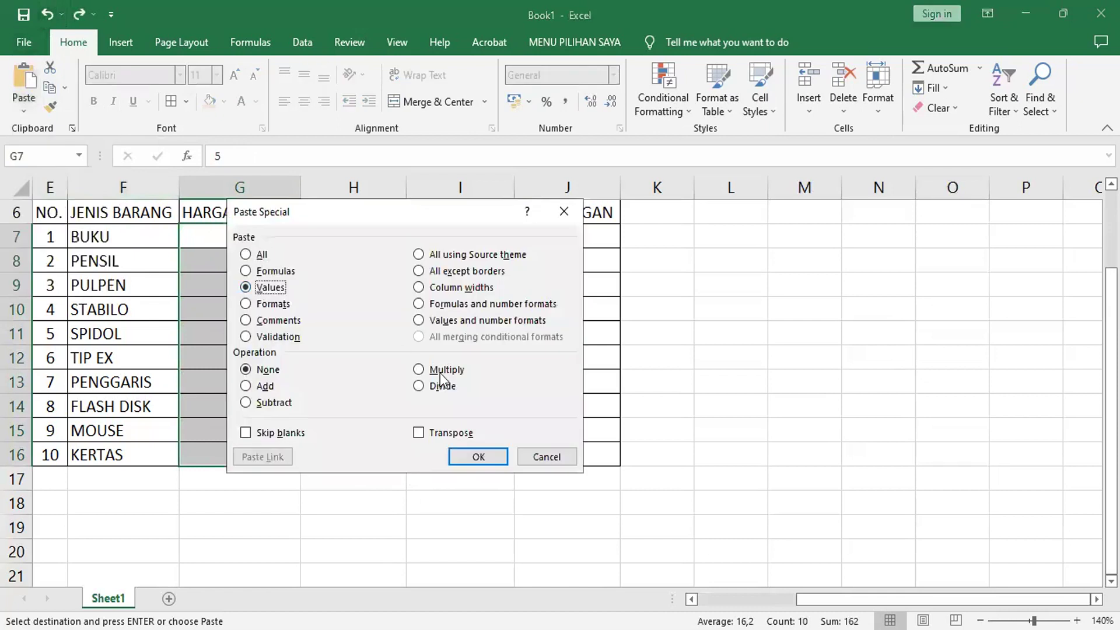
left_click(488, 456)
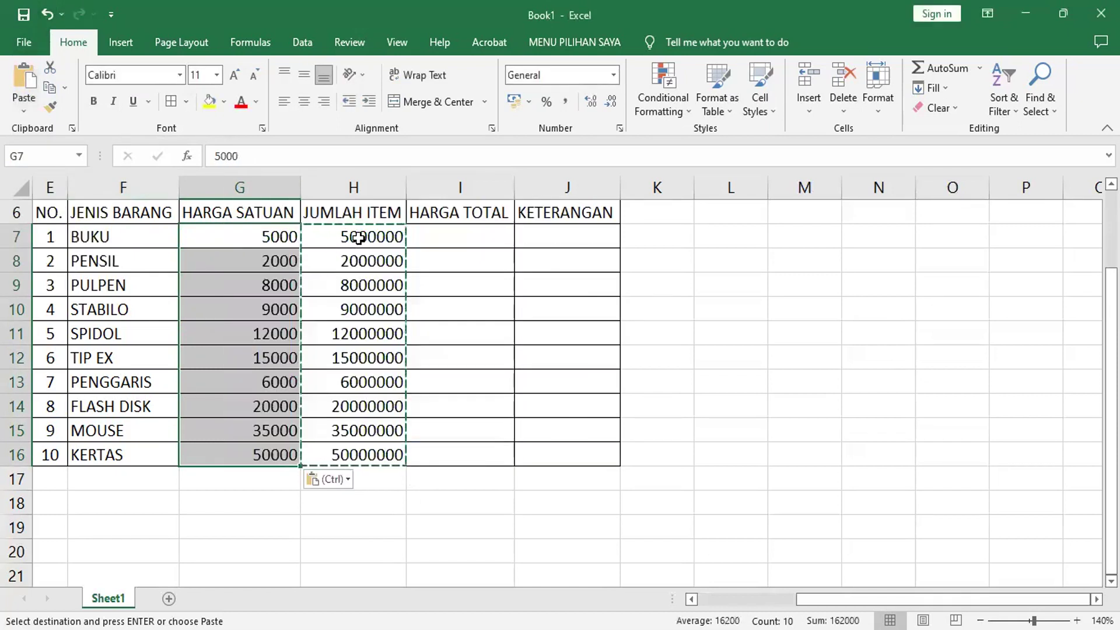
left_click(358, 237)
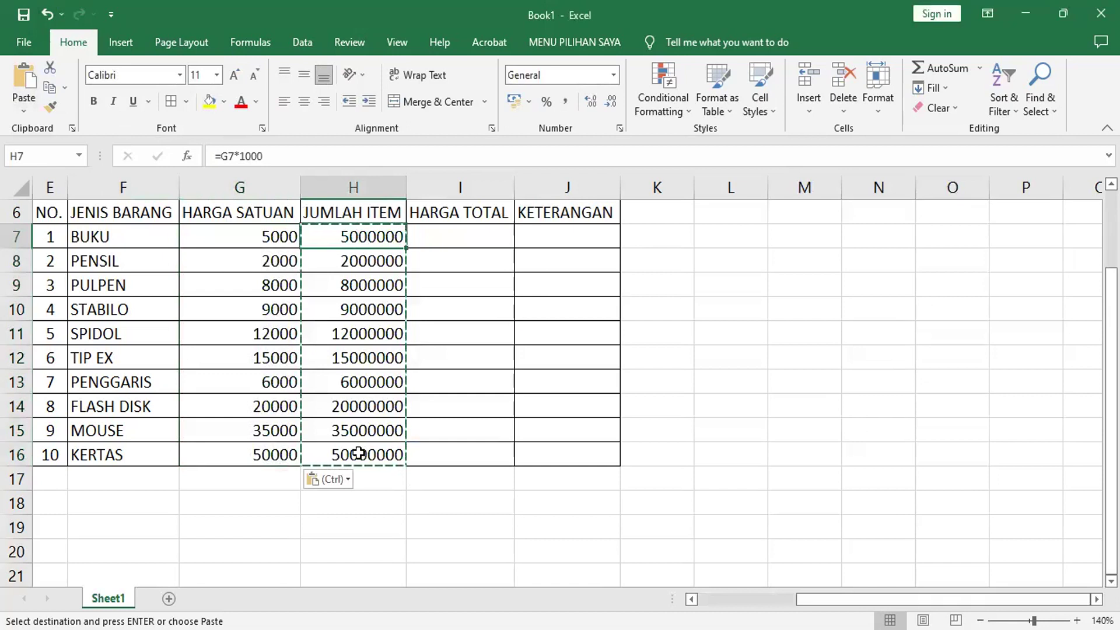
Clear the old contents of H7:H16.
left_click_drag(358, 237, 359, 453)
key("Escape")
key("Delete")
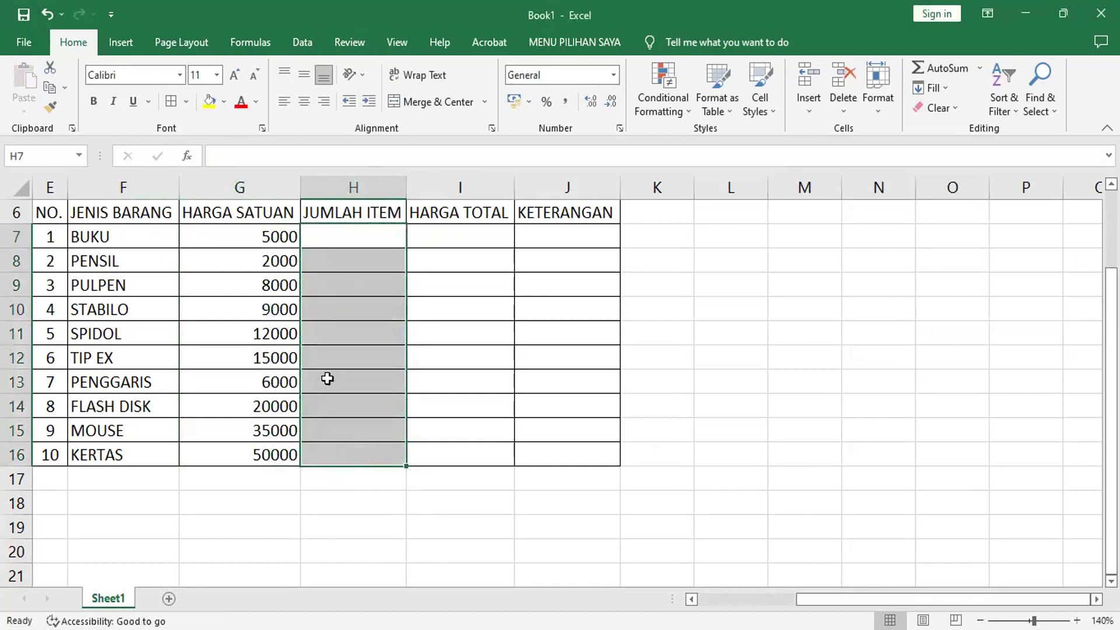
left_click(358, 238)
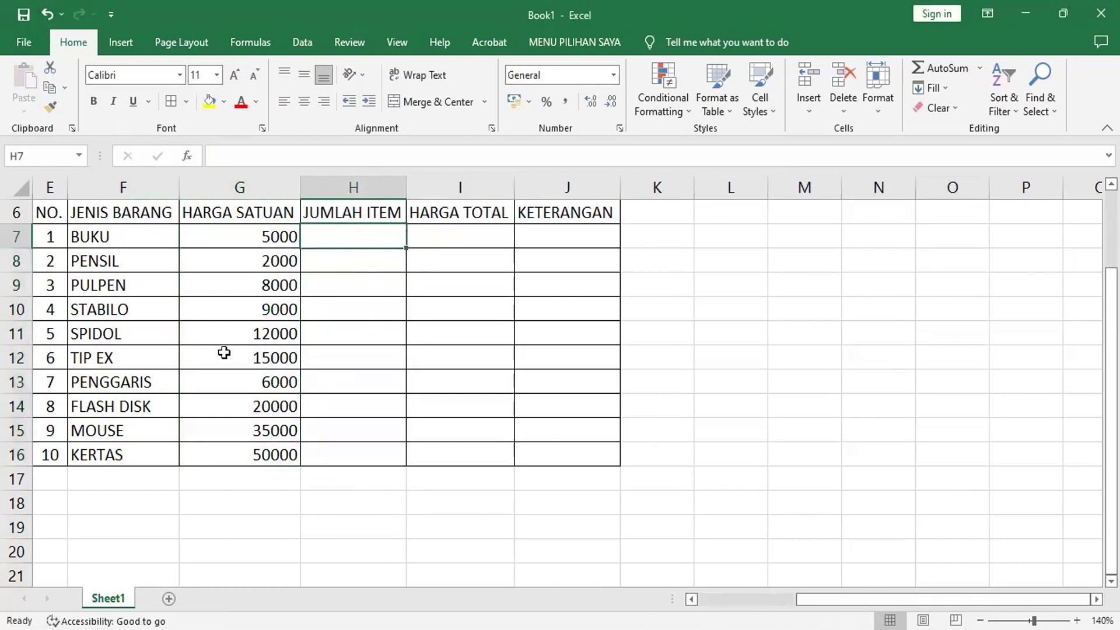
Enter quantities 6, 7, 5, 9 and 10 in H7:H11.
type("6")
key("Return")
type("7")
key("Return")
type("5")
key("Return")
type("9")
key("Return")
type("10")
key("Return")
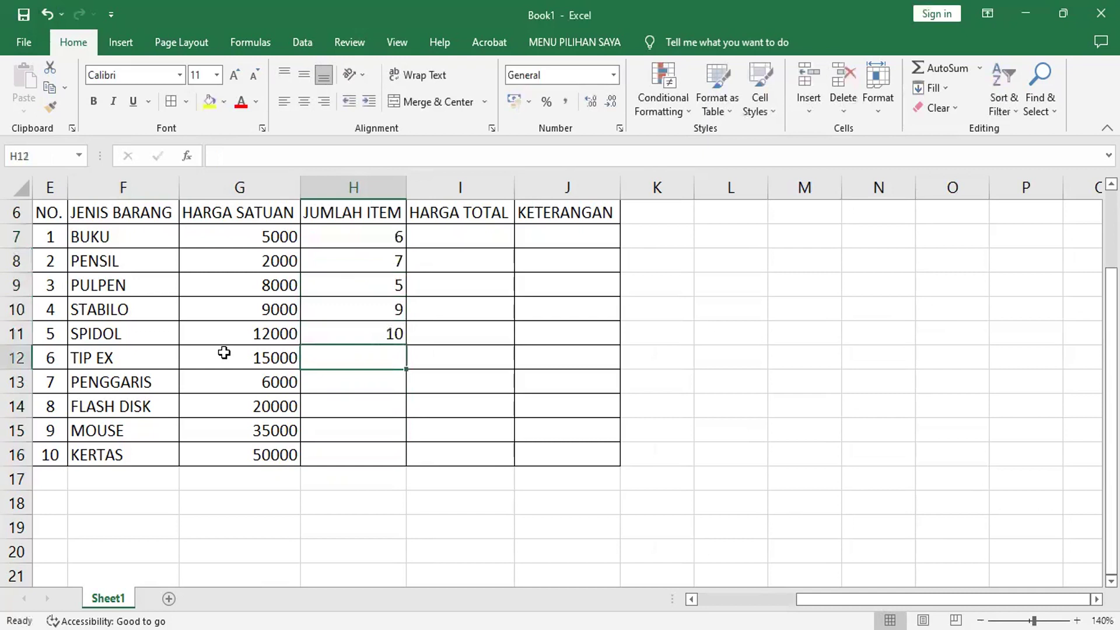
Enter quantities 5, 6, 12, 13 and 10 in H12:H16.
type("5")
key("Return")
type("6")
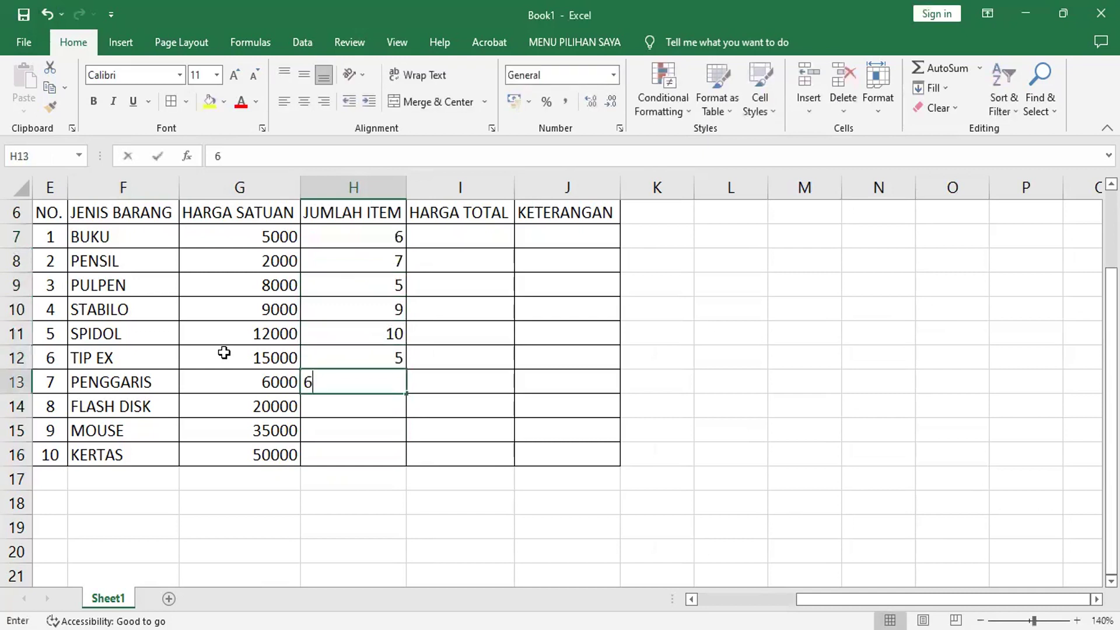
key("Return")
type("12")
key("Return")
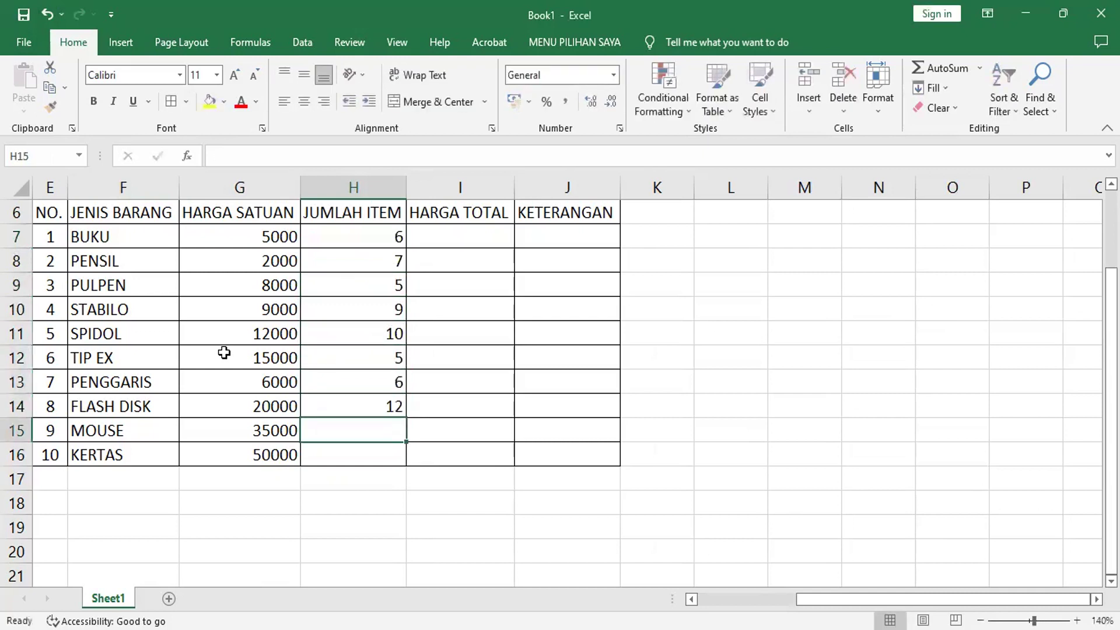
type("13")
key("Return")
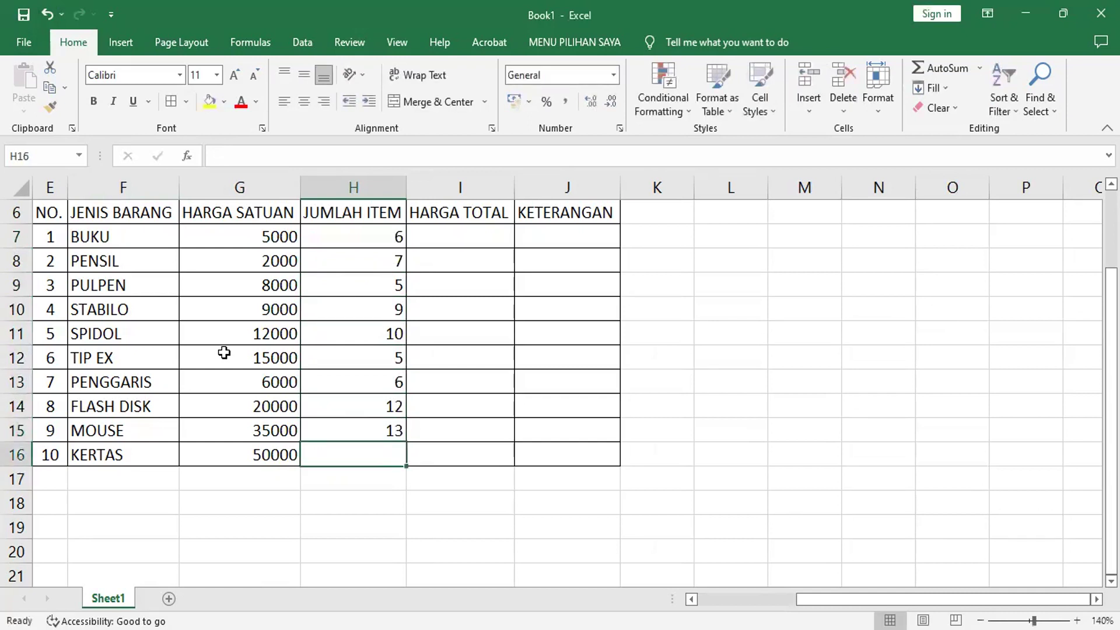
type("10")
key("Return")
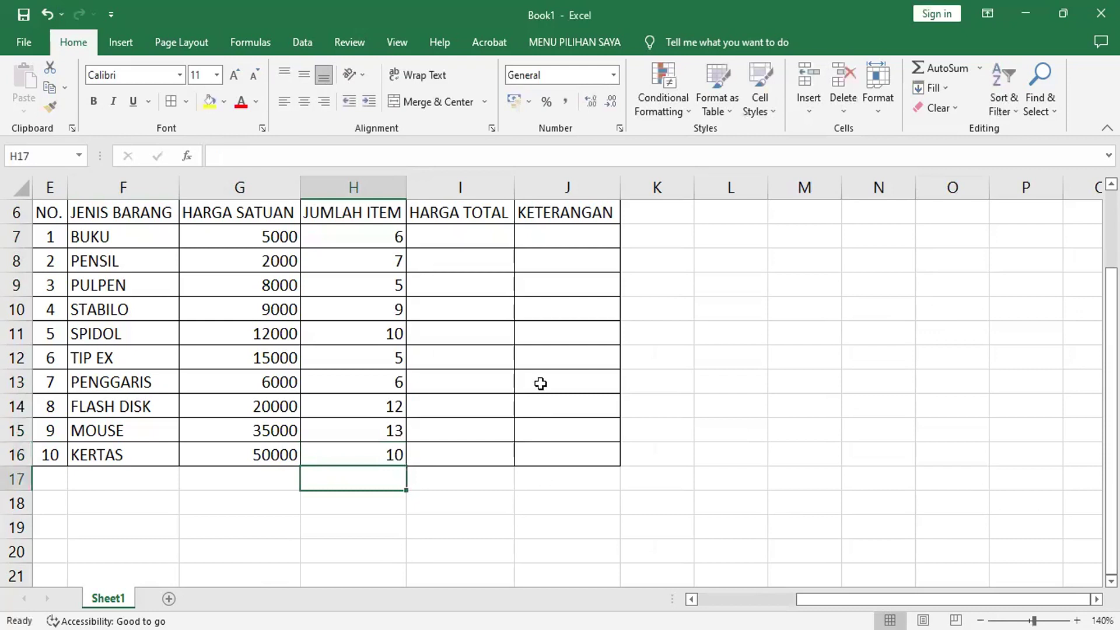
left_click(442, 238)
Enter =G7*H7 in I7 and fill it down through row 16.
type("=")
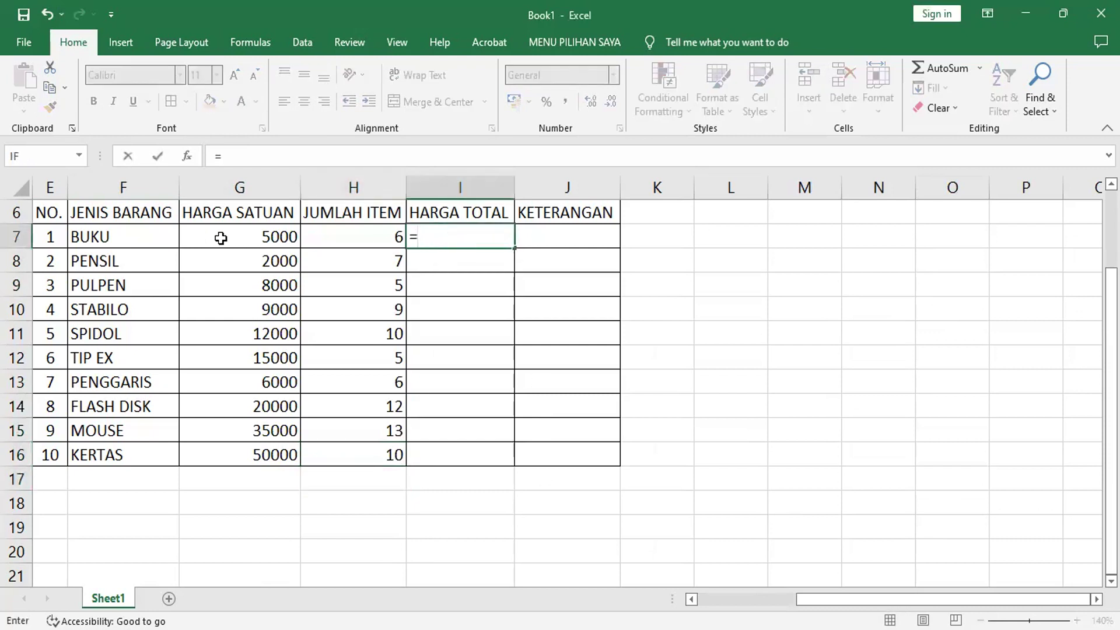
left_click(221, 238)
type("*")
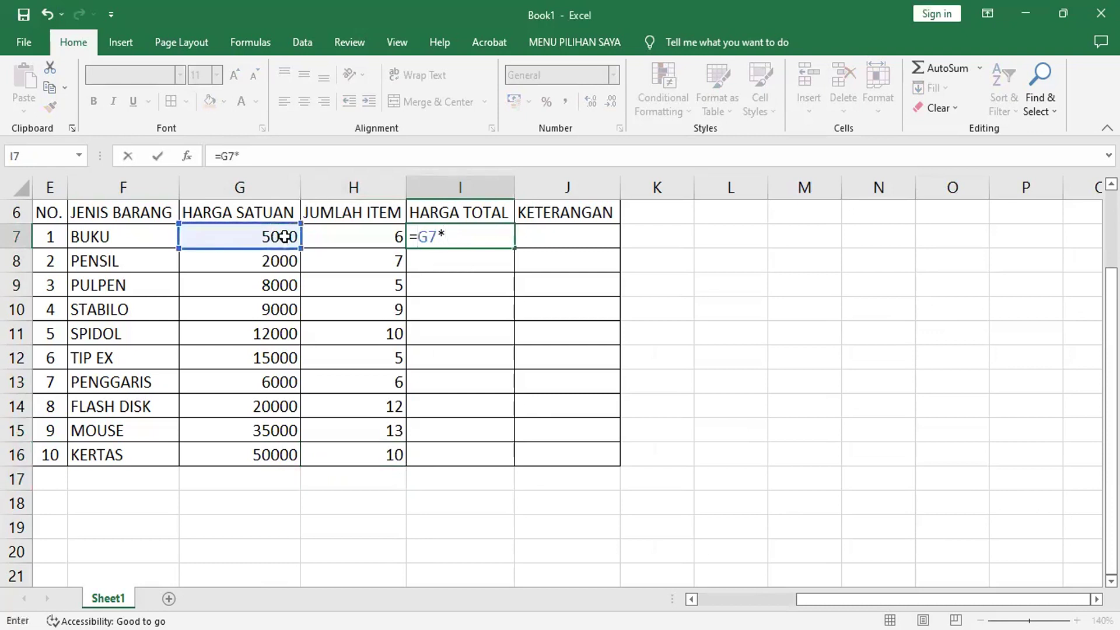
left_click(325, 235)
key("Return")
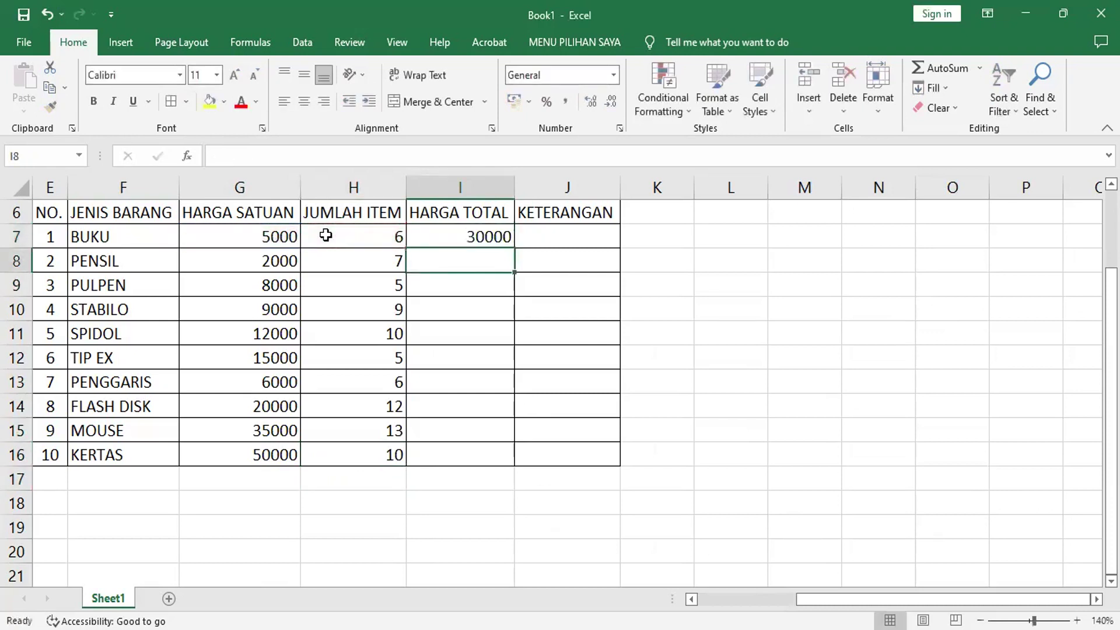
left_click(490, 237)
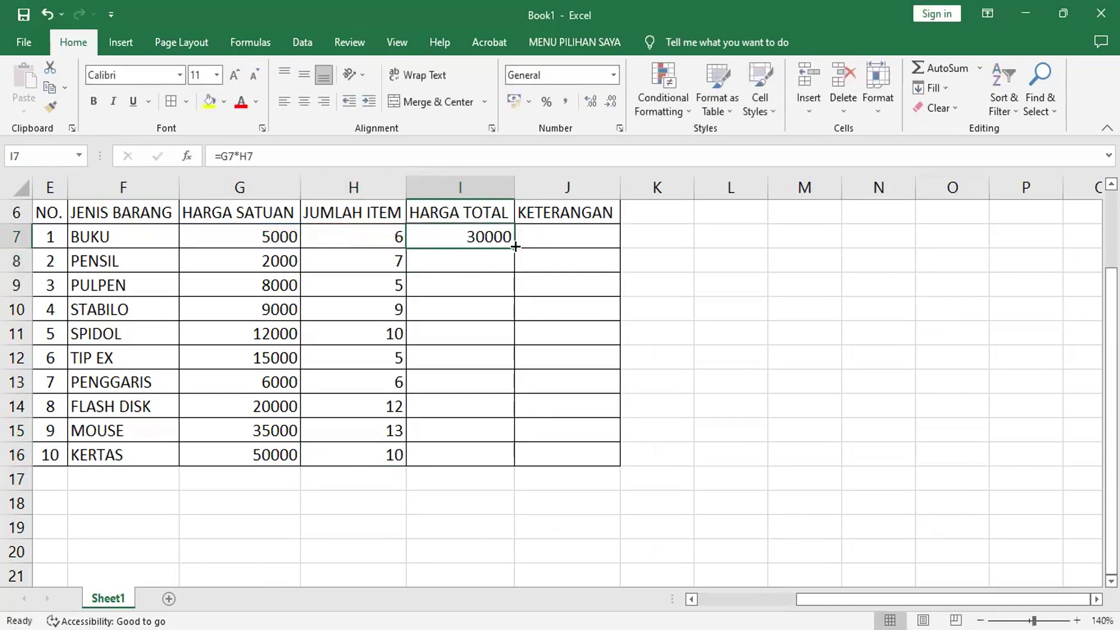
double_click(514, 247)
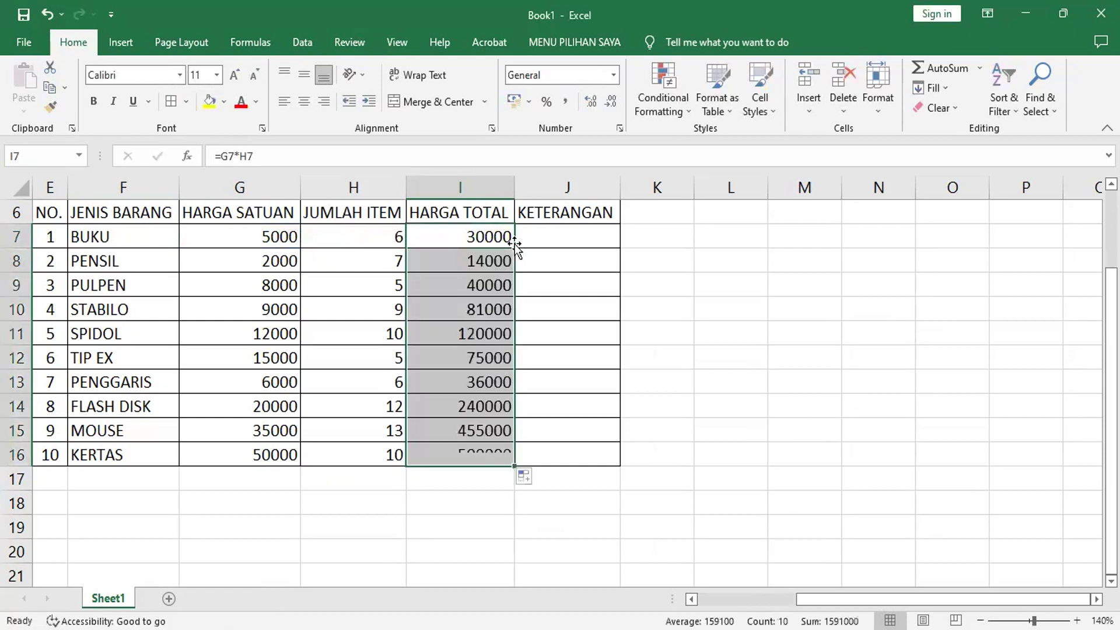
Apply Comma Style to G7:I16 and type IMPORT into J7.
left_click(269, 238)
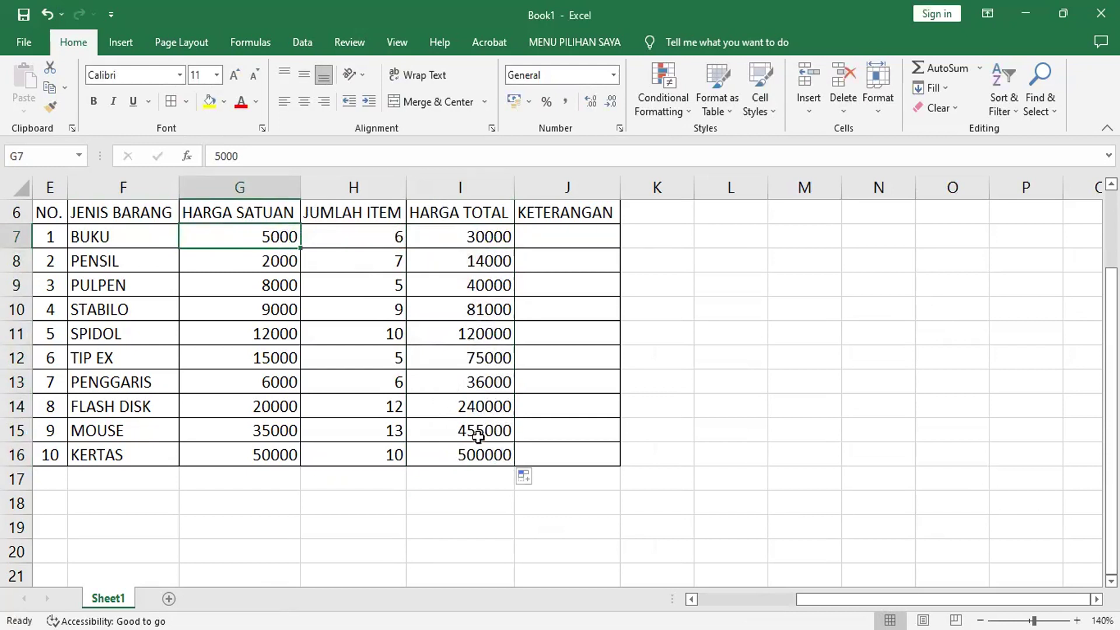
left_click(499, 457, "shift")
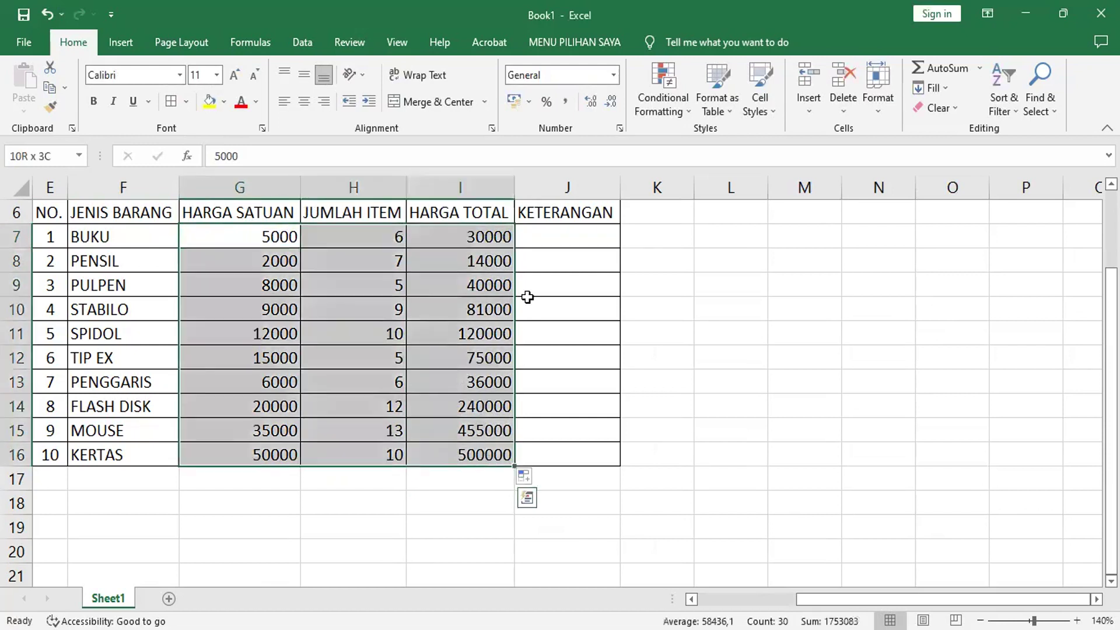
left_click(567, 102)
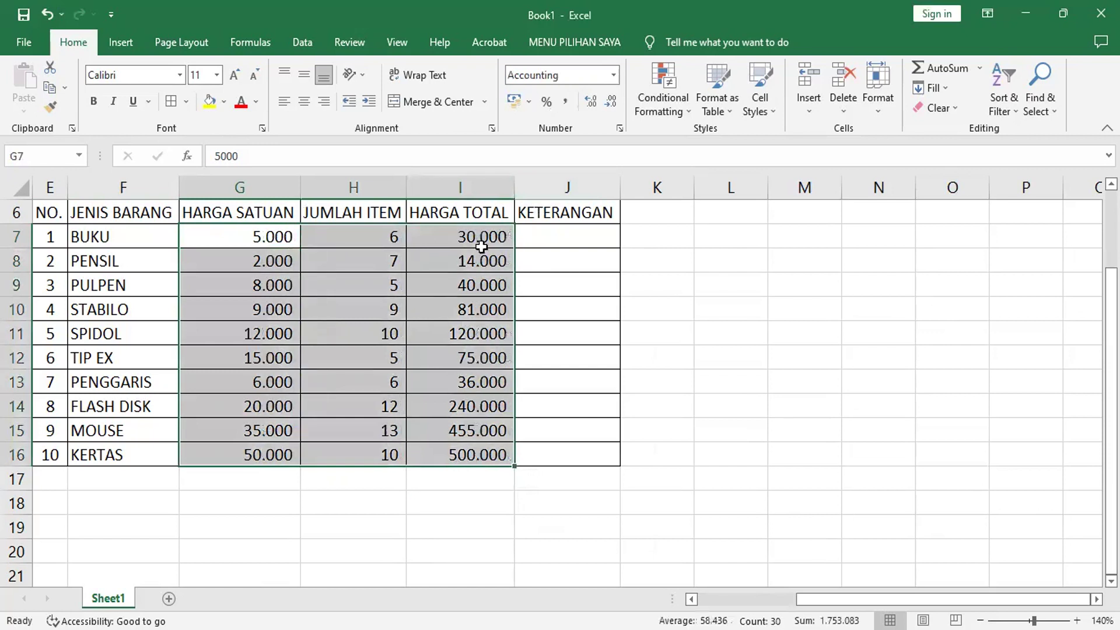
left_click(562, 232)
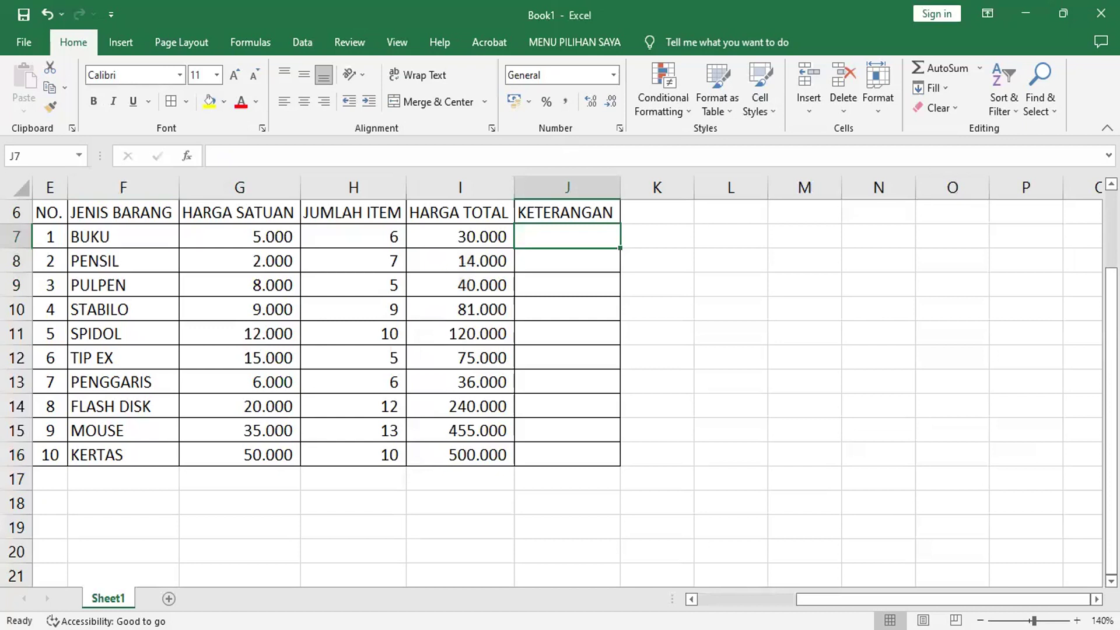
type("IMPORT")
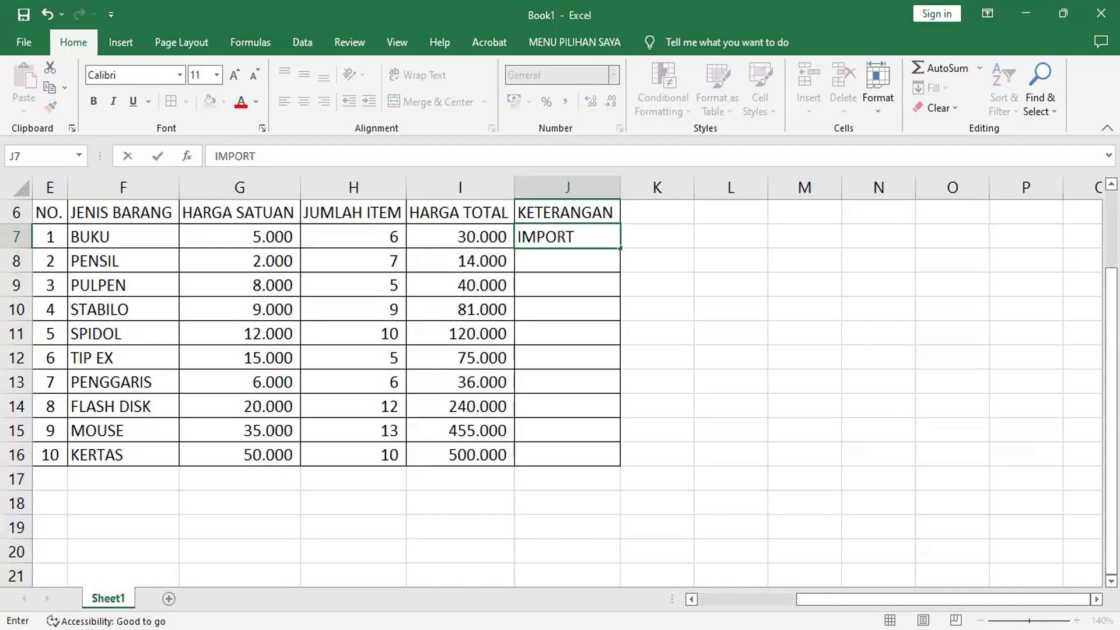
Fill J7:J11 with IMPORT, LOKAL, IMPORT, LOKAL, LOKAL.
key("Return")
type("LOKAL")
key("BackSpace")
type("KAL")
key("Return")
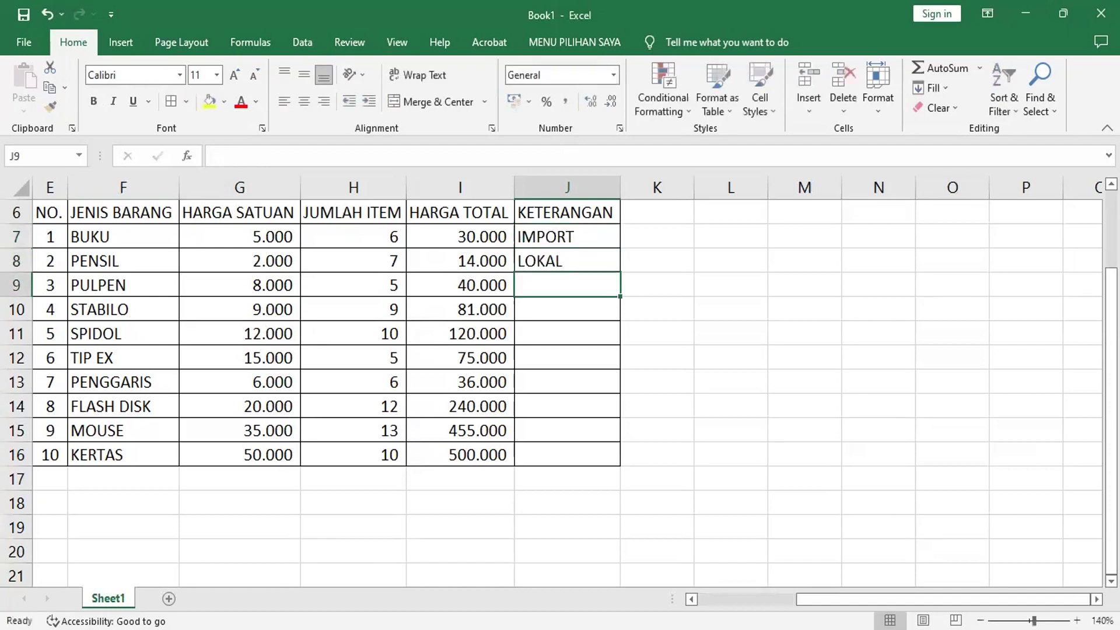
type("I")
key("Return")
type("L")
key("Return")
type("L")
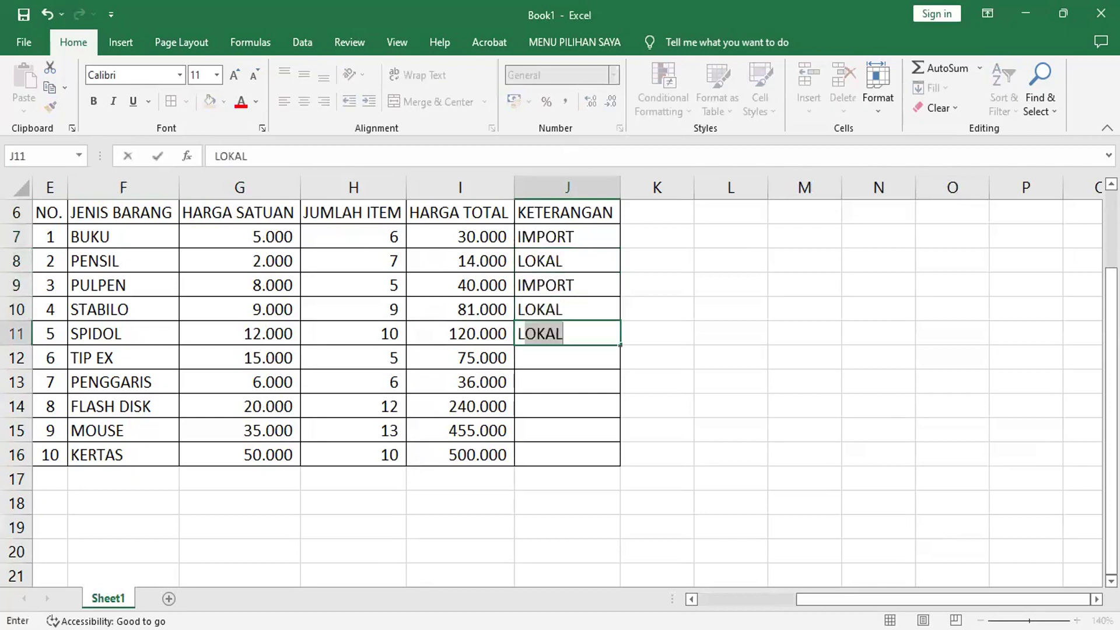
key("Return")
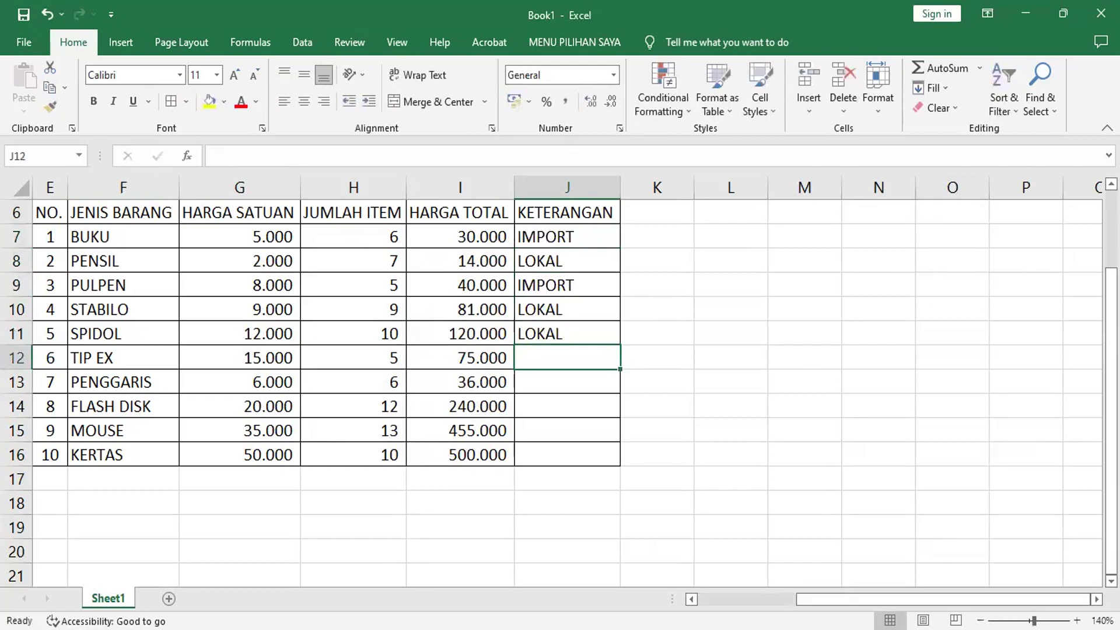
Fill J12:J16 with IMPORT, IMPORT, LOKAL, IMPORT, IMPORT.
type("I")
key("Return")
type("I")
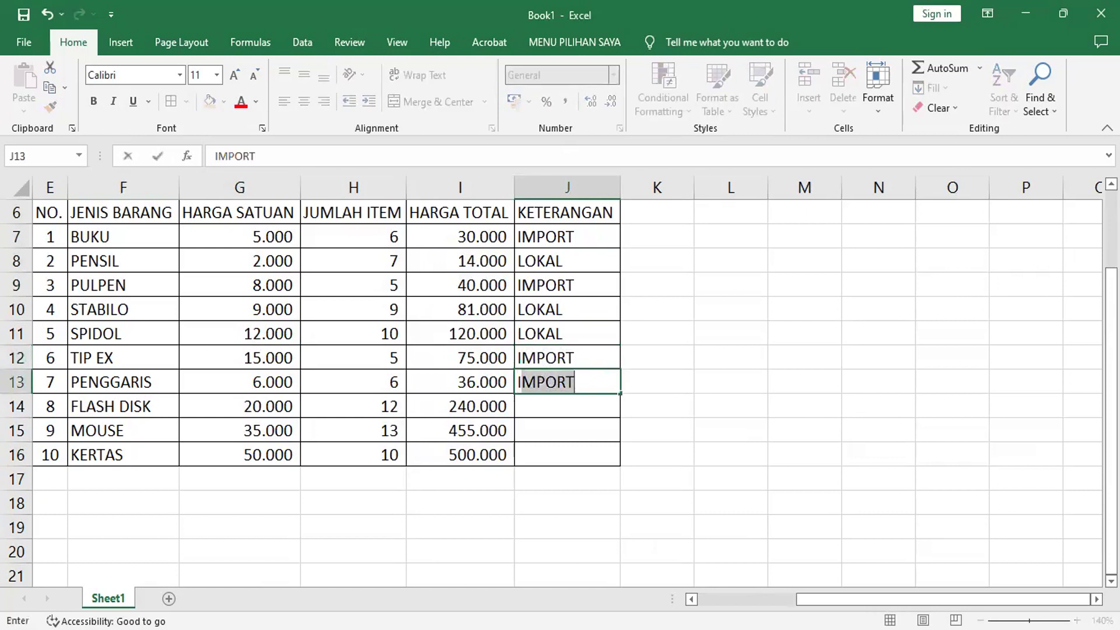
key("Return")
type("L")
key("Return")
type("IMPORT")
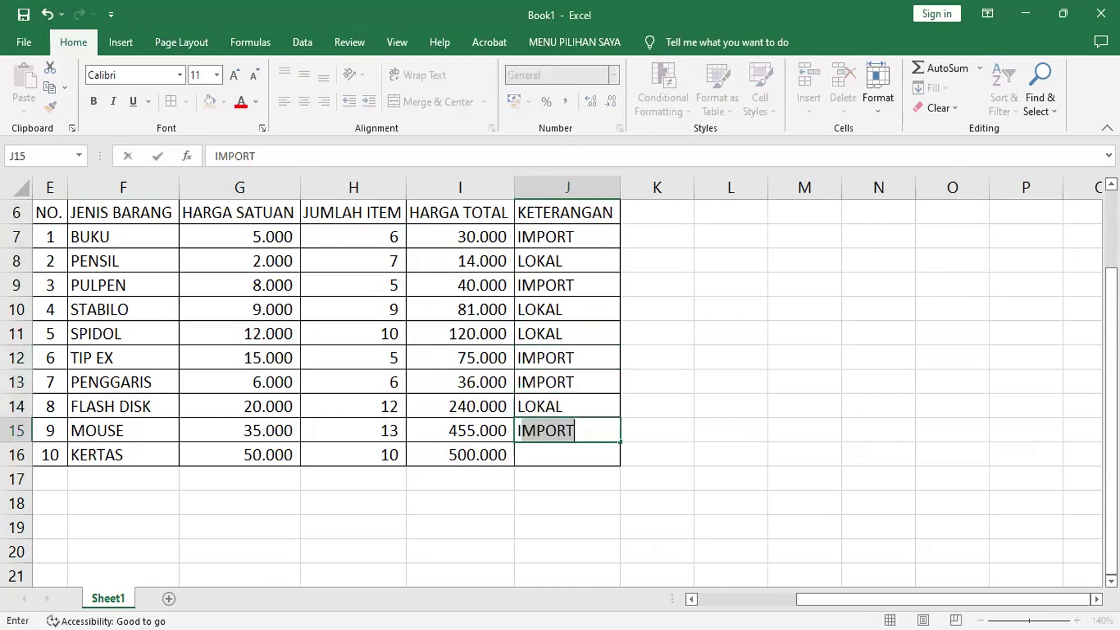
key("Return")
type("IMPORT")
key("Return")
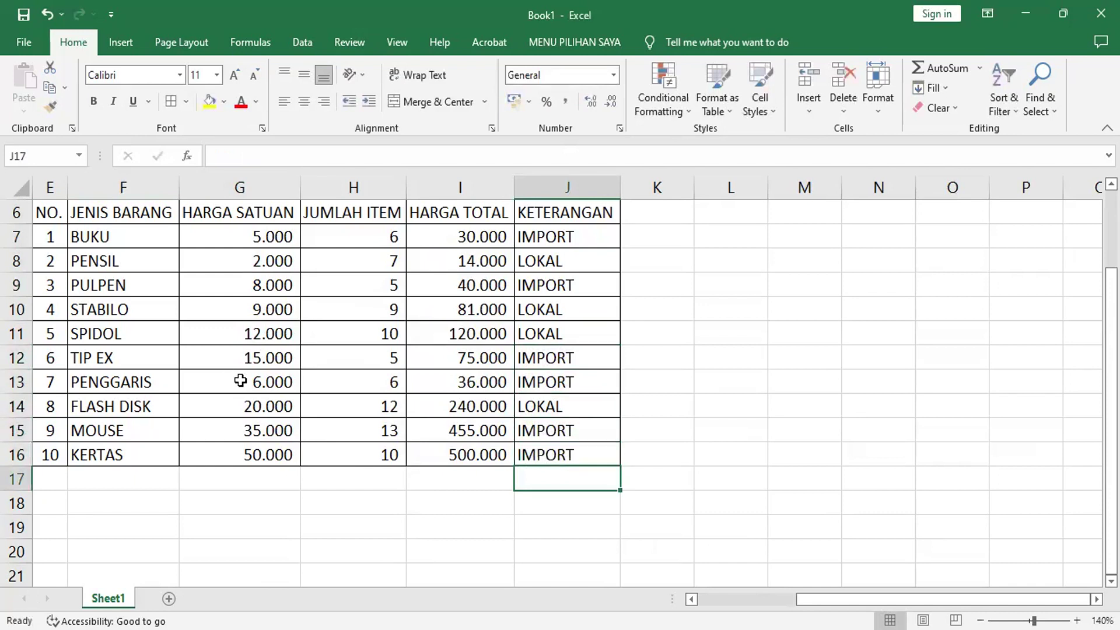
left_click(13, 213)
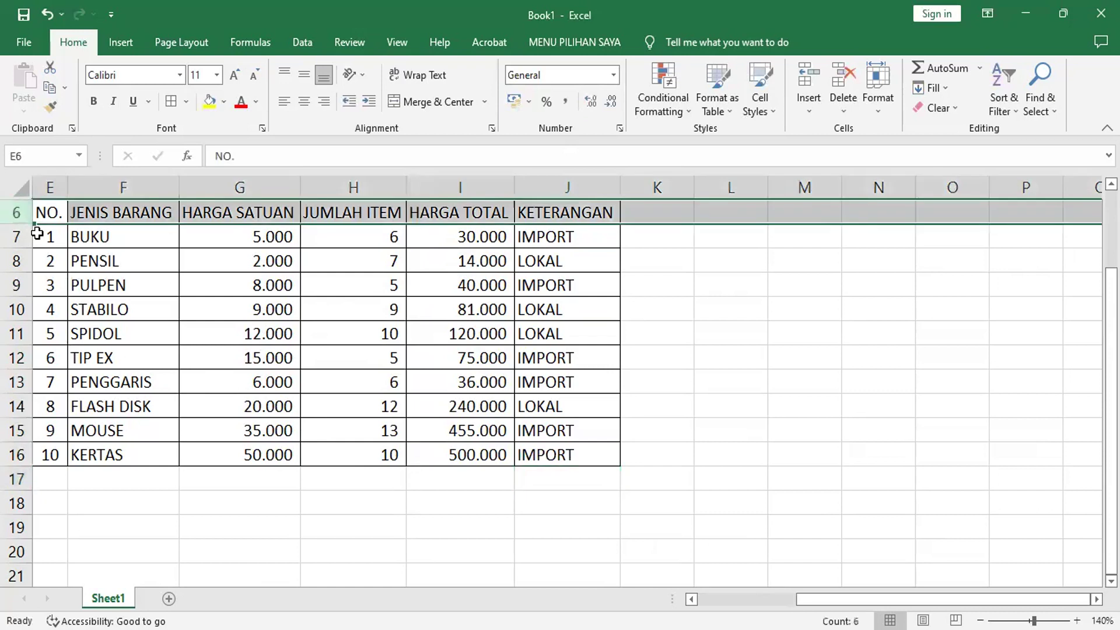
Insert a row above the header and enter 'LAPORAN PEMBELIAN BARANG' in merged E6:J6.
right_click(13, 213)
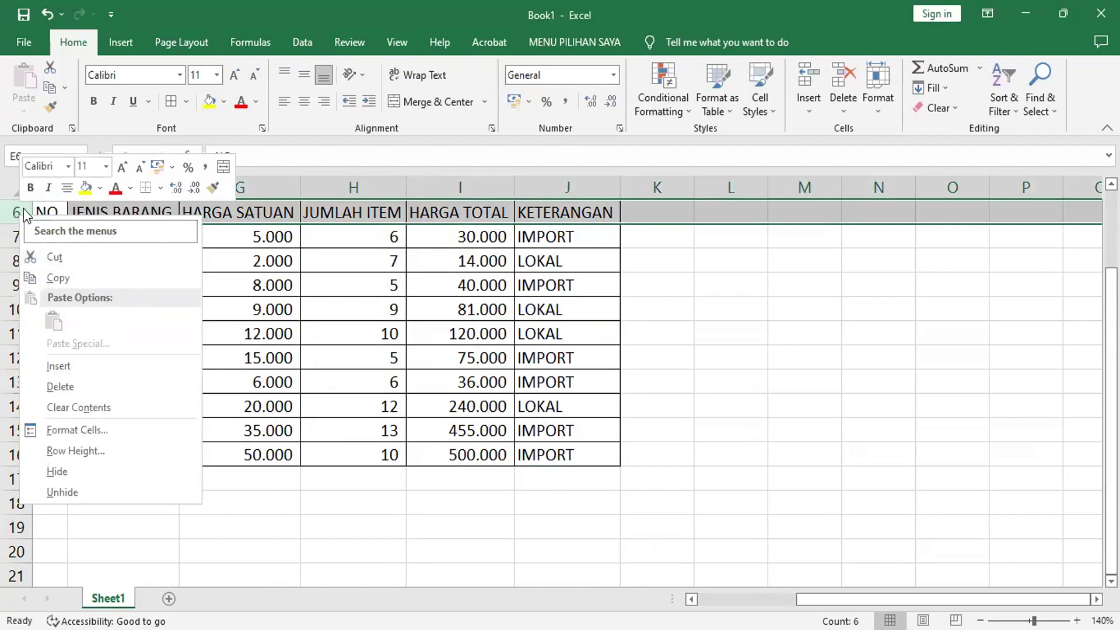
left_click(58, 365)
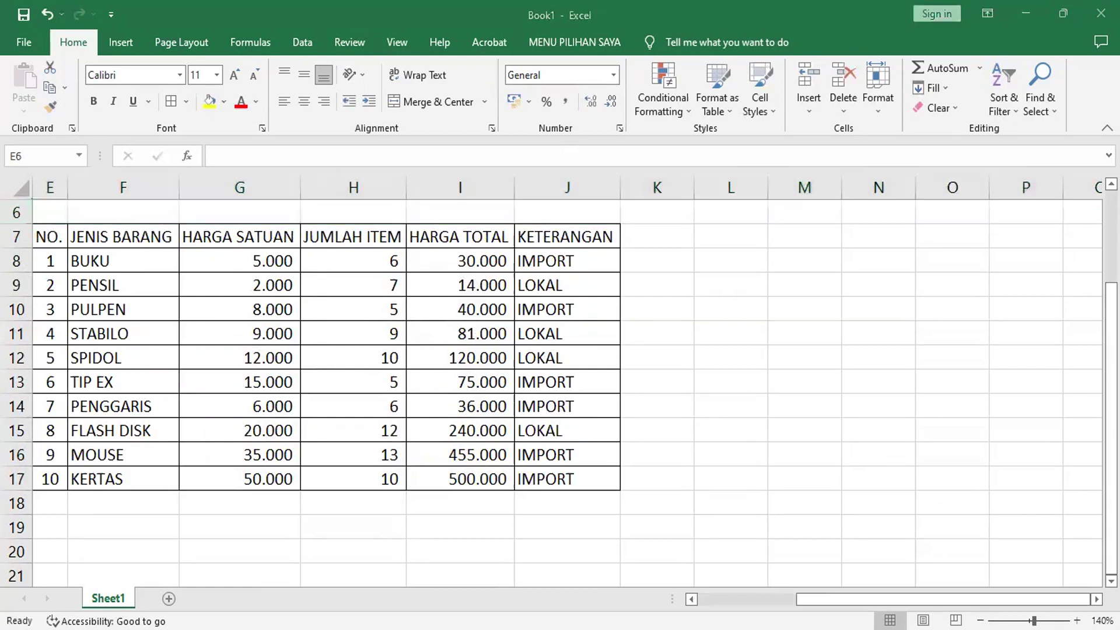
left_click(36, 212)
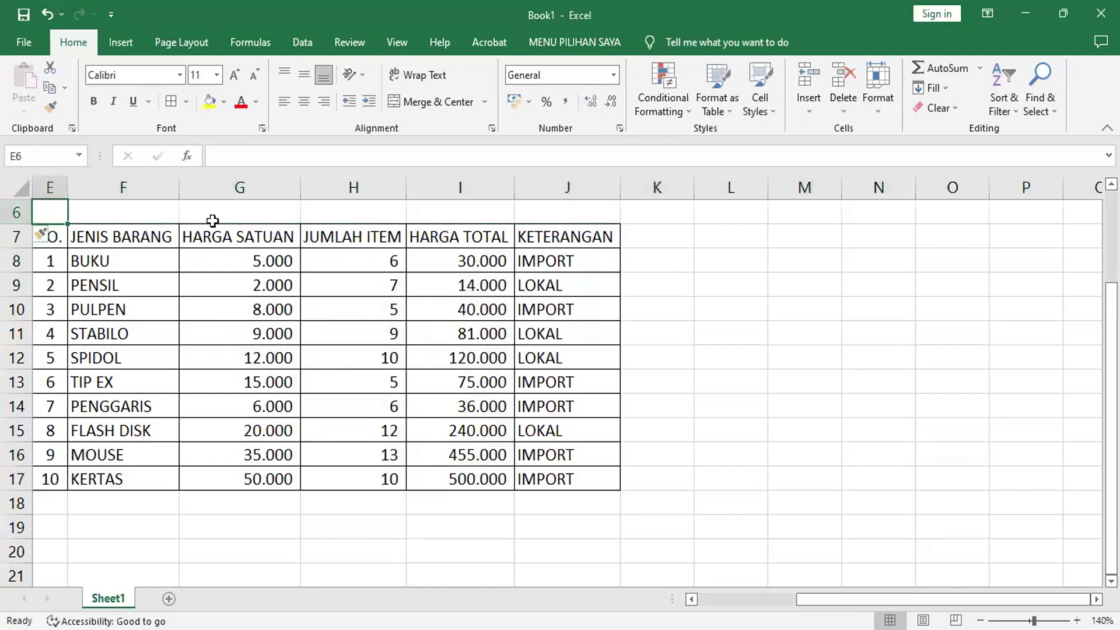
left_click(578, 217, "shift")
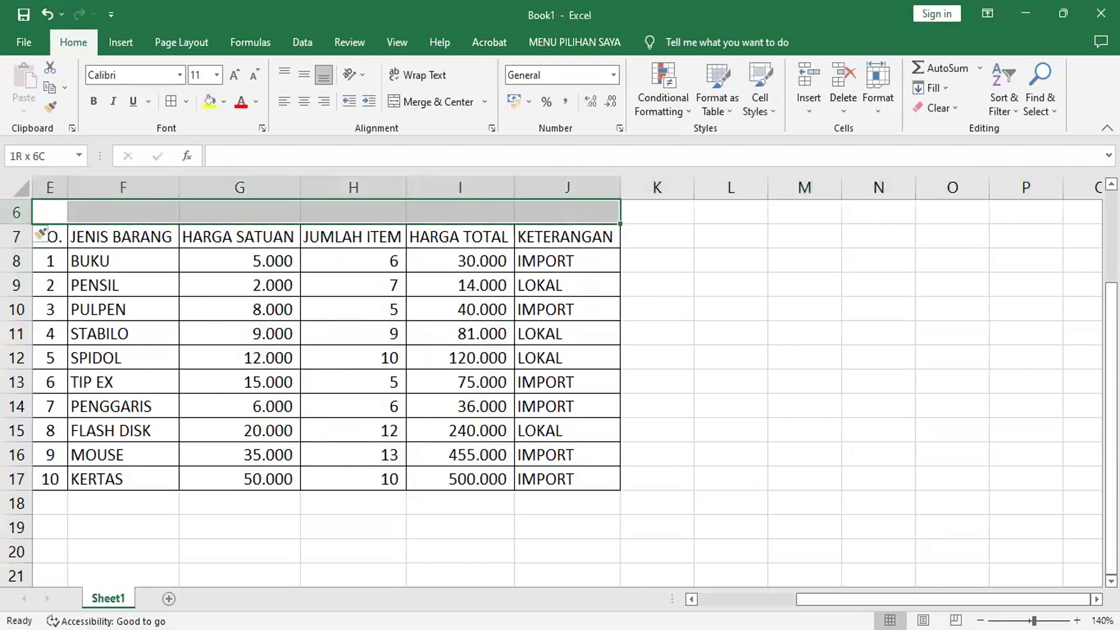
left_click(461, 98)
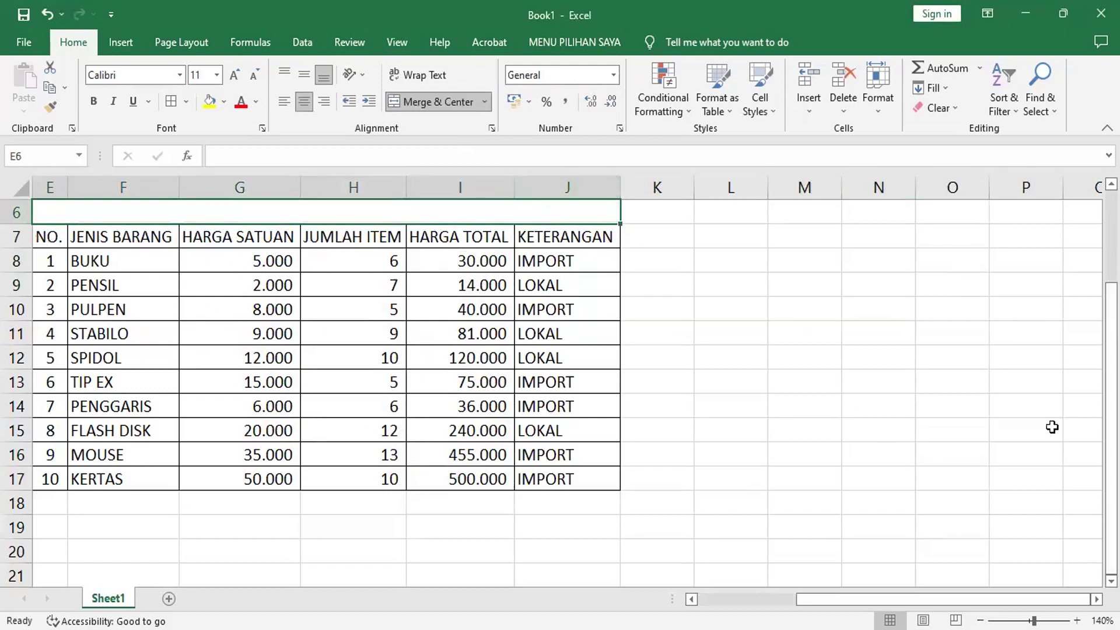
type("L")
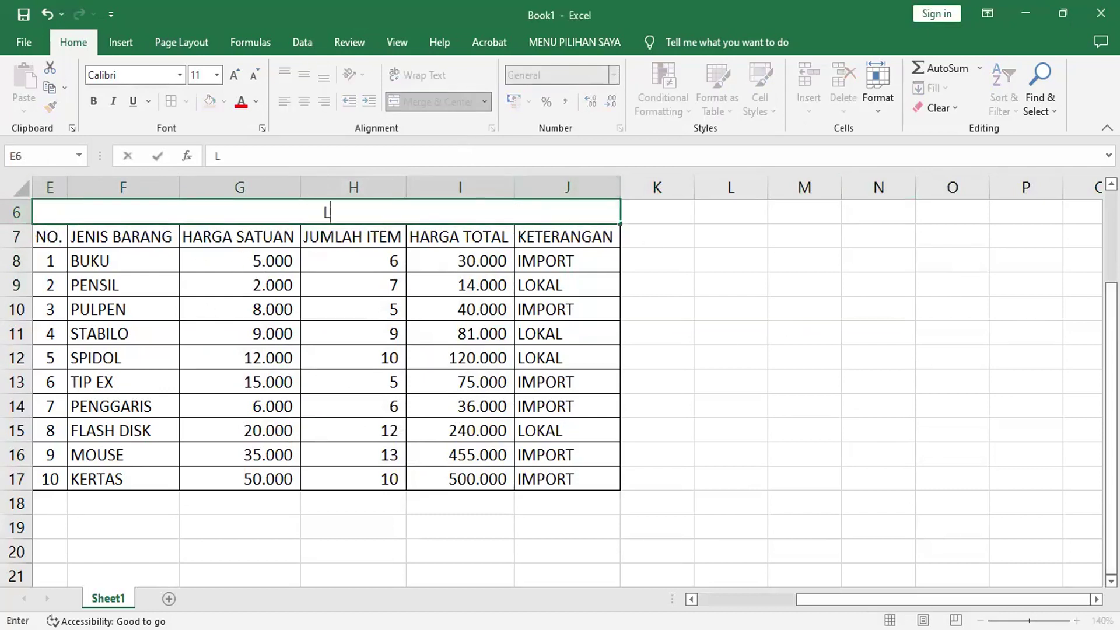
type("APORAN PEMBELIAN BARA")
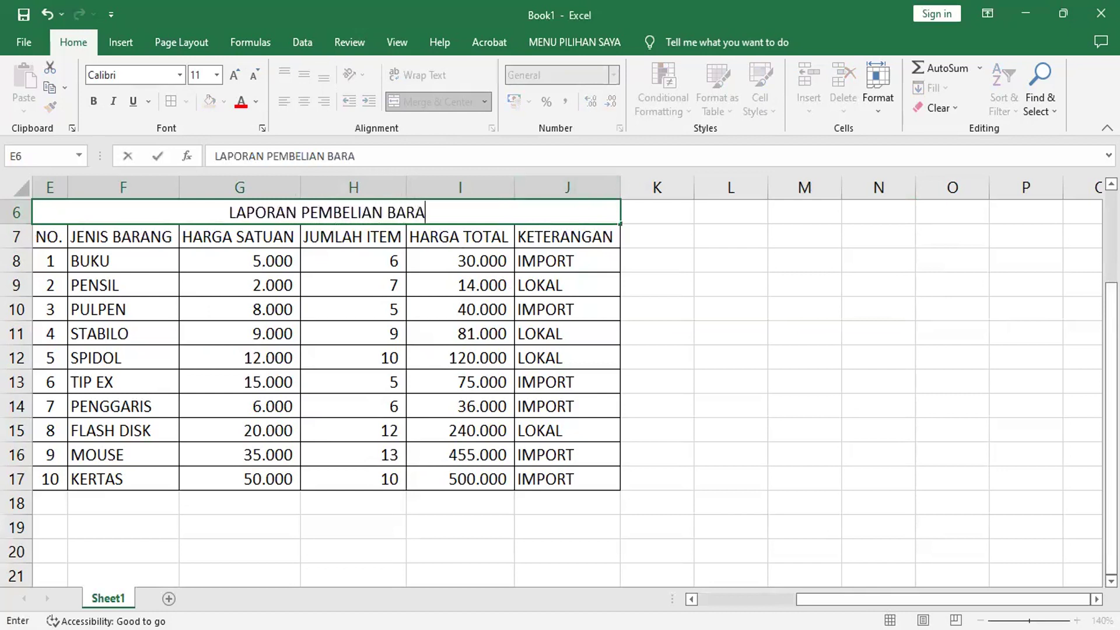
type("NG")
key("Return")
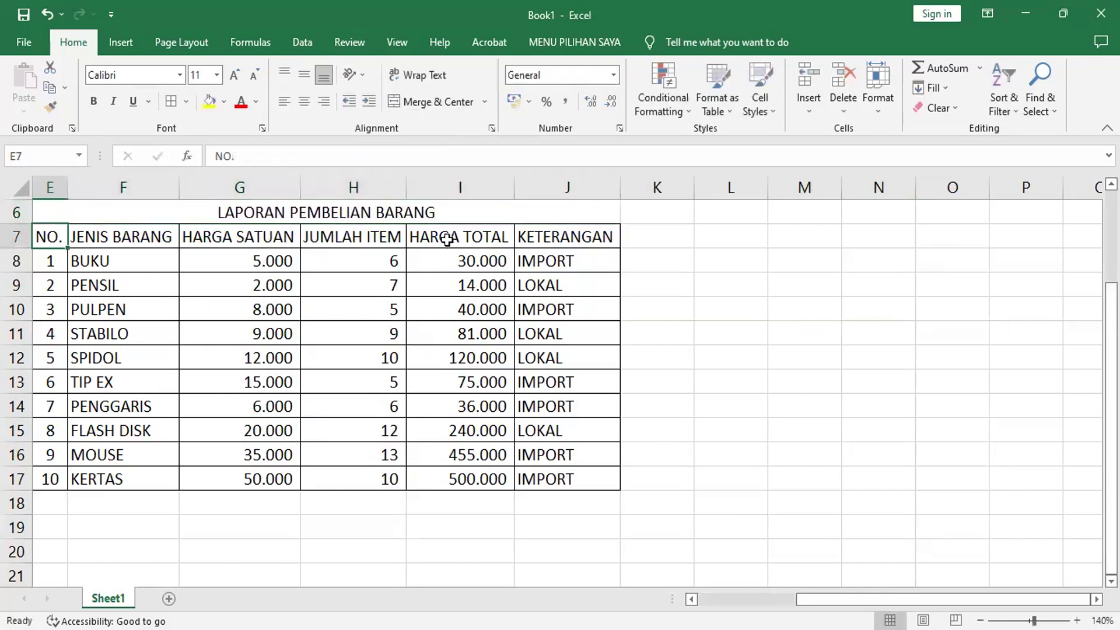
Make the title bold with font size 12.
left_click(429, 212)
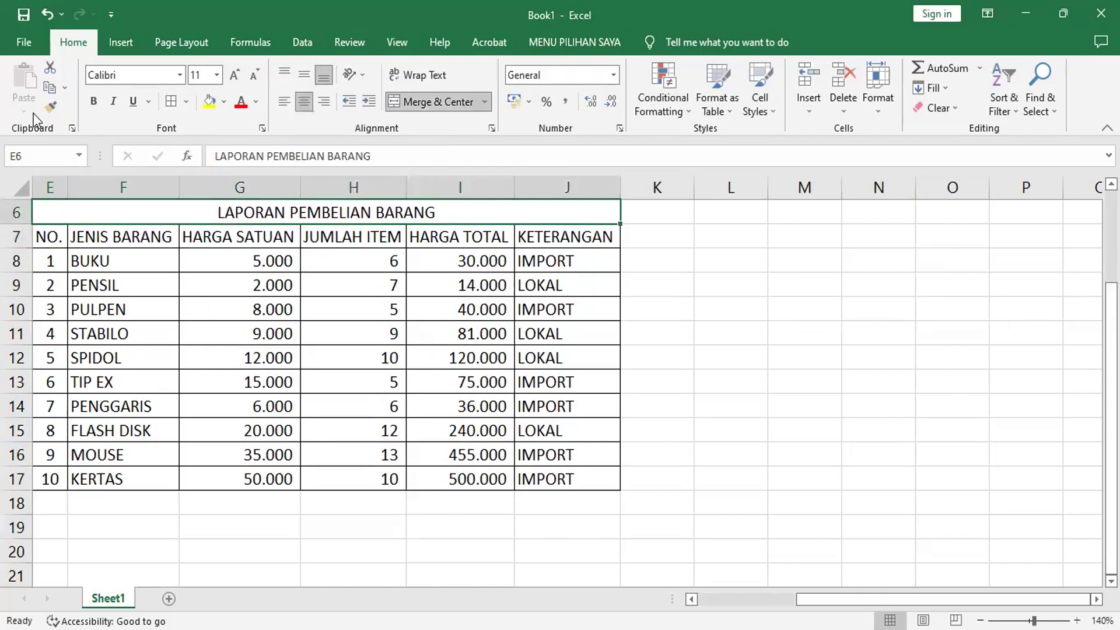
left_click(94, 101)
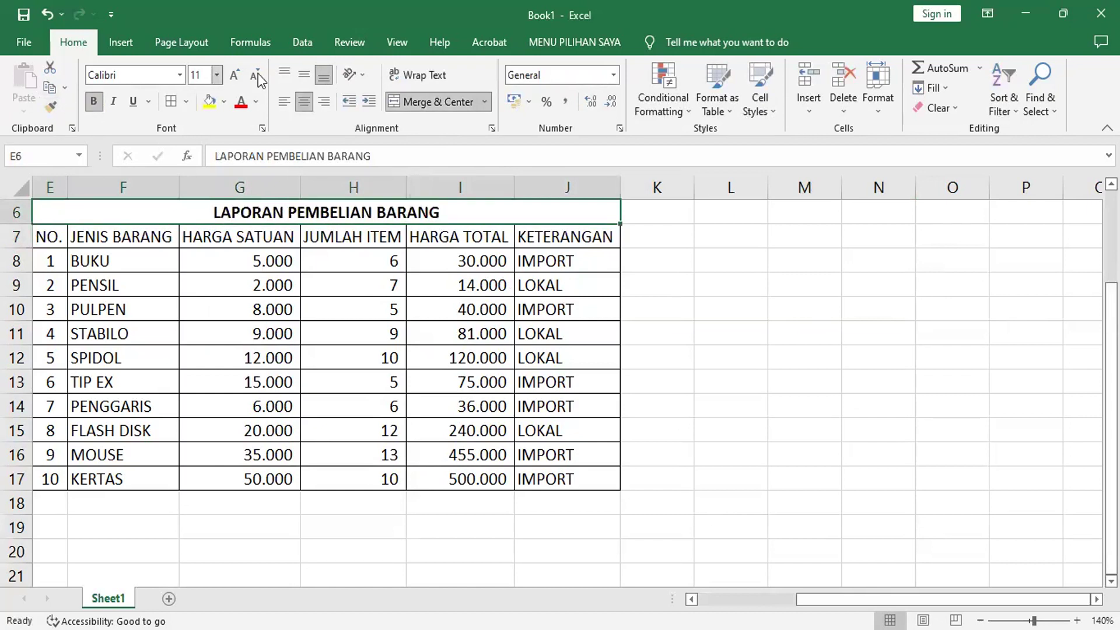
left_click(234, 75)
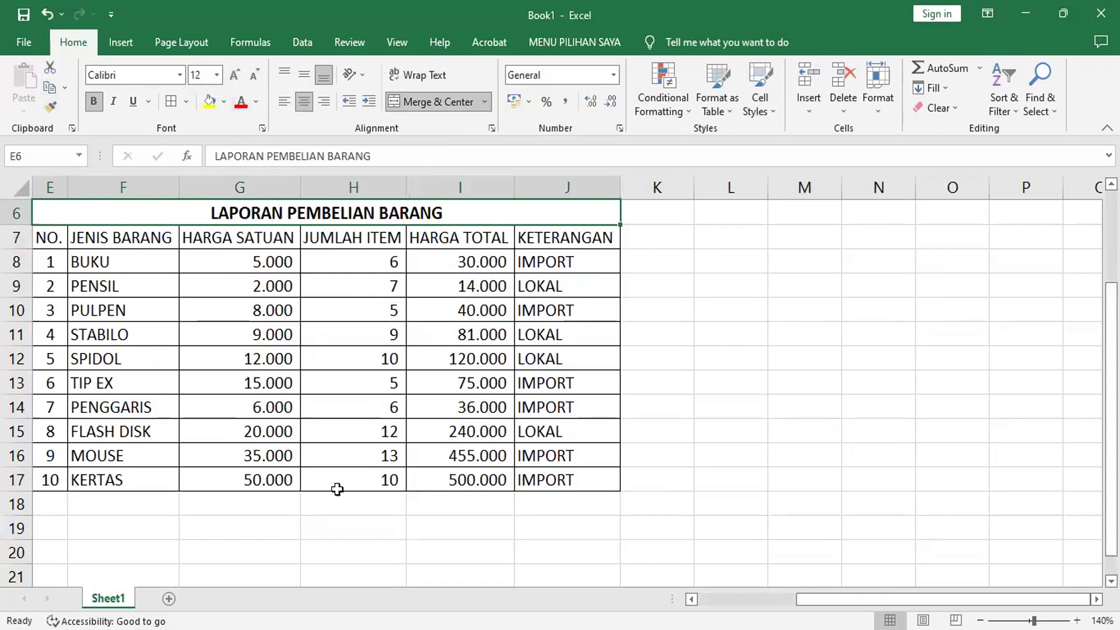
left_click(468, 507)
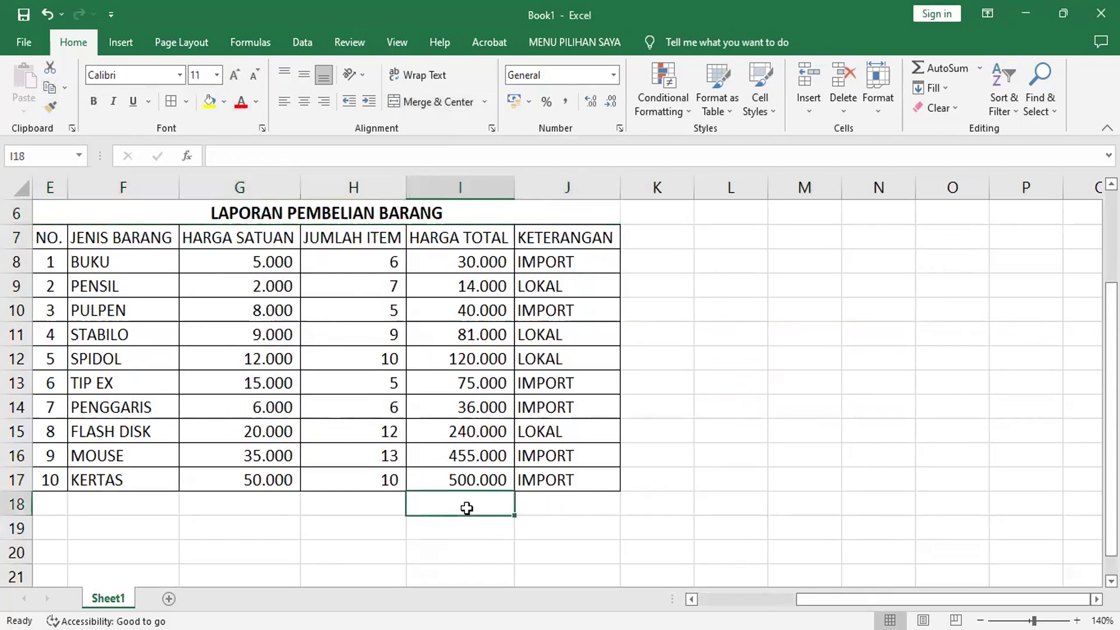
AutoSum I8:I17 into I18 and bold the 1.591.000 total.
left_click(933, 65)
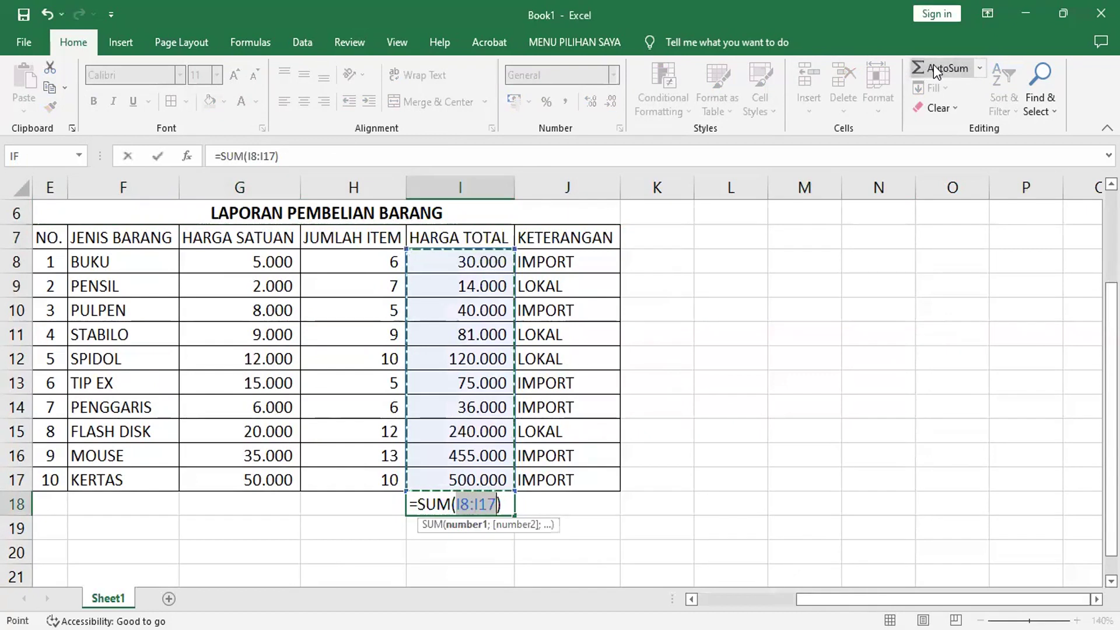
key("Return")
left_click(477, 506)
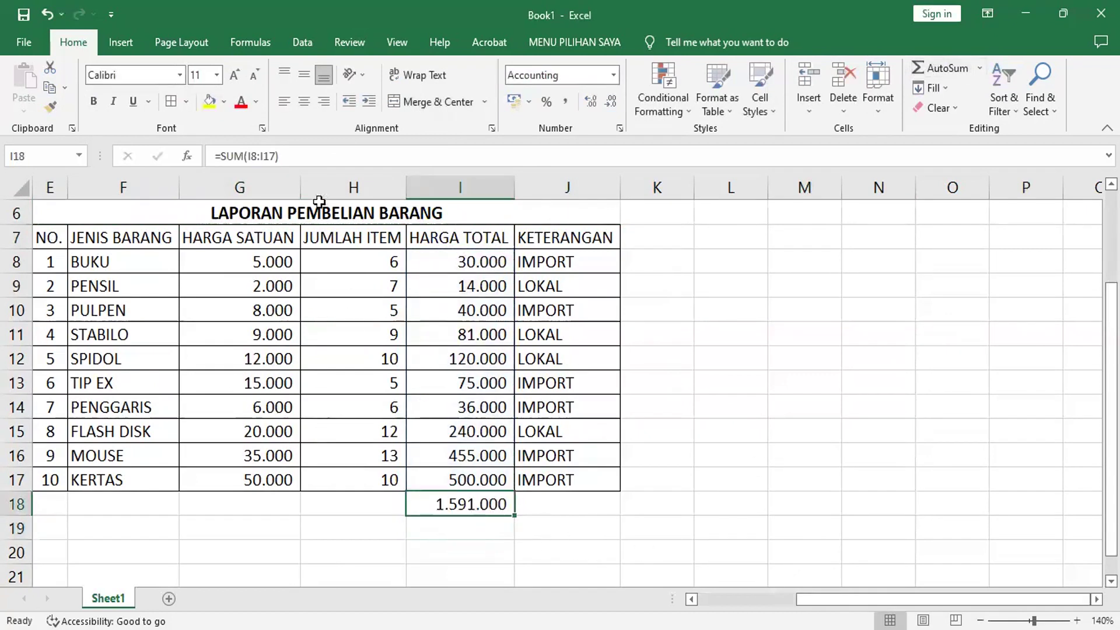
left_click(94, 101)
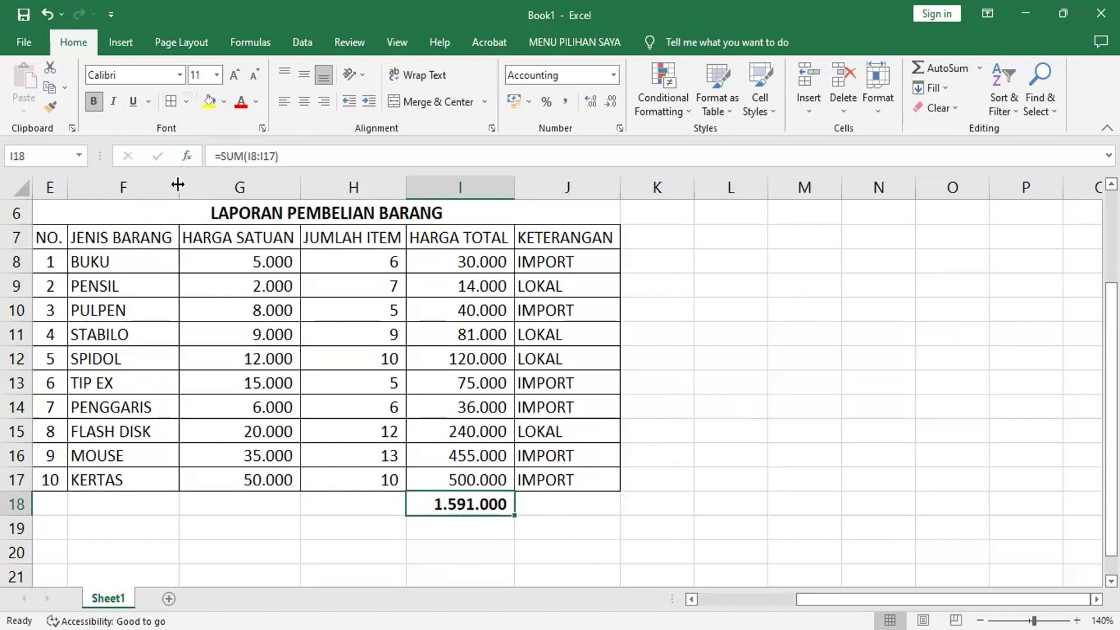
left_click(202, 202)
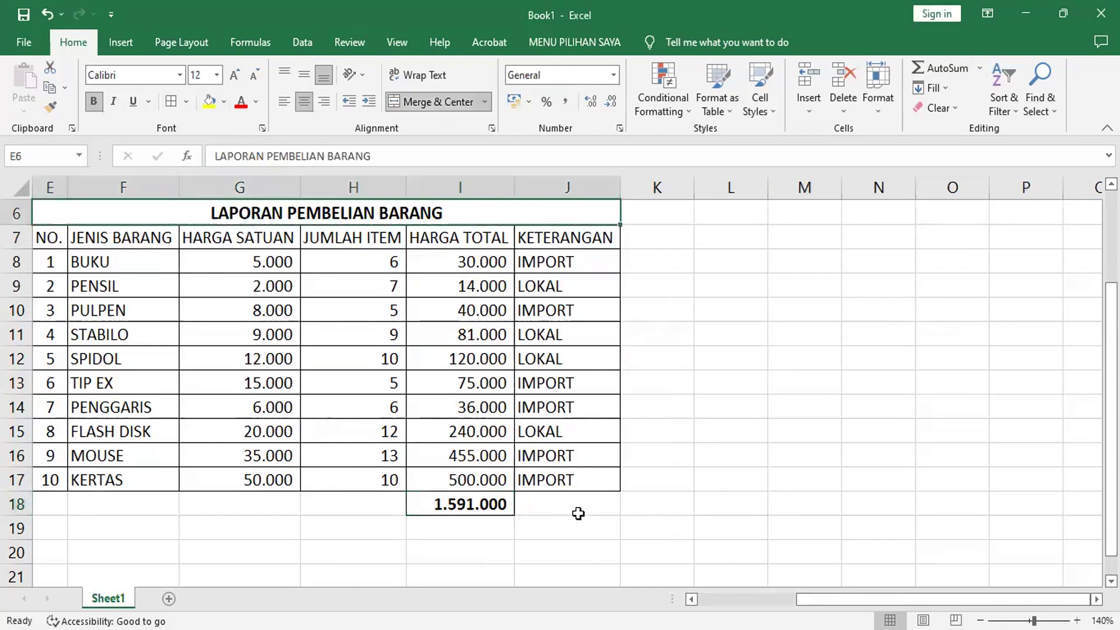
left_click(578, 513, "shift")
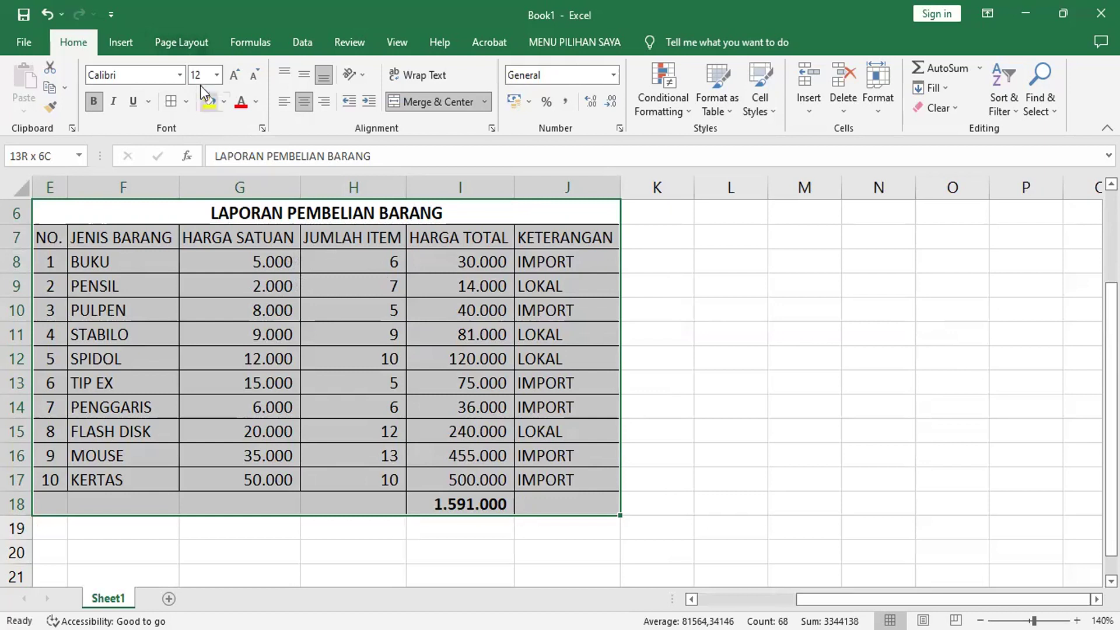
Switch the page to Landscape and set E6:J18 as the print area.
left_click(191, 44)
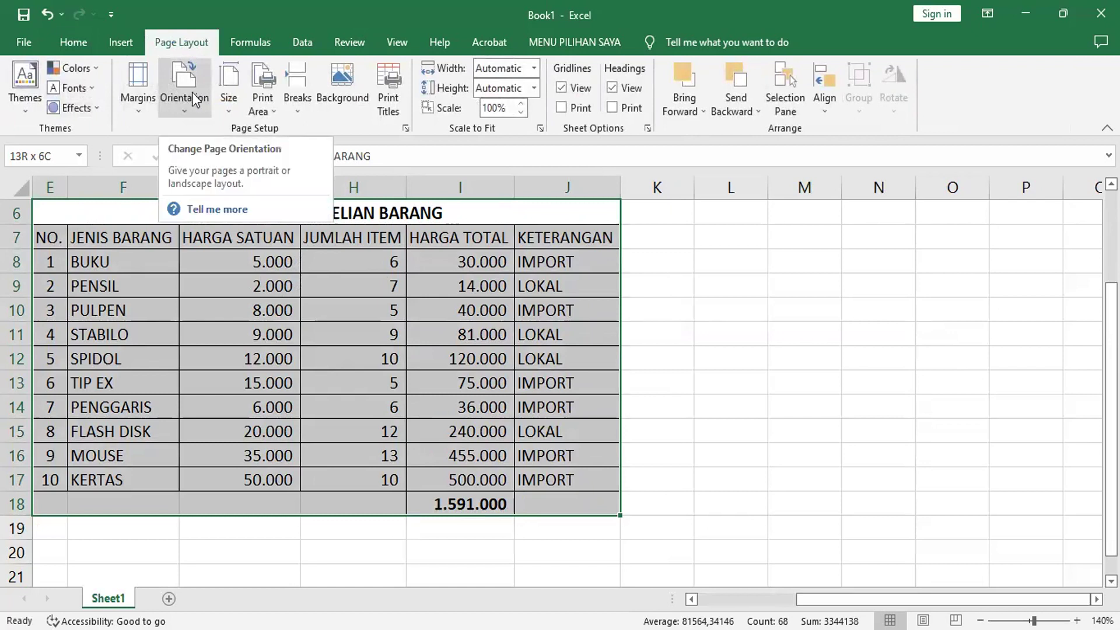
left_click(193, 99)
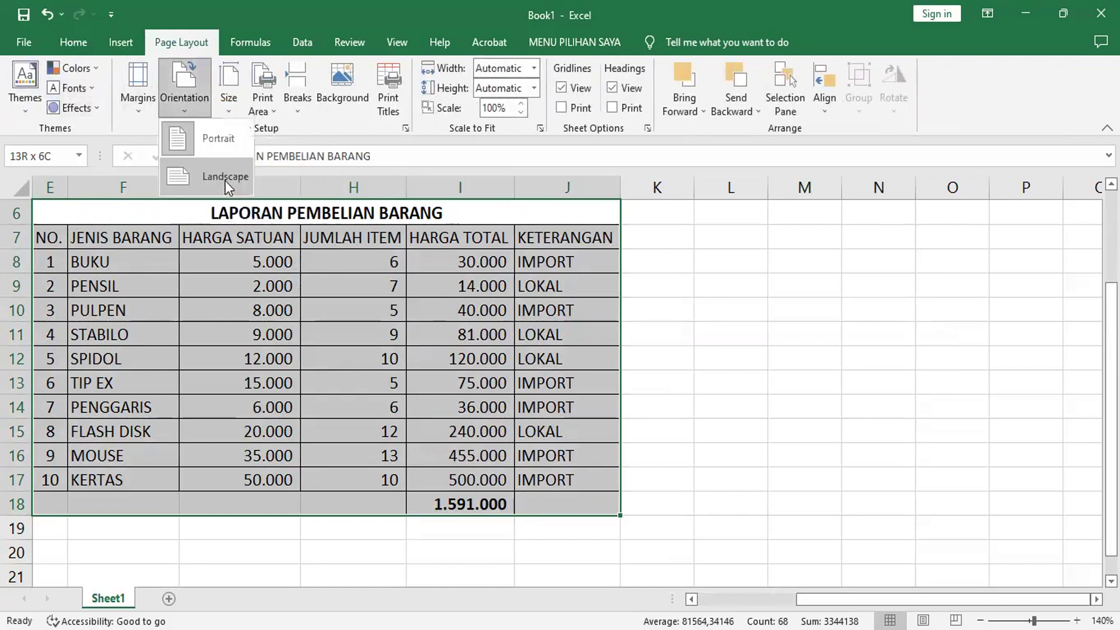
left_click(225, 179)
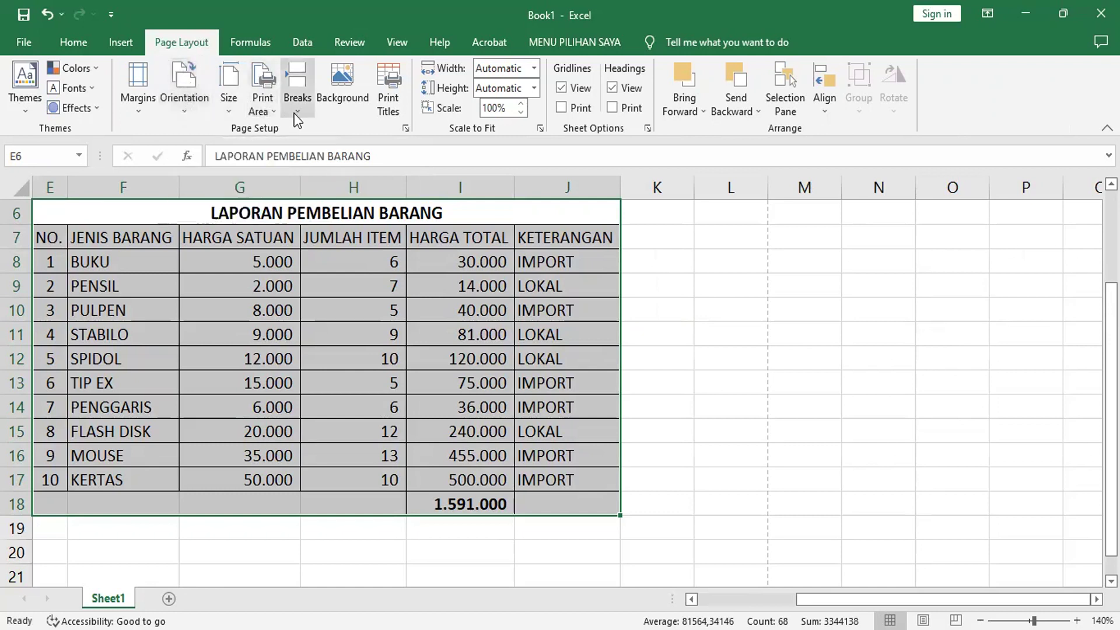
left_click(268, 81)
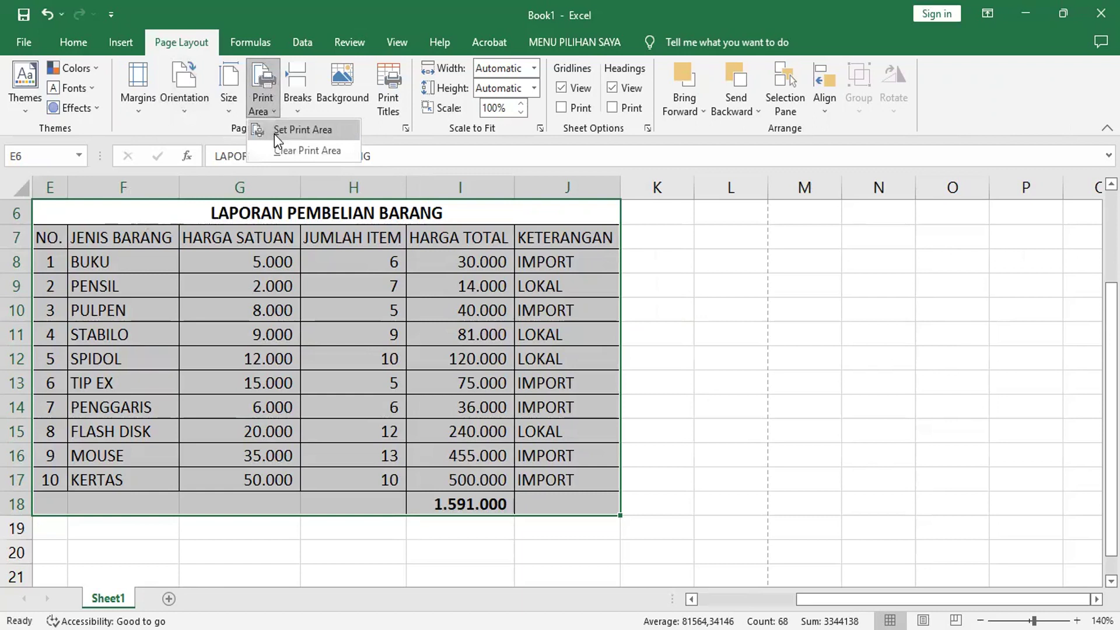
left_click(325, 134)
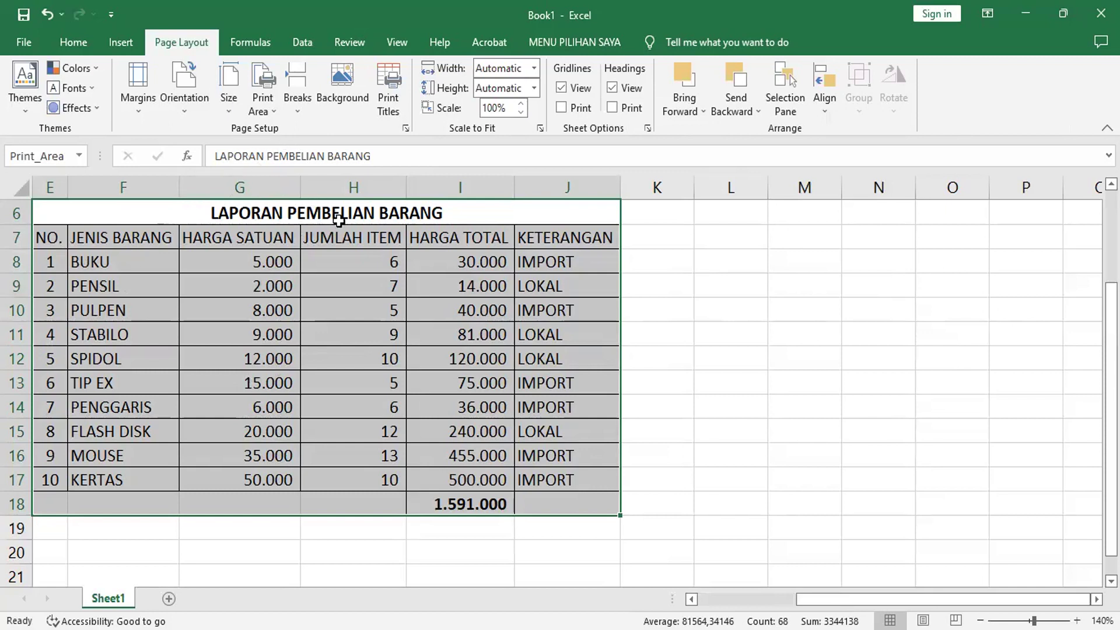
Save As 'LAPORAN PEMBELIAN BARANG' into the EXCEL UNTUK PEMULA folder.
left_click(28, 44)
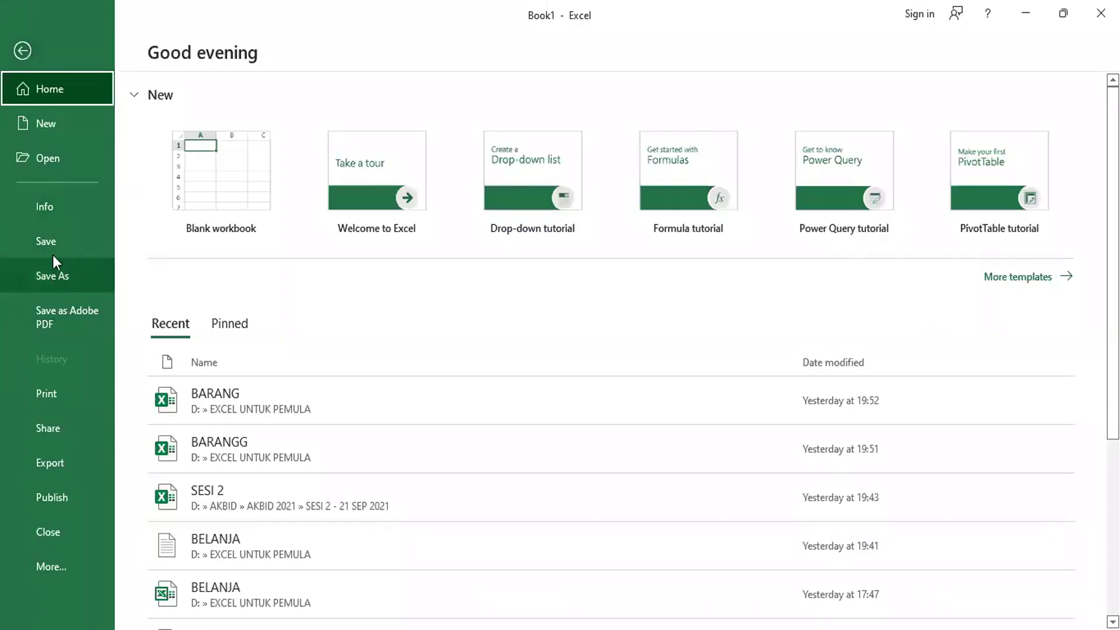
left_click(58, 278)
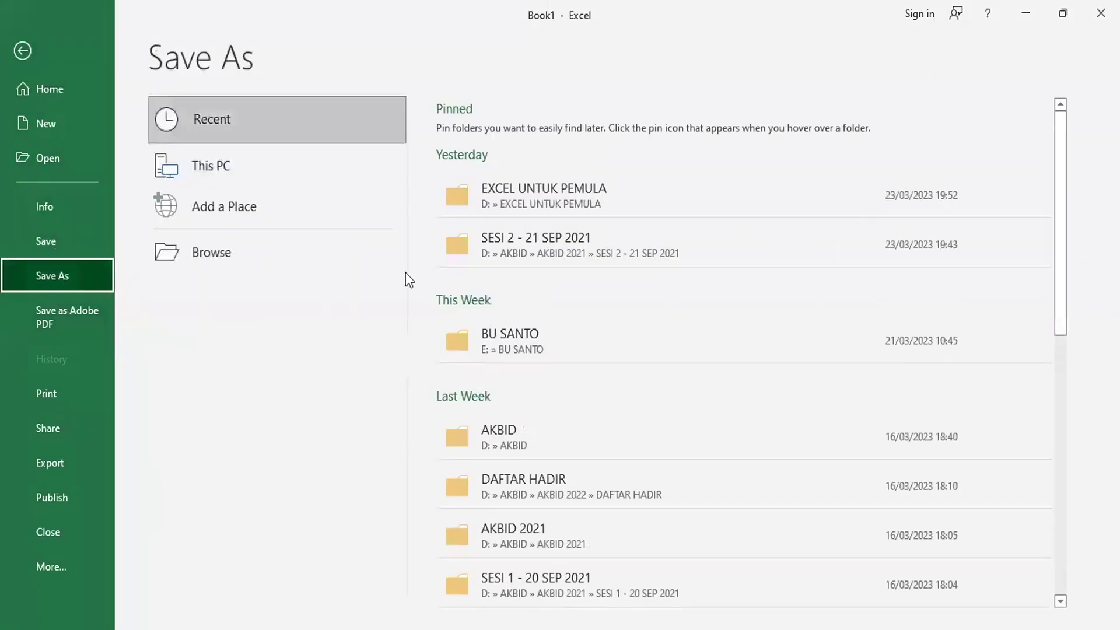
left_click(579, 191)
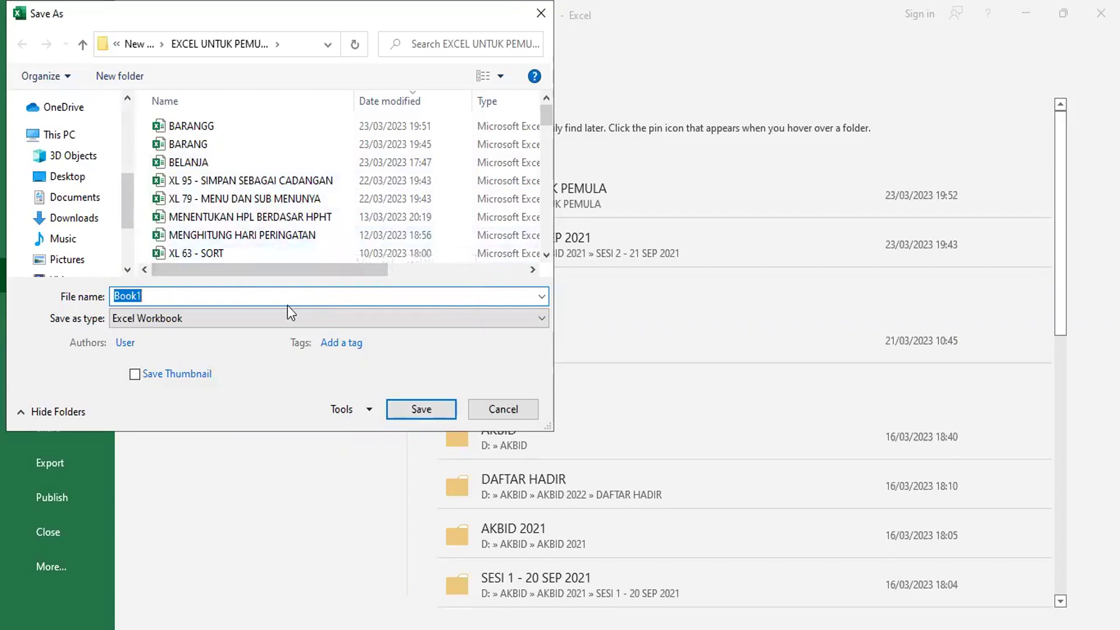
type("LAPORAN PEMBELIAN BARANG")
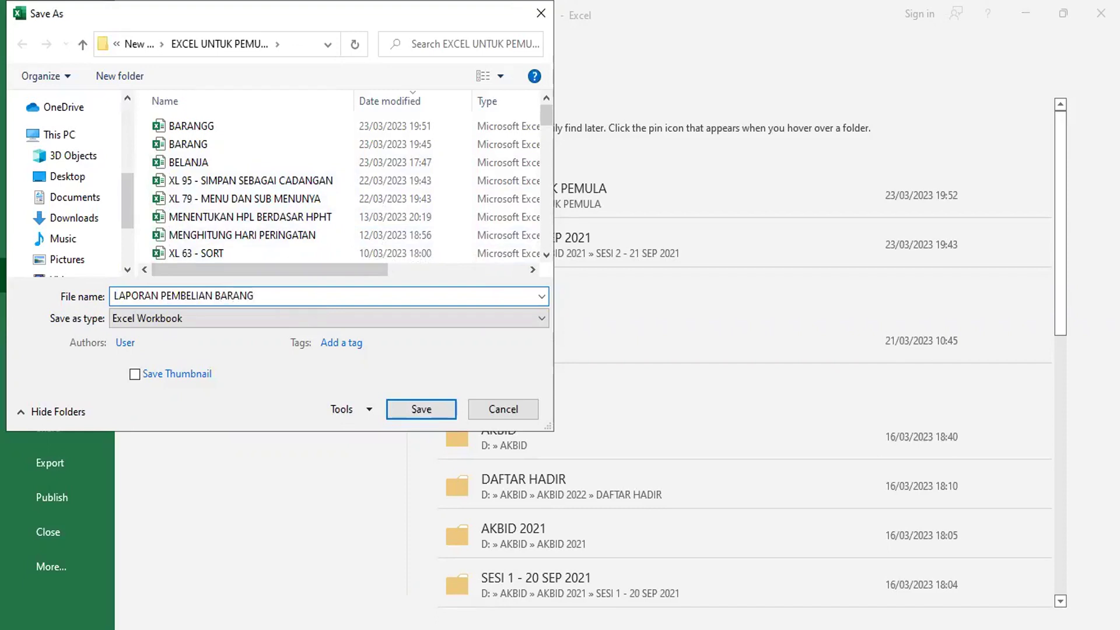
key("Return")
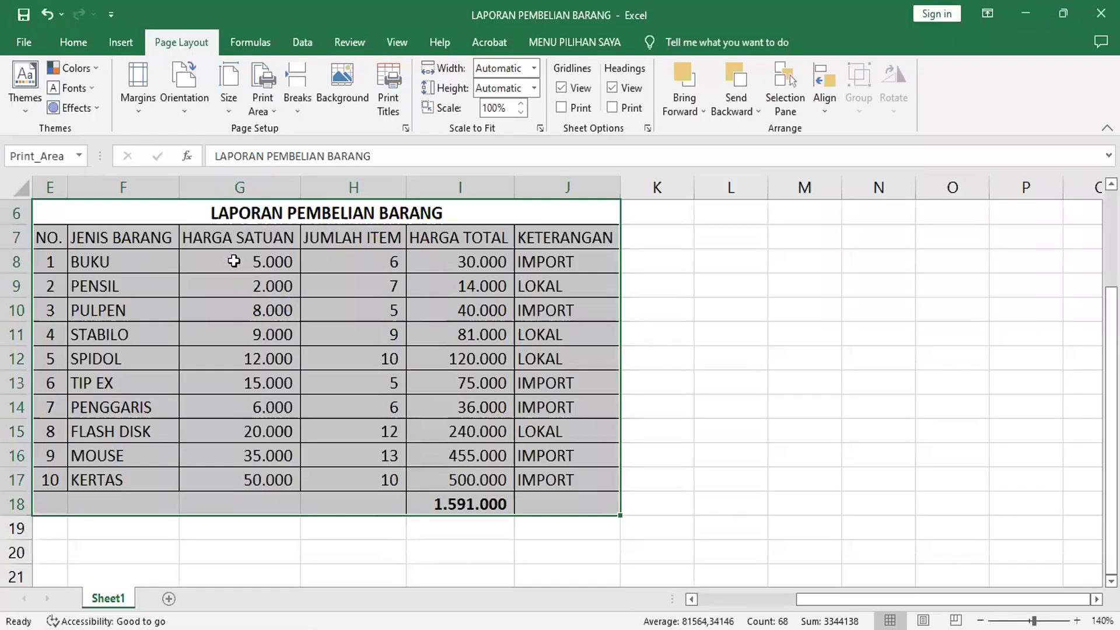
left_click(30, 45)
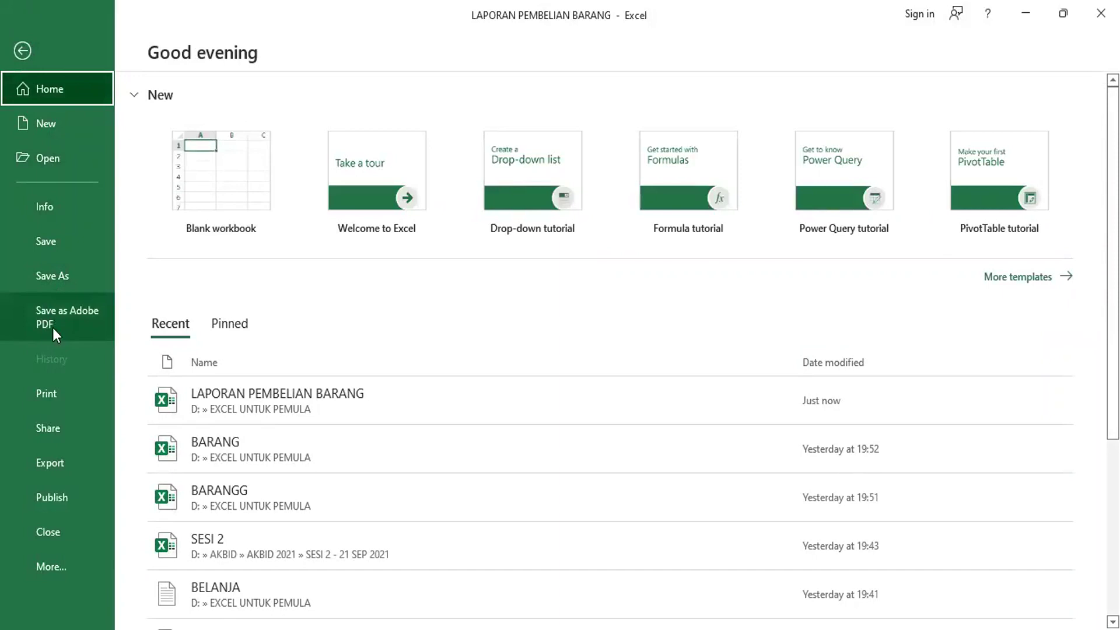
Start a Save As copy in EXCEL UNTUK PEMULA with PDF as the file type.
left_click(52, 279)
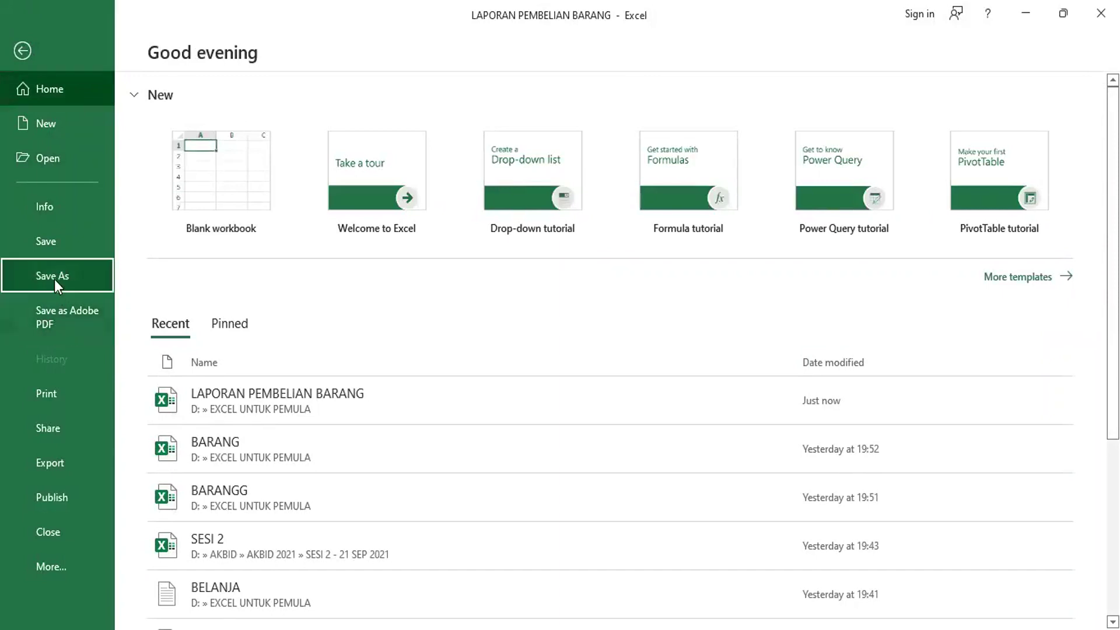
mouse_move(542, 194)
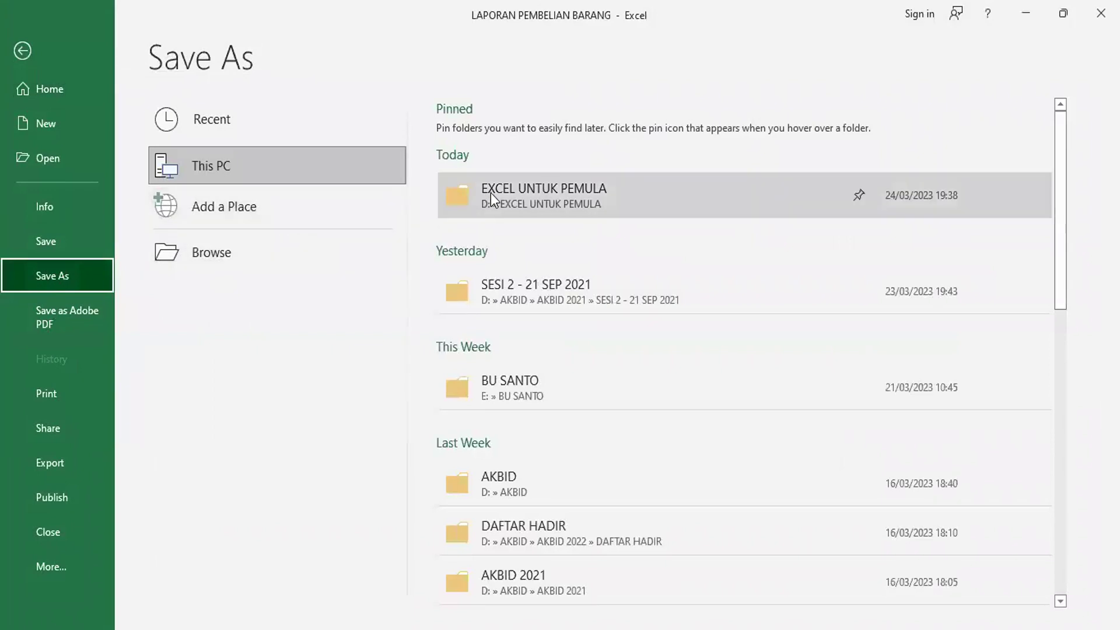
left_click(490, 192)
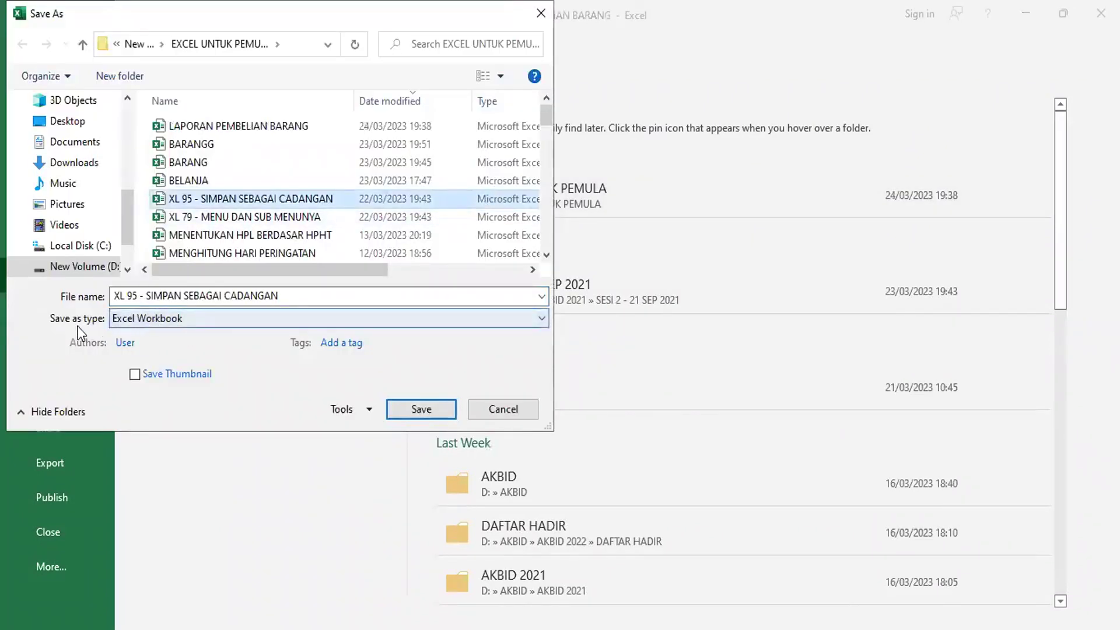
left_click(145, 322)
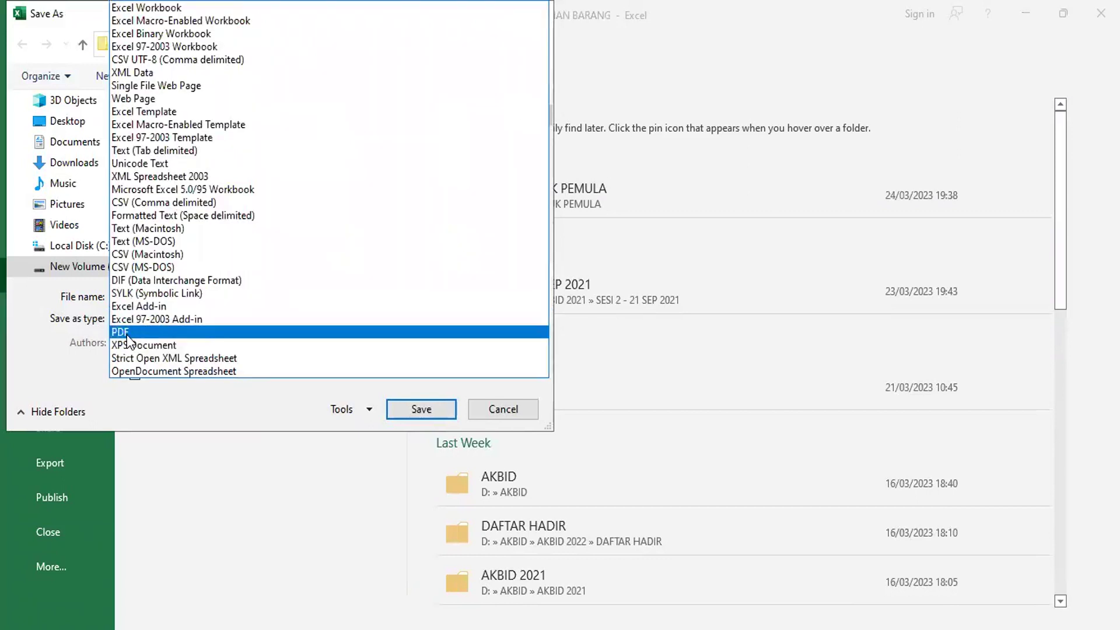
left_click(128, 332)
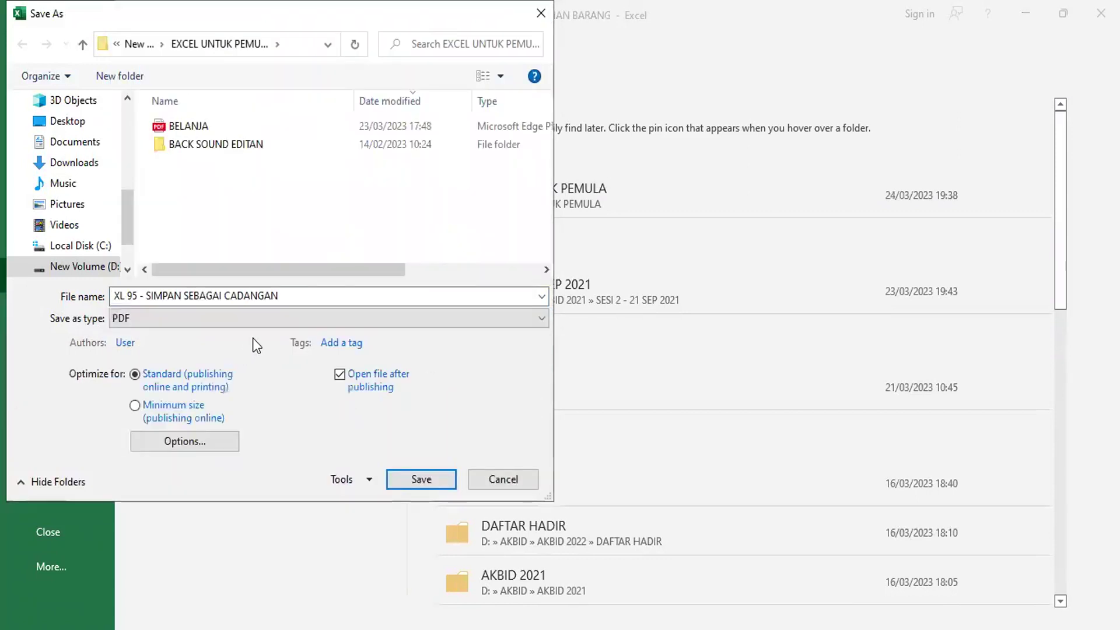
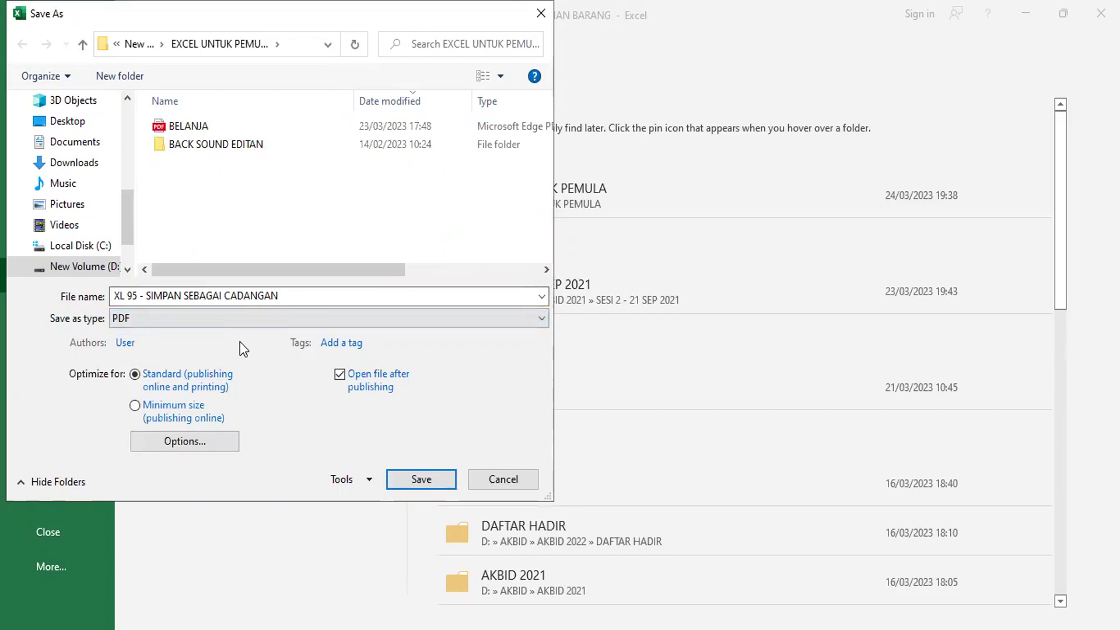
Cancel the pending PDF save and go back to the workbook's File screen.
left_click(499, 480)
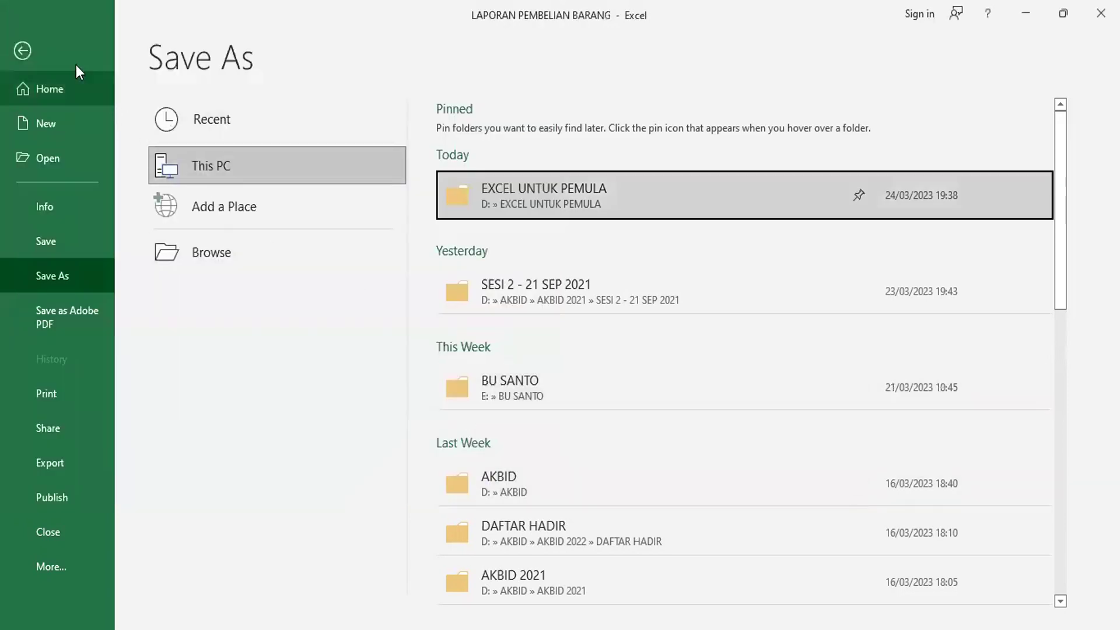
left_click(23, 50)
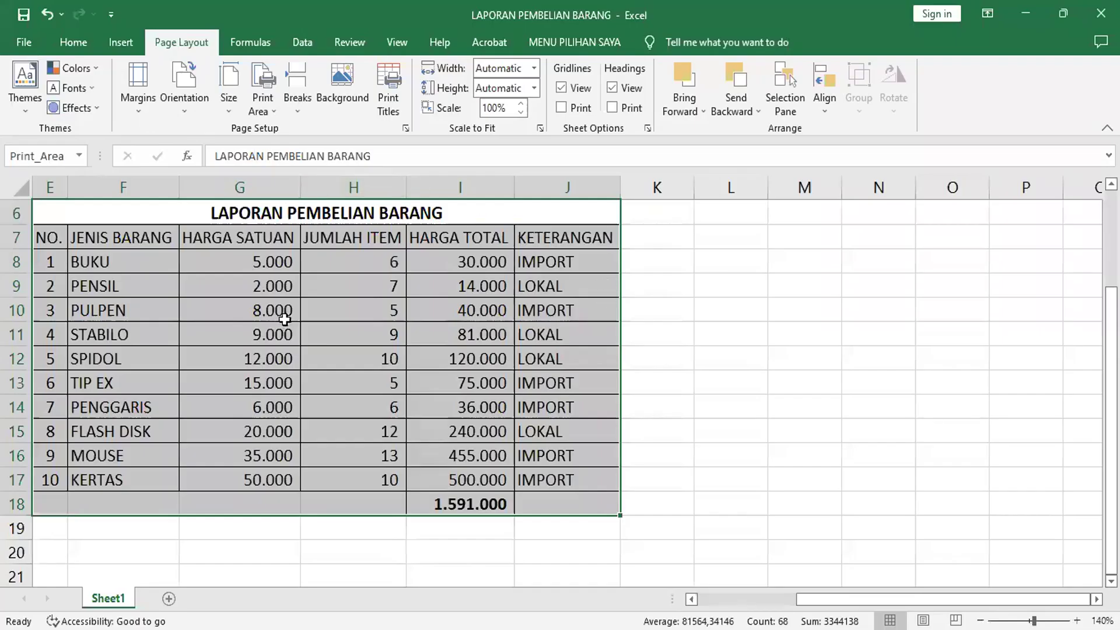
left_click(27, 40)
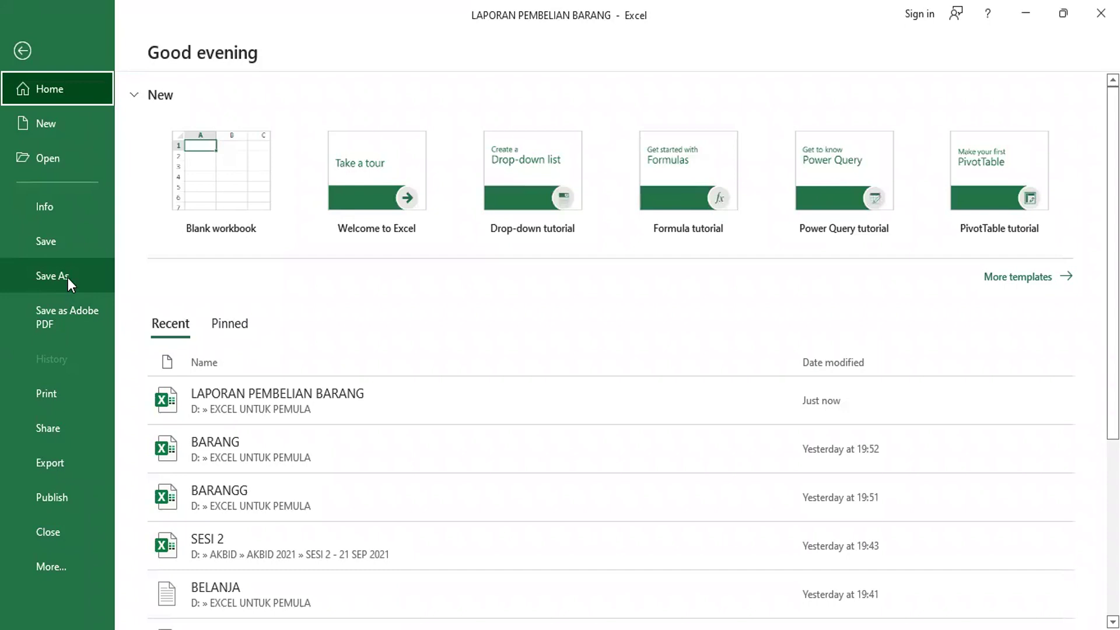
Save a PDF copy into the EXCEL UNTUK PEMULA folder, declining to replace the existing workbook.
left_click(67, 278)
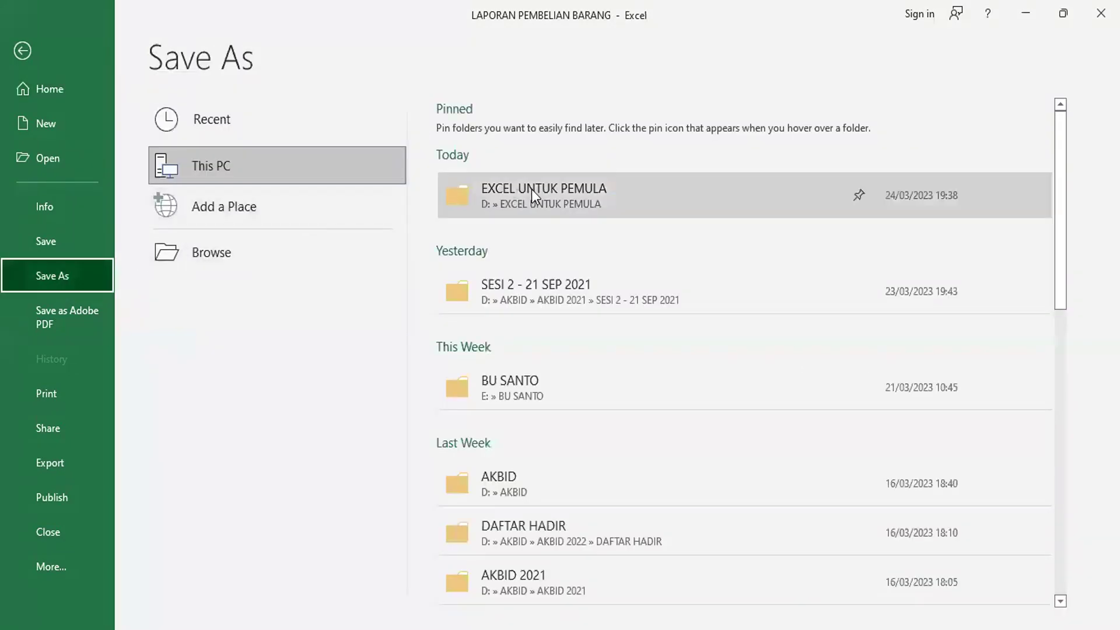
left_click(531, 188)
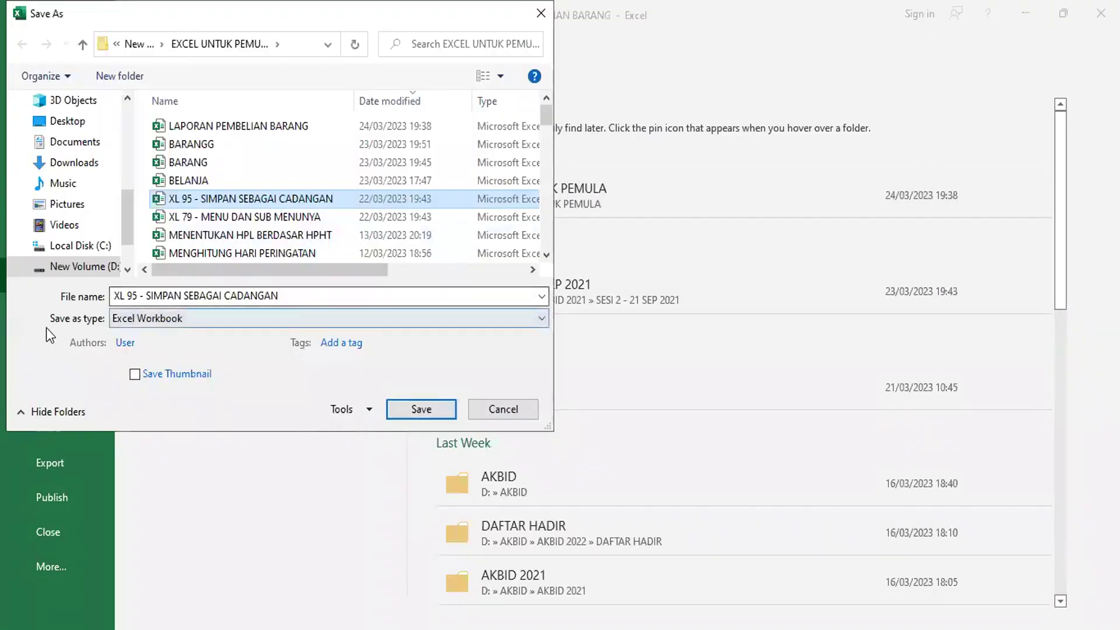
left_click(155, 319)
left_click(137, 337)
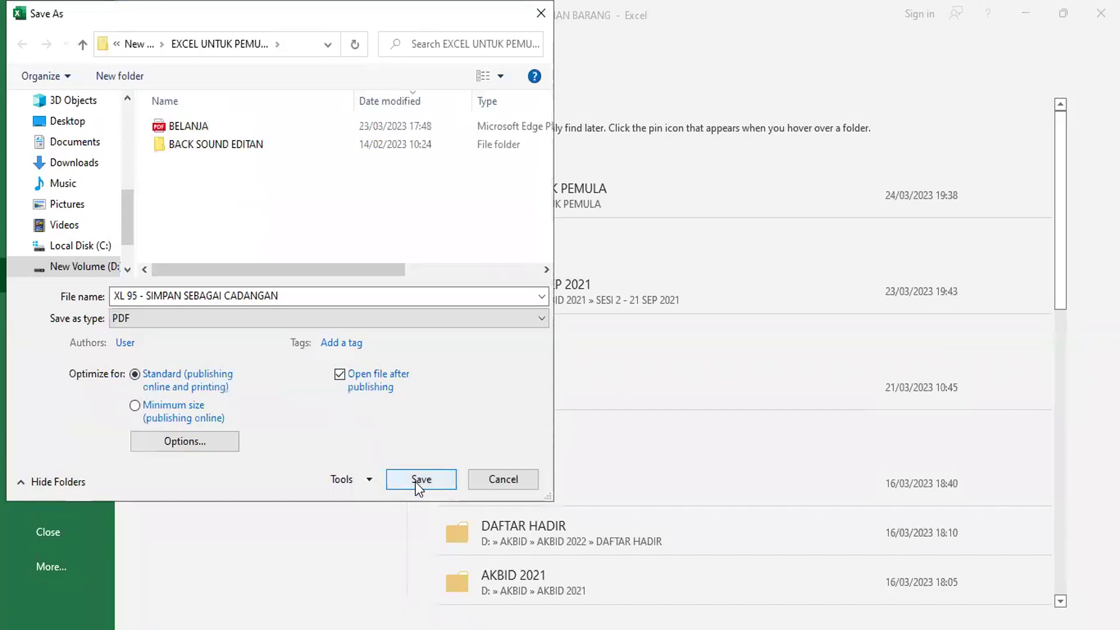
left_click(417, 487)
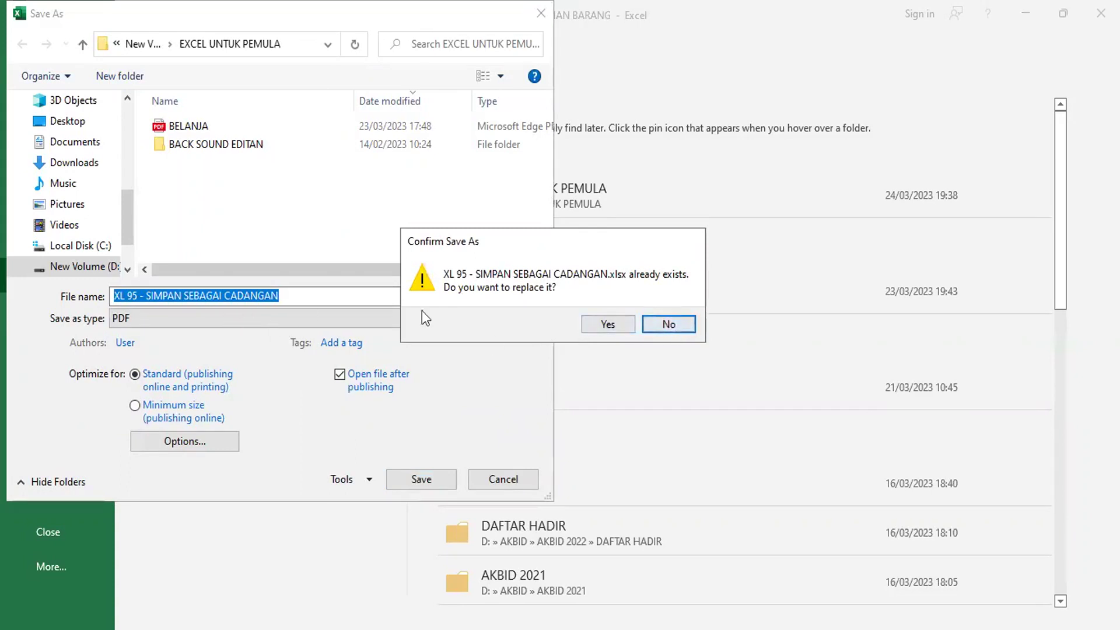
left_click(669, 325)
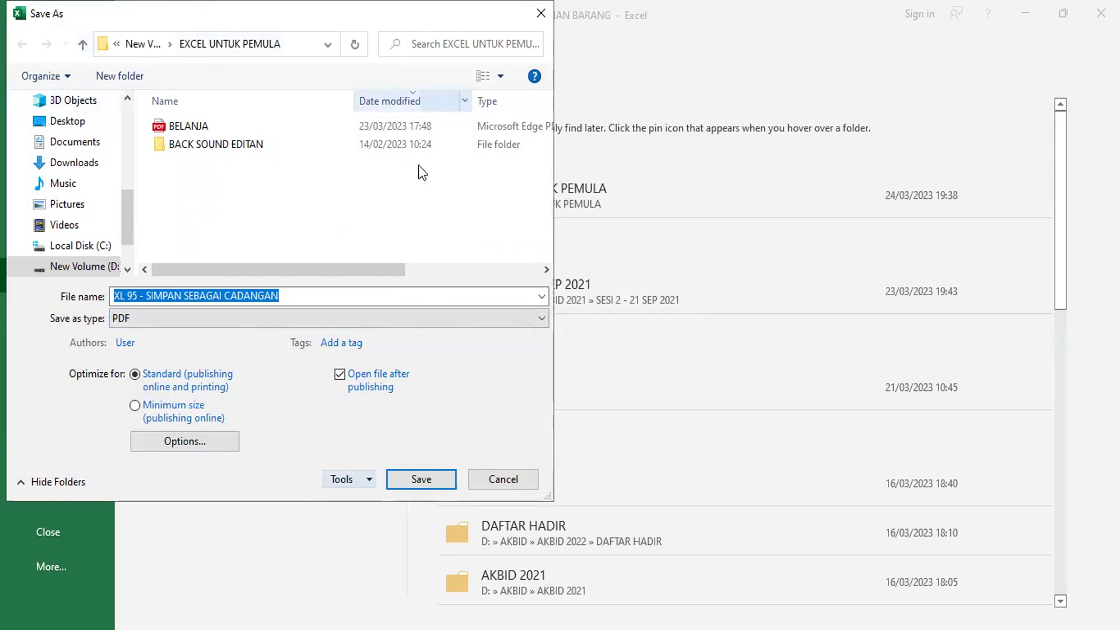
Rename the file to LAPORAN PEMBELIAN BARANG, without the .xlsx extension, and save it as PDF.
double_click(330, 297)
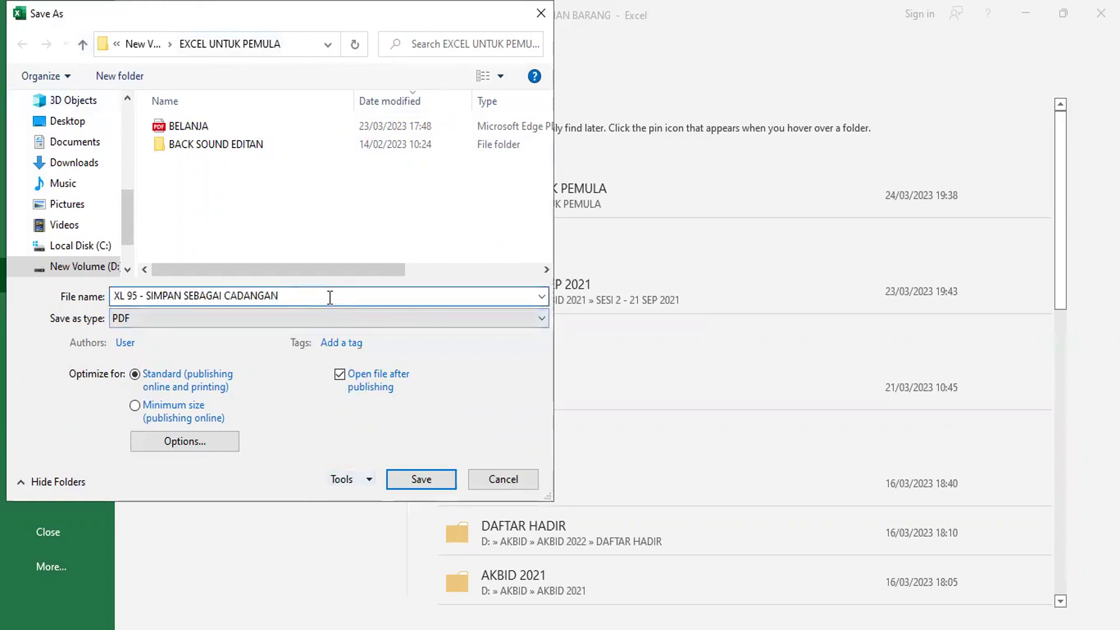
left_click_drag(330, 297, 9, 288)
type("L")
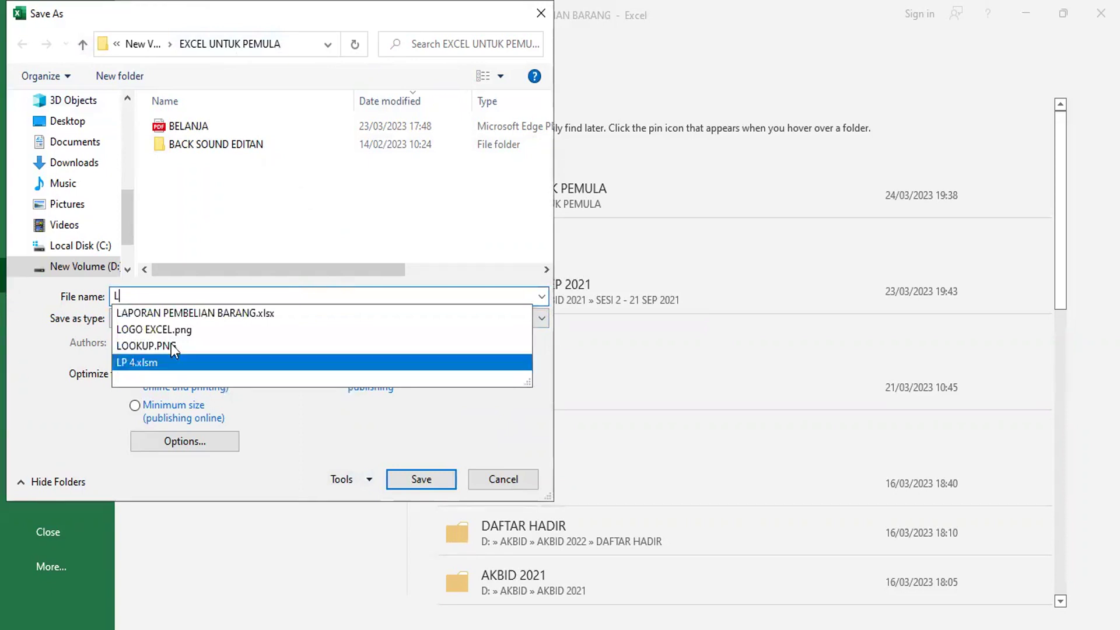
left_click(204, 312)
left_click(302, 296)
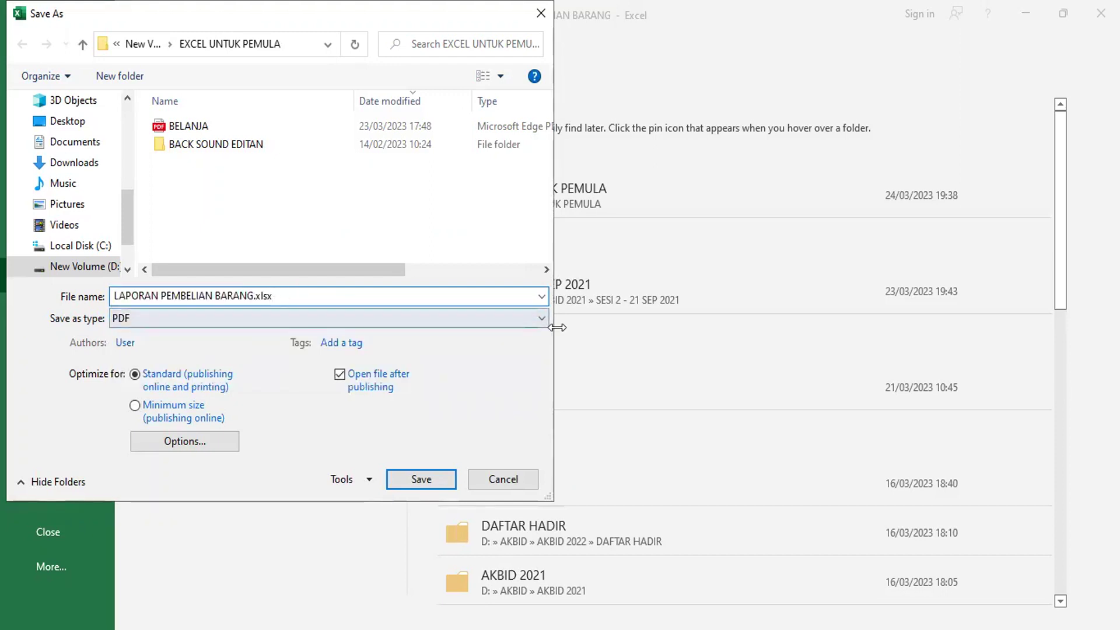
key("BackSpace")
key("BackSpace")
key("BackSpace")
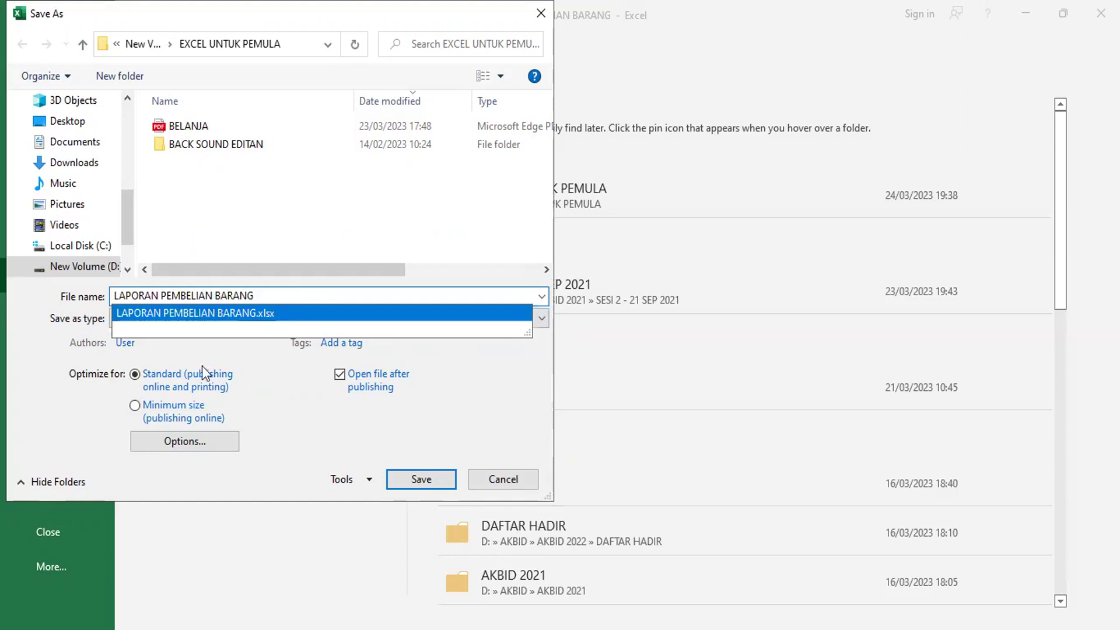
left_click(84, 346)
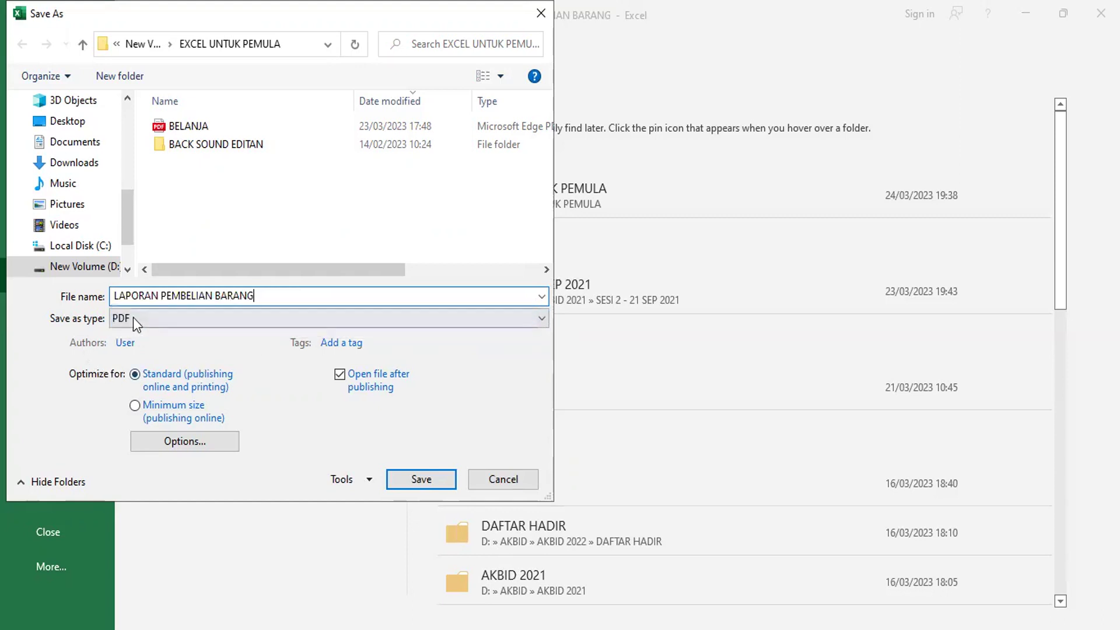
left_click(433, 481)
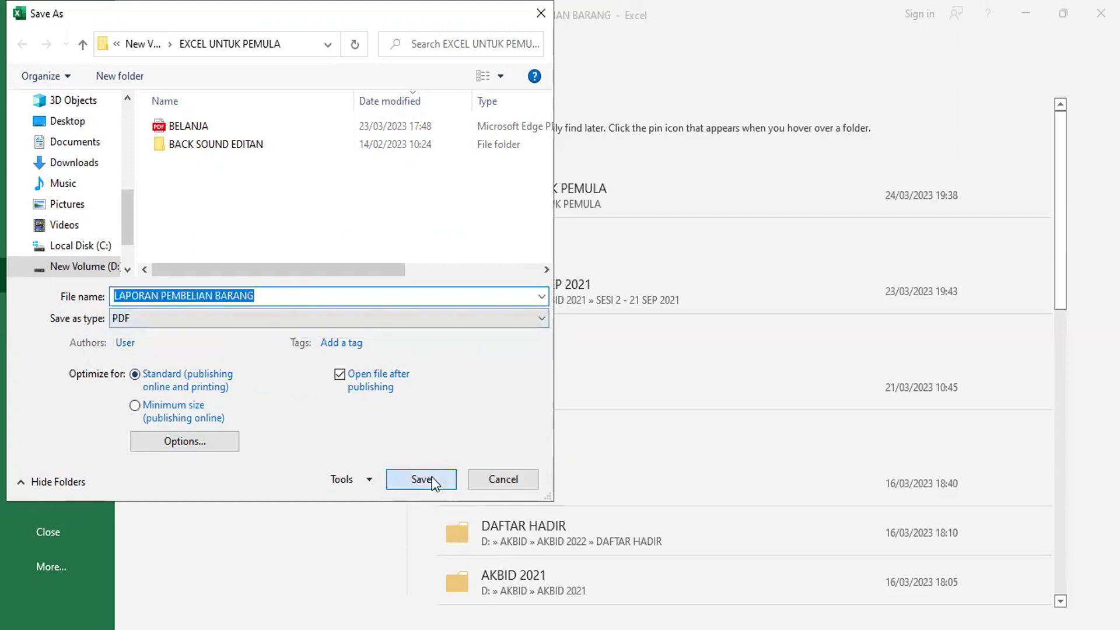